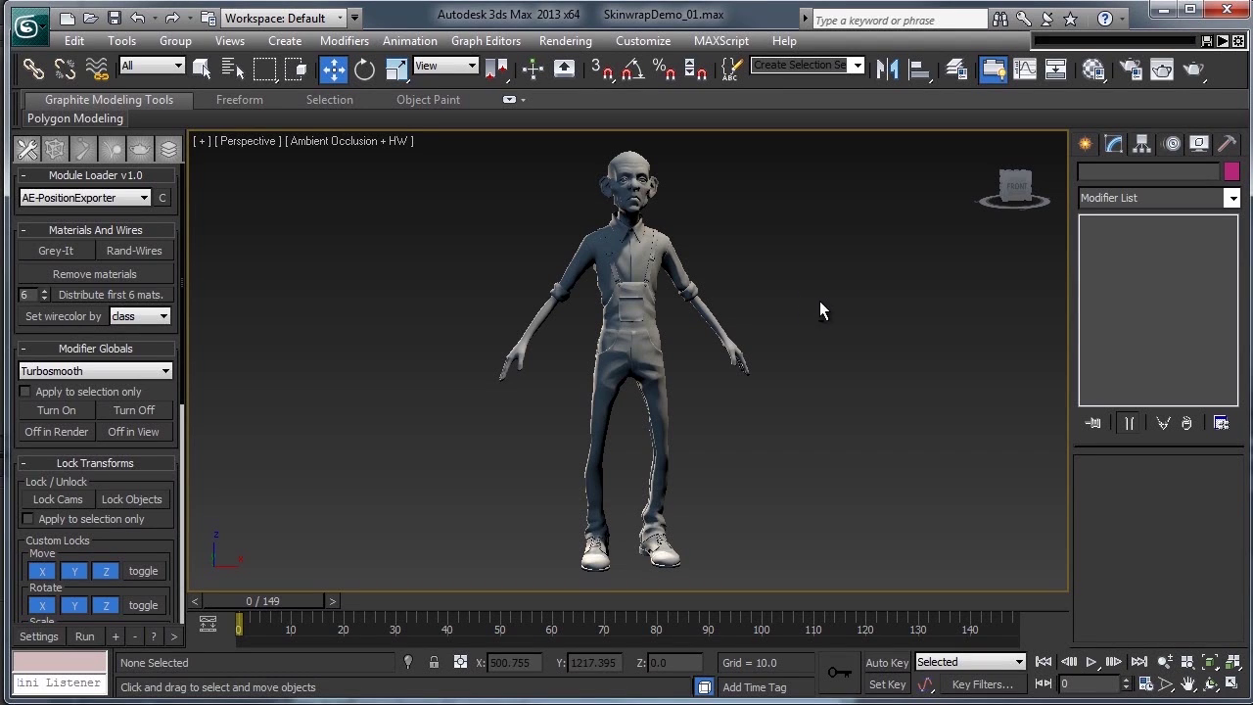
# Examine the clothed farmer's mesh from the front and an angle, displaying edges to inspect the overalls, trousers, shoes and shirt
pyautogui.keyDown('alt'); pyautogui.moveTo(819, 301); pyautogui.dragTo(718, 306, button='middle'); pyautogui.keyUp('alt')
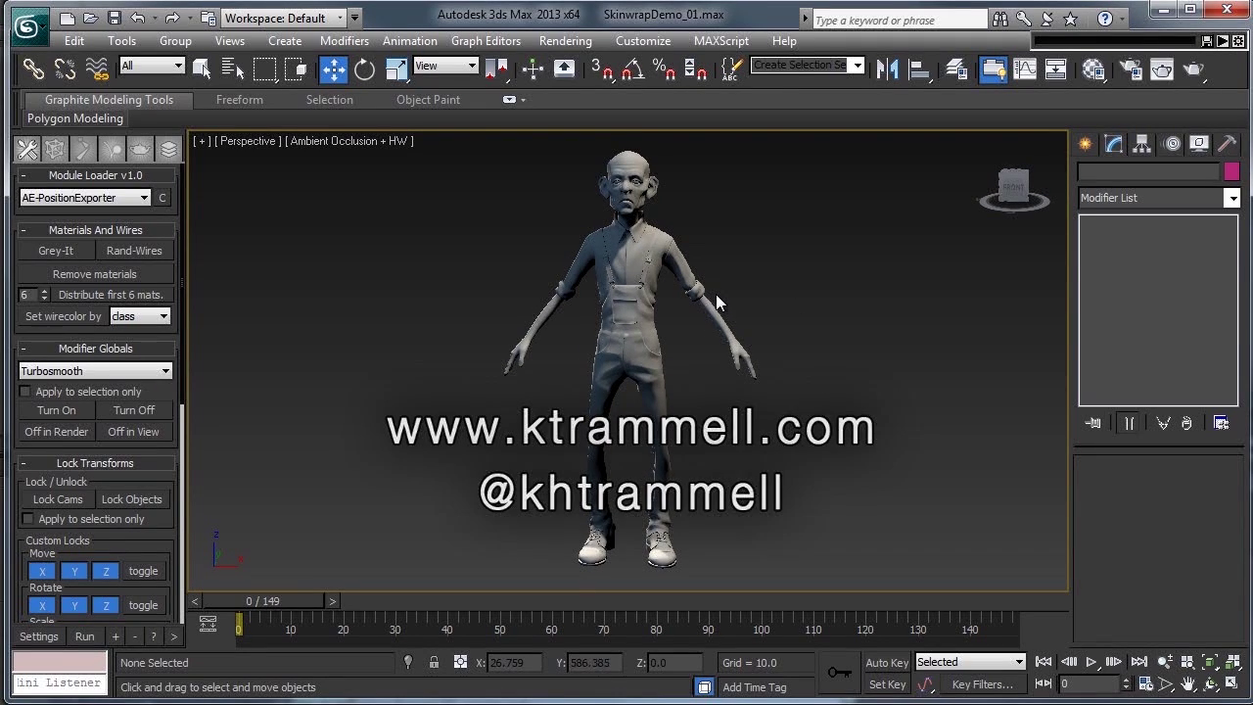
pyautogui.scroll(6, 722, 323)
pyautogui.moveTo(727, 239)
pyautogui.mouseDown(button='middle')
pyautogui.moveTo(733, 428)
pyautogui.moveTo(744, 425)
pyautogui.moveTo(715, 249)
pyautogui.moveTo(712, 389)
pyautogui.moveTo(707, 377)
pyautogui.mouseUp(button='middle')
pyautogui.press('F3')
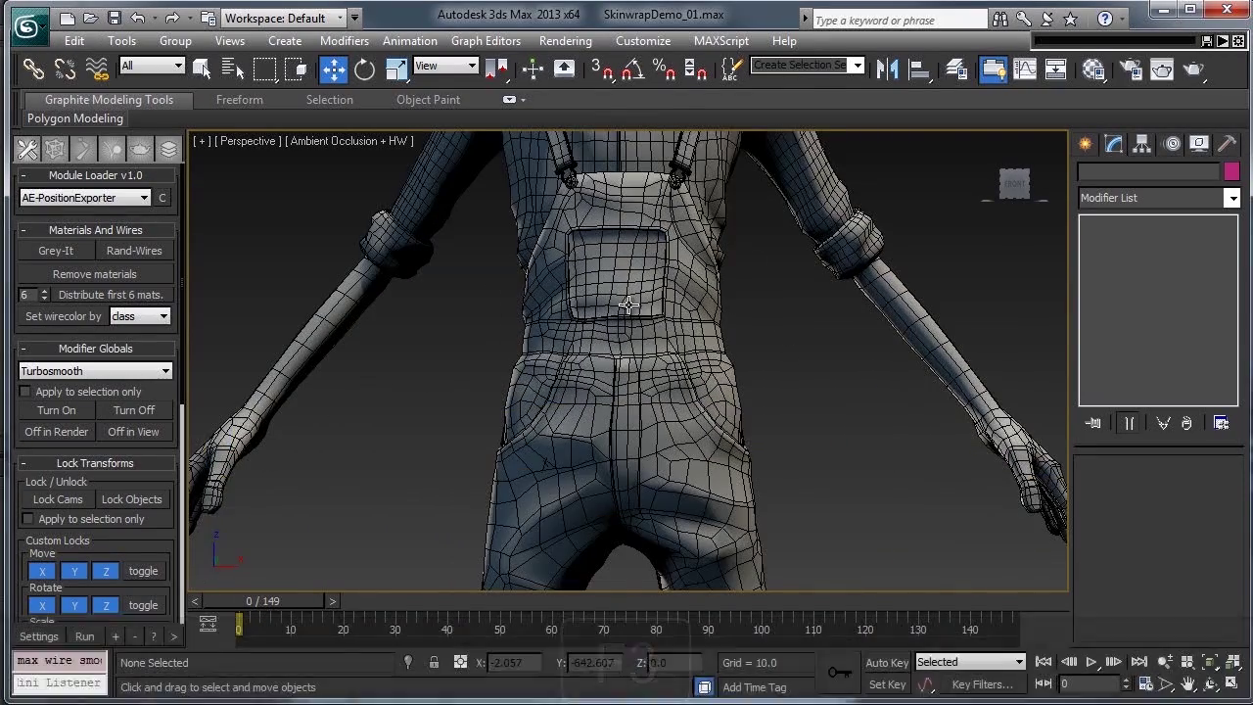
pyautogui.moveTo(691, 451); pyautogui.dragTo(713, 304, button='middle')
pyautogui.moveTo(753, 478); pyautogui.dragTo(733, 224, button='middle')
pyautogui.moveTo(788, 528); pyautogui.dragTo(832, 440, button='middle')
pyautogui.keyDown('alt'); pyautogui.moveTo(832, 430); pyautogui.dragTo(857, 430); pyautogui.keyUp('alt')
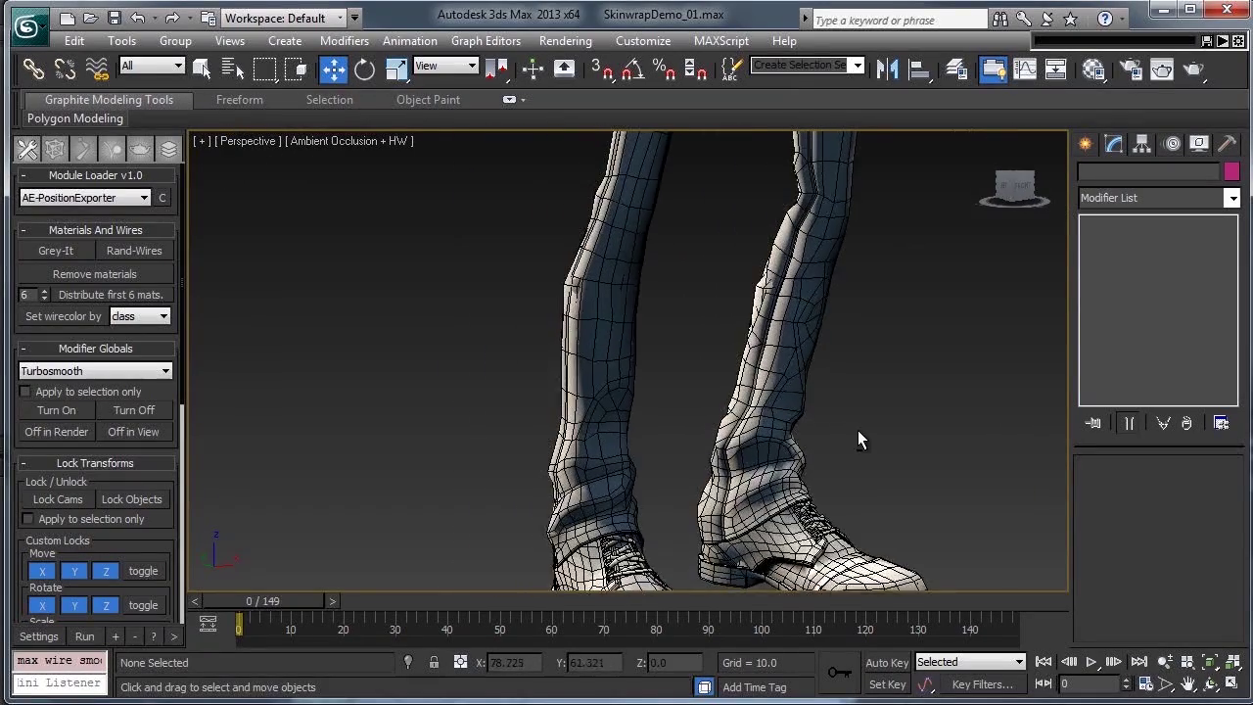
pyautogui.keyDown('alt'); pyautogui.moveTo(857, 429); pyautogui.dragTo(869, 432, button='middle'); pyautogui.keyUp('alt')
pyautogui.keyDown('alt'); pyautogui.moveTo(749, 484); pyautogui.dragTo(699, 235, button='middle'); pyautogui.keyUp('alt')
pyautogui.scroll(5, 697, 284)
pyautogui.keyDown('alt'); pyautogui.moveTo(722, 338); pyautogui.dragTo(770, 360, button='middle'); pyautogui.keyUp('alt')
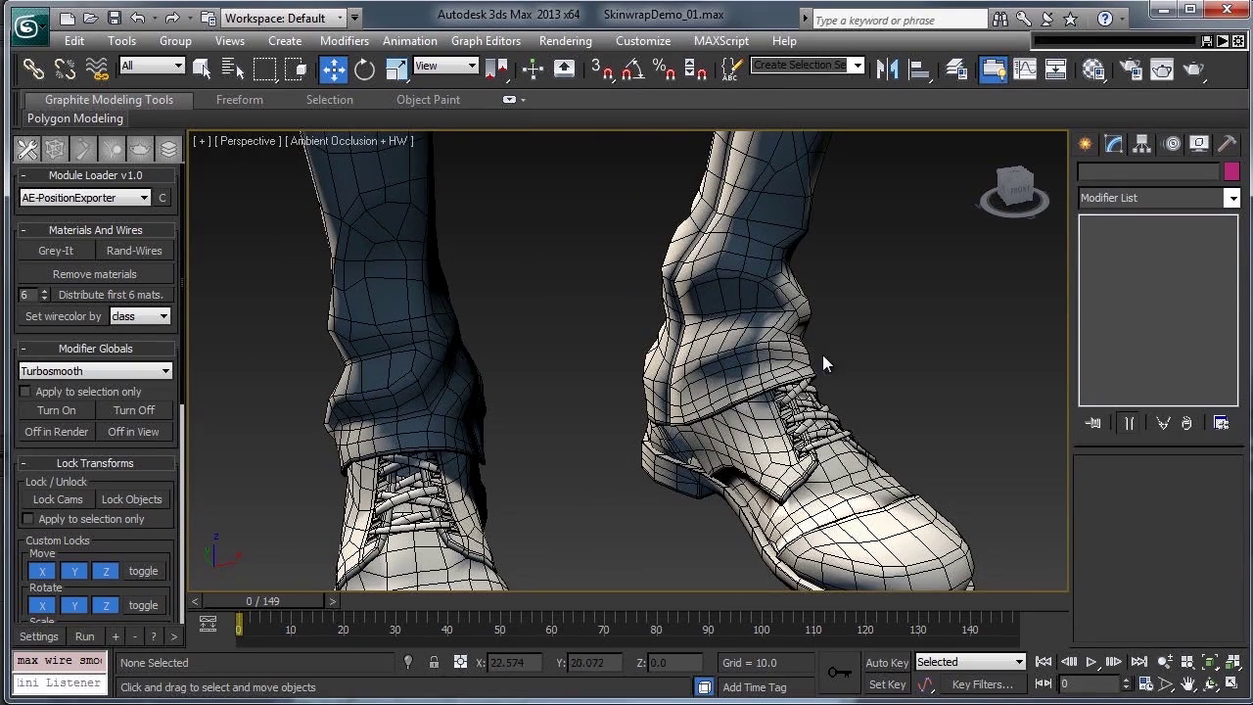
pyautogui.scroll(-3, 769, 358)
pyautogui.moveTo(761, 157); pyautogui.dragTo(867, 554, button='middle')
pyautogui.moveTo(761, 249); pyautogui.dragTo(767, 406, button='middle')
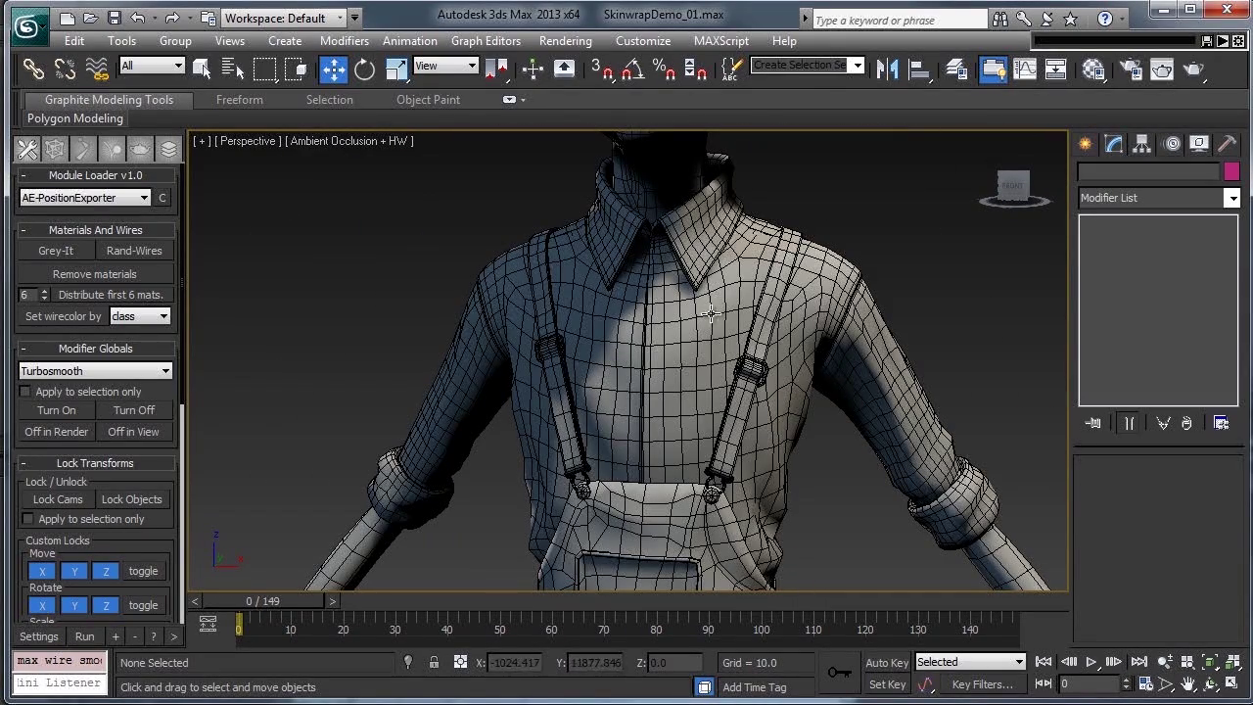
pyautogui.keyDown('alt'); pyautogui.moveTo(727, 414); pyautogui.dragTo(720, 276, button='middle'); pyautogui.keyUp('alt')
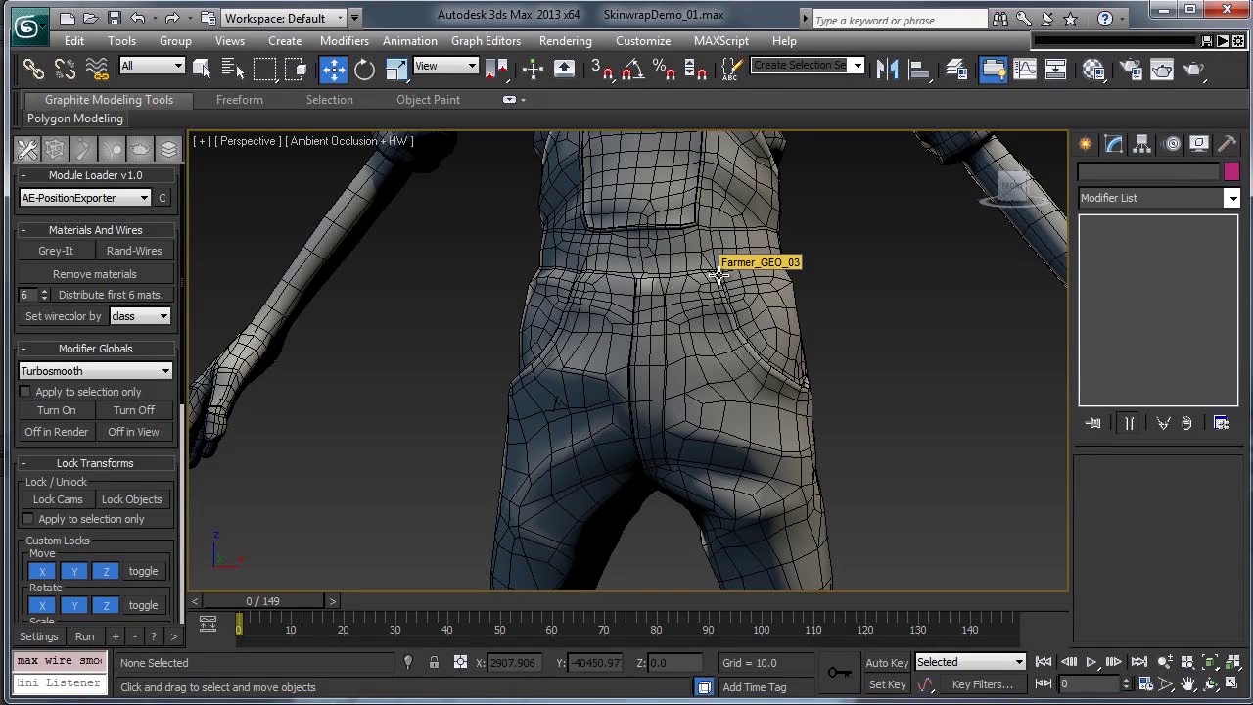
# Select the farmer's shirt mesh and hide it
pyautogui.moveTo(767, 235); pyautogui.dragTo(752, 592, button='middle')
pyautogui.click(794, 323)
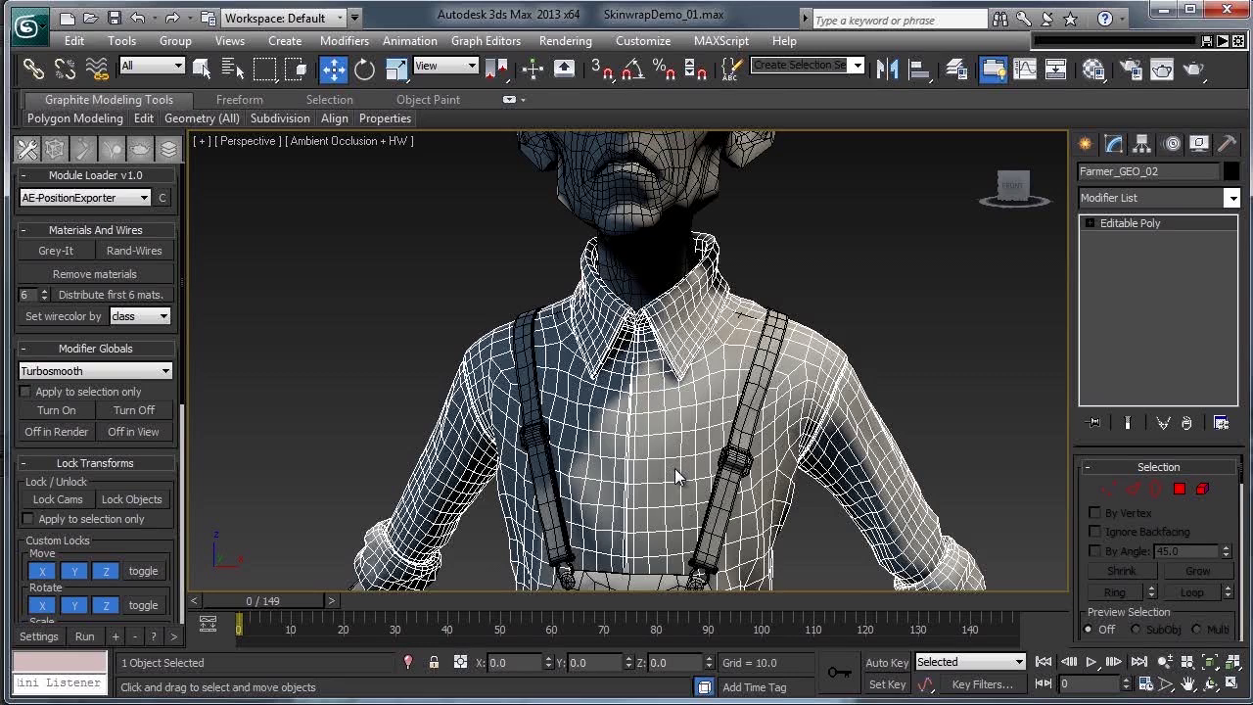
pyautogui.rightClick(674, 468)
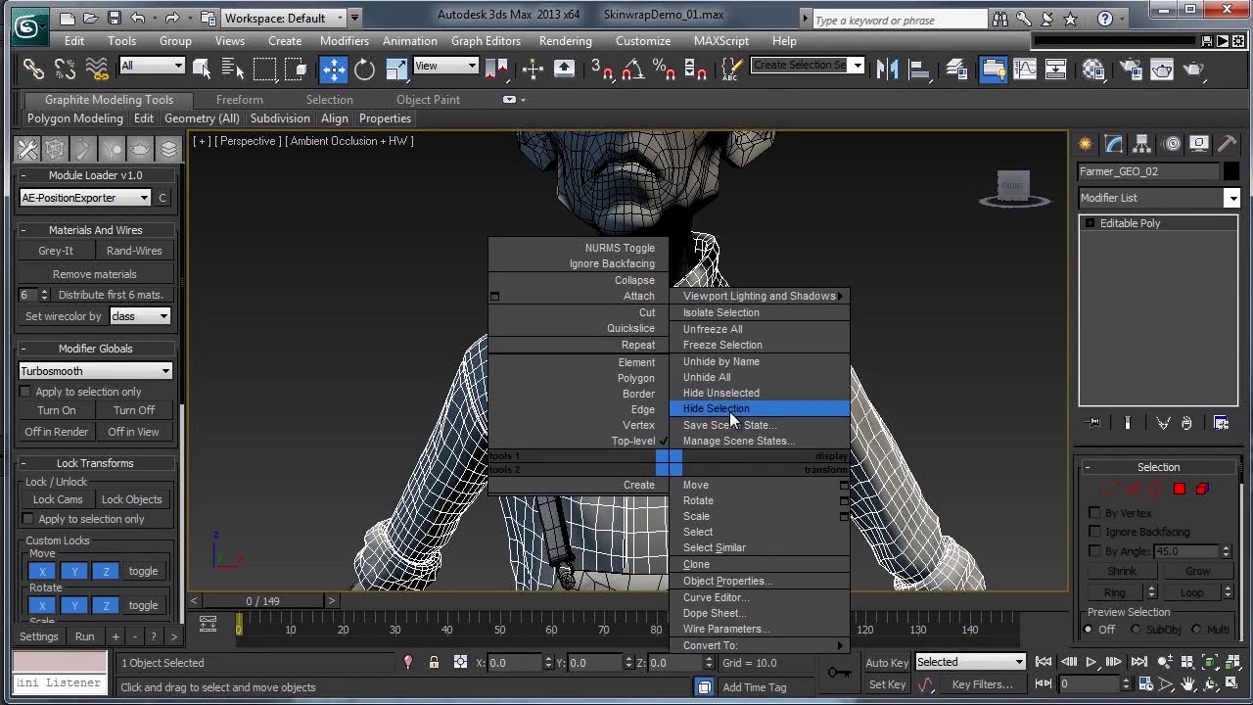
pyautogui.click(729, 409)
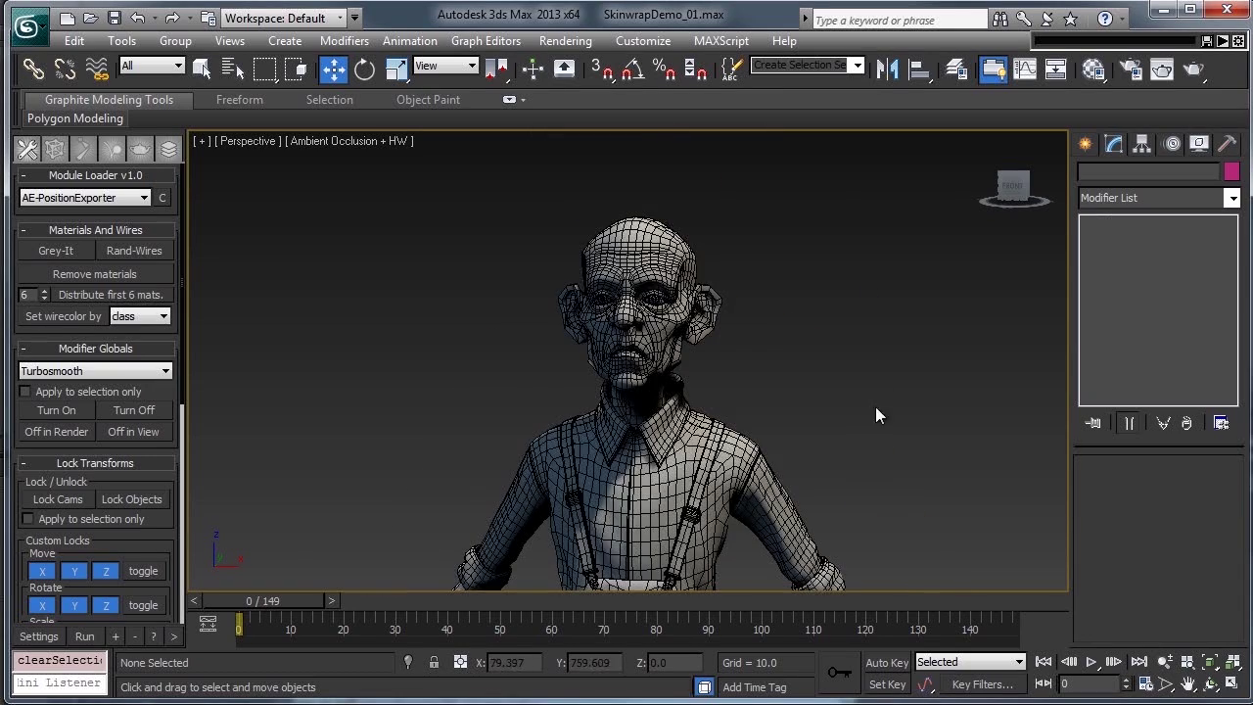
# Hide the Character layer and show the _Bones and _Ctrl layers in the layer manager
pyautogui.moveTo(875, 406); pyautogui.dragTo(830, 276, button='middle')
pyautogui.scroll(-4, 830, 276)
pyautogui.keyDown('alt'); pyautogui.moveTo(828, 354); pyautogui.dragTo(814, 358, button='middle'); pyautogui.keyUp('alt')
pyautogui.click(956, 68)
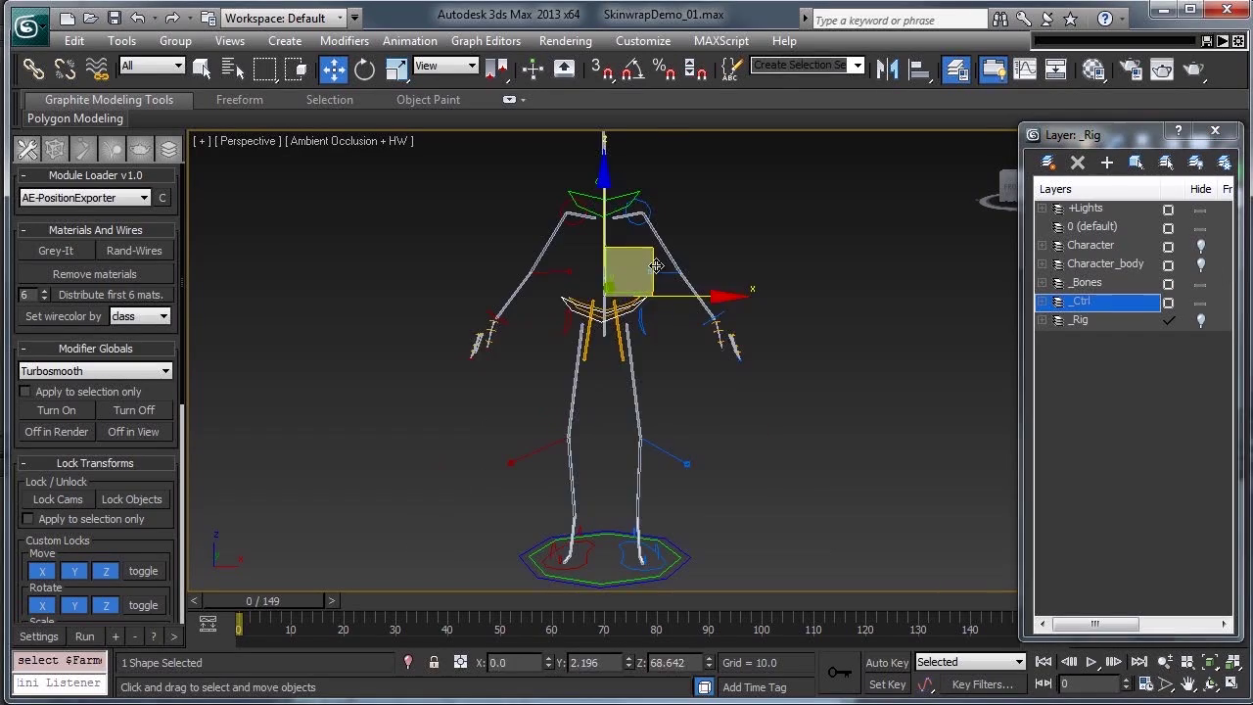
# Move the hips control freehand to test the rig's response, and undo the move
pyautogui.moveTo(651, 266); pyautogui.dragTo(638, 312)
pyautogui.hotkey('ctrl', 'z')
pyautogui.keyDown('alt'); pyautogui.moveTo(782, 299); pyautogui.dragTo(628, 477, button='middle'); pyautogui.keyUp('alt')
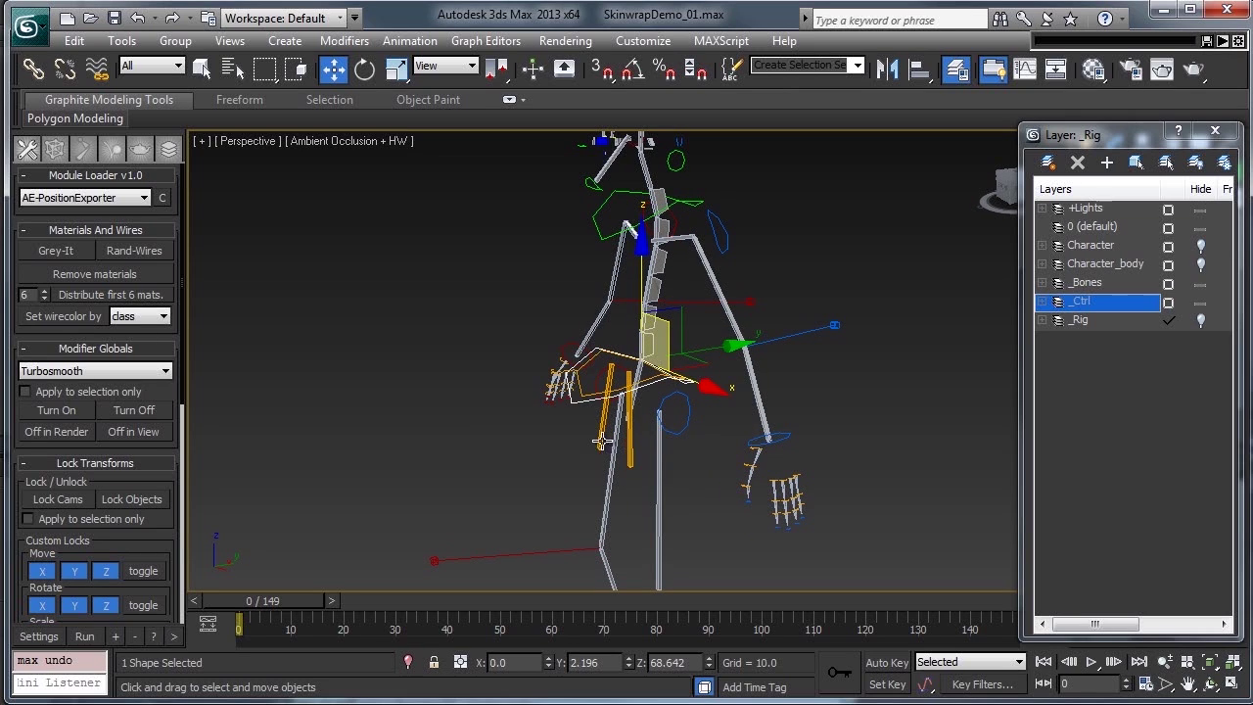
pyautogui.keyDown('alt'); pyautogui.moveTo(627, 305); pyautogui.dragTo(617, 393, button='middle'); pyautogui.keyUp('alt')
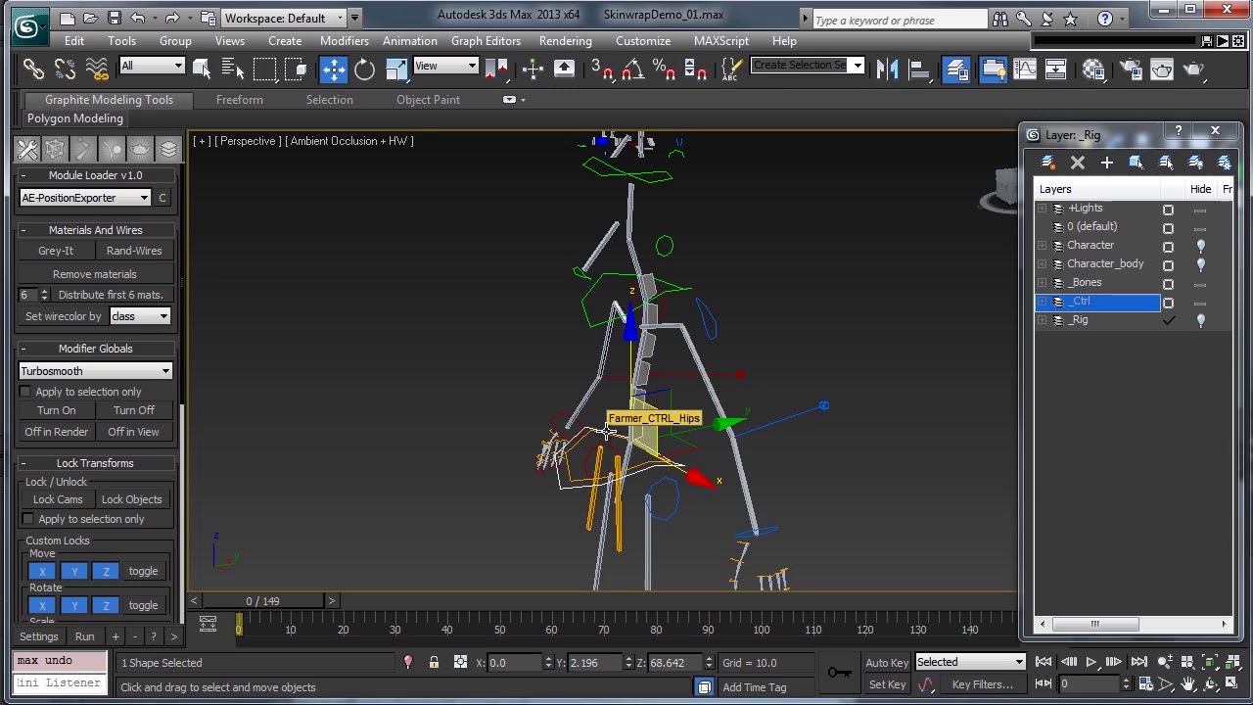
# Move one foot control freehand to test the leg rig, and undo the move
pyautogui.moveTo(613, 419); pyautogui.dragTo(599, 285, button='middle')
pyautogui.scroll(-3, 599, 285)
pyautogui.click(636, 557)
pyautogui.press('w')
pyautogui.moveTo(671, 479); pyautogui.dragTo(589, 419)
pyautogui.hotkey('ctrl', 'z')
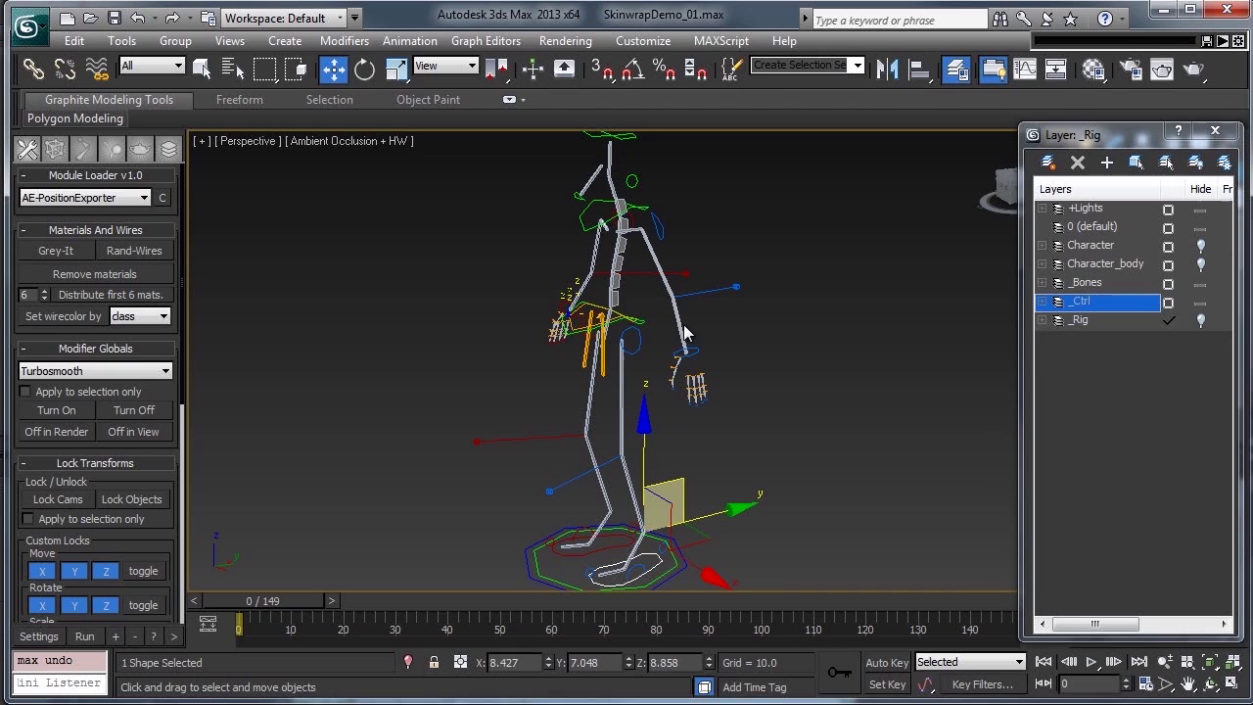
# Hide the _Ctrl and _Bones layers and show the Character_body layer
pyautogui.click(1201, 302)
pyautogui.click(1201, 283)
pyautogui.click(1201, 264)
pyautogui.keyDown('alt'); pyautogui.moveTo(859, 337); pyautogui.dragTo(768, 449, button='middle'); pyautogui.keyUp('alt')
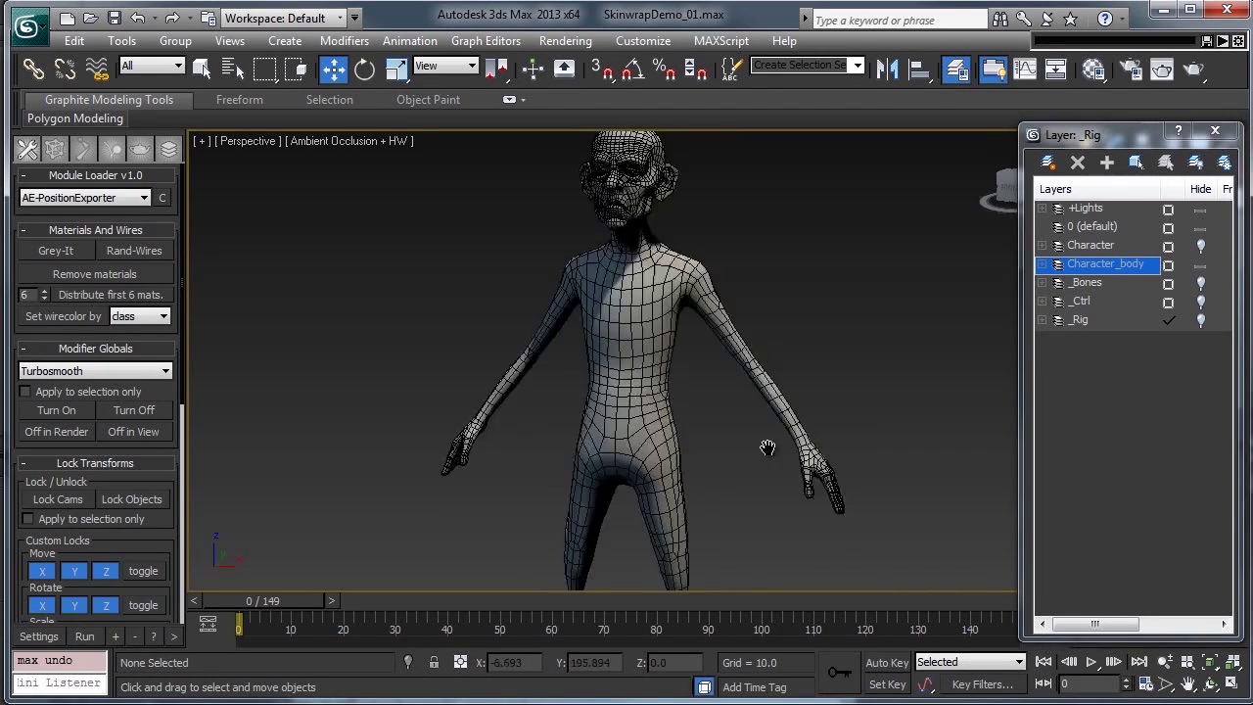
# Examine the low-resolution body mesh from several angles, checking the torso, arms, legs, feet and head
pyautogui.scroll(-3, 790, 445)
pyautogui.scroll(5, 792, 441)
pyautogui.keyDown('alt'); pyautogui.moveTo(805, 370); pyautogui.dragTo(847, 413, button='middle'); pyautogui.keyUp('alt')
pyautogui.scroll(-5, 811, 456)
pyautogui.scroll(6, 808, 336)
pyautogui.keyDown('alt'); pyautogui.moveTo(808, 352); pyautogui.dragTo(876, 341, button='middle'); pyautogui.keyUp('alt')
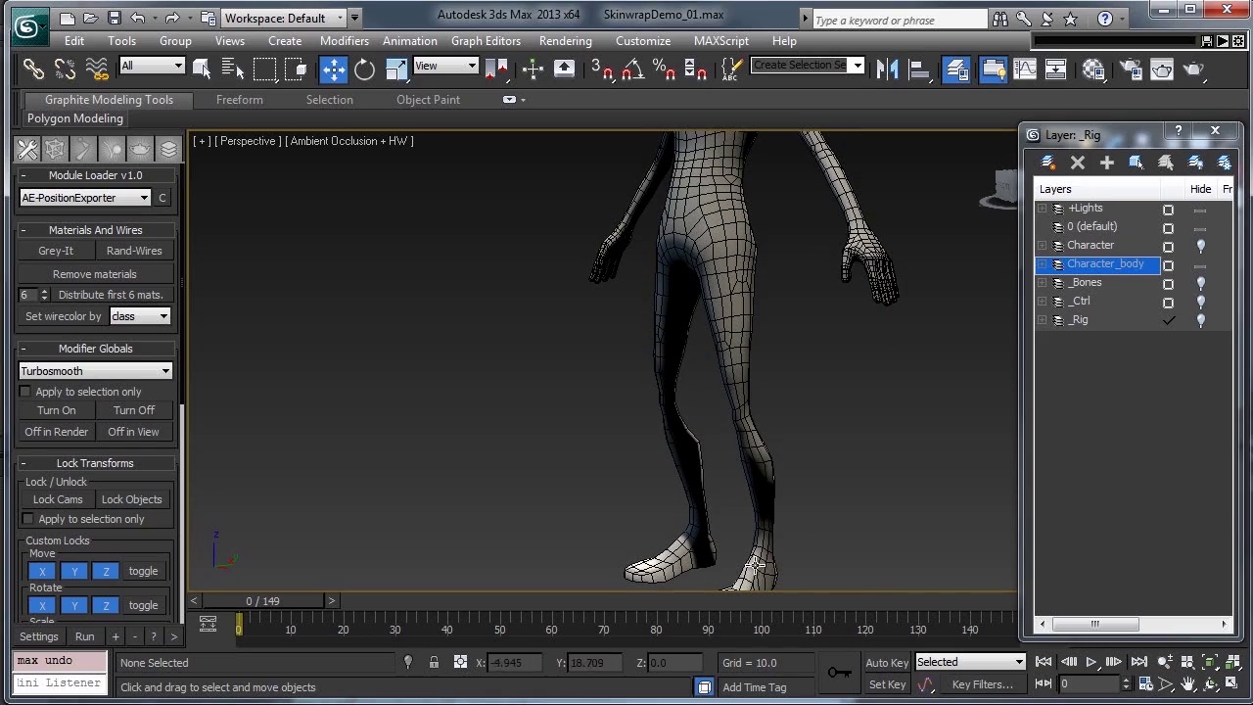
pyautogui.moveTo(785, 530); pyautogui.dragTo(740, 411, button='middle')
pyautogui.moveTo(746, 198); pyautogui.dragTo(724, 431, button='middle')
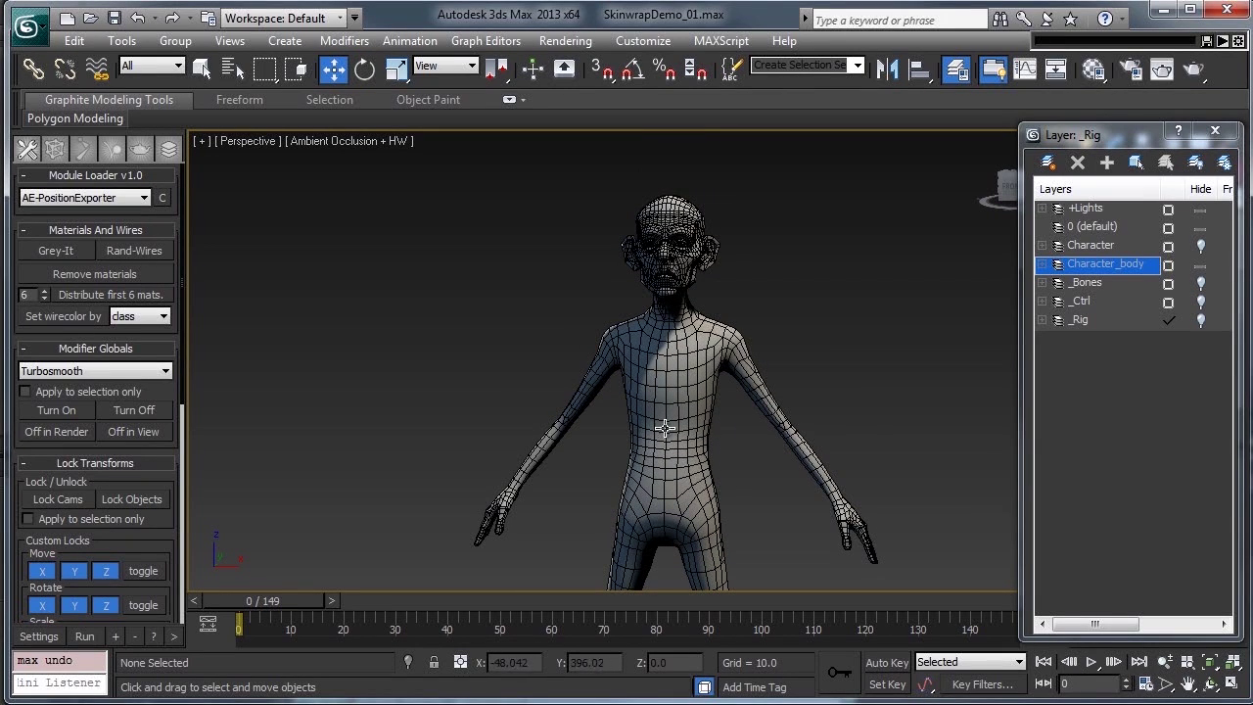
pyautogui.moveTo(640, 381); pyautogui.dragTo(669, 281, button='middle')
pyautogui.scroll(-5, 668, 281)
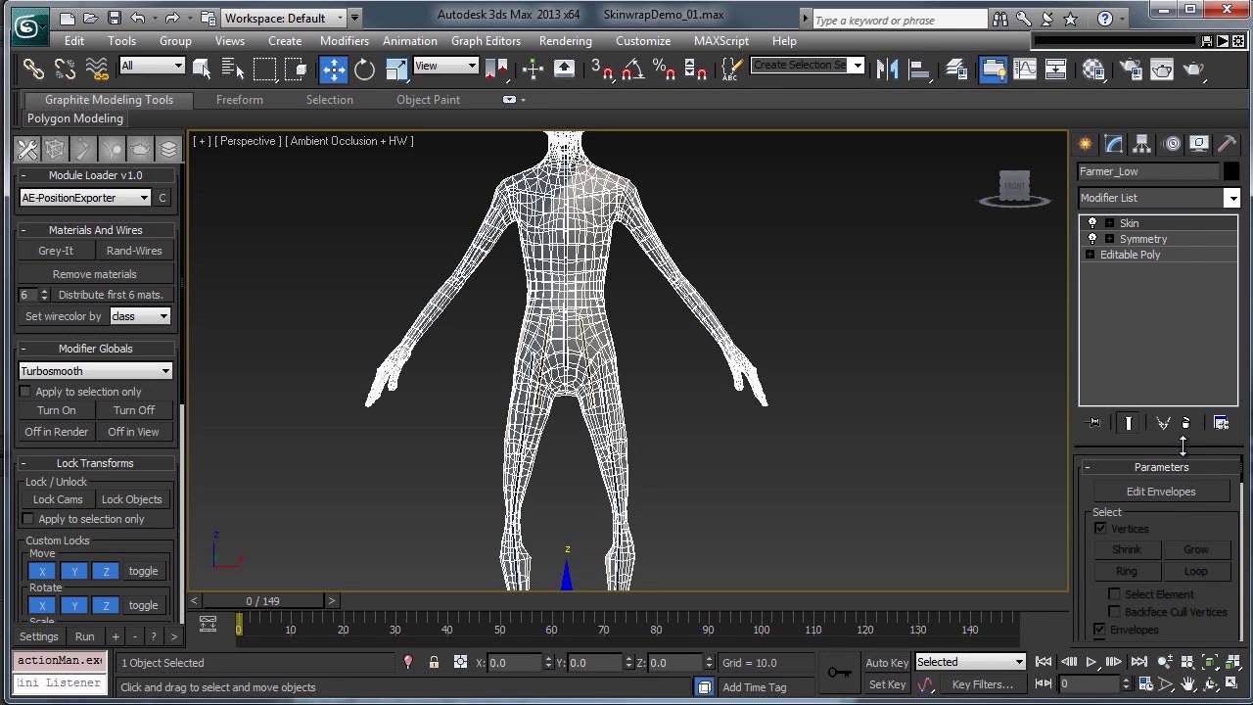
# Add the Farmer_BONE bones to Farmer_Low's Skin modifier, filtering the bone selection list to bone objects
pyautogui.moveTo(1183, 442); pyautogui.dragTo(1184, 259)
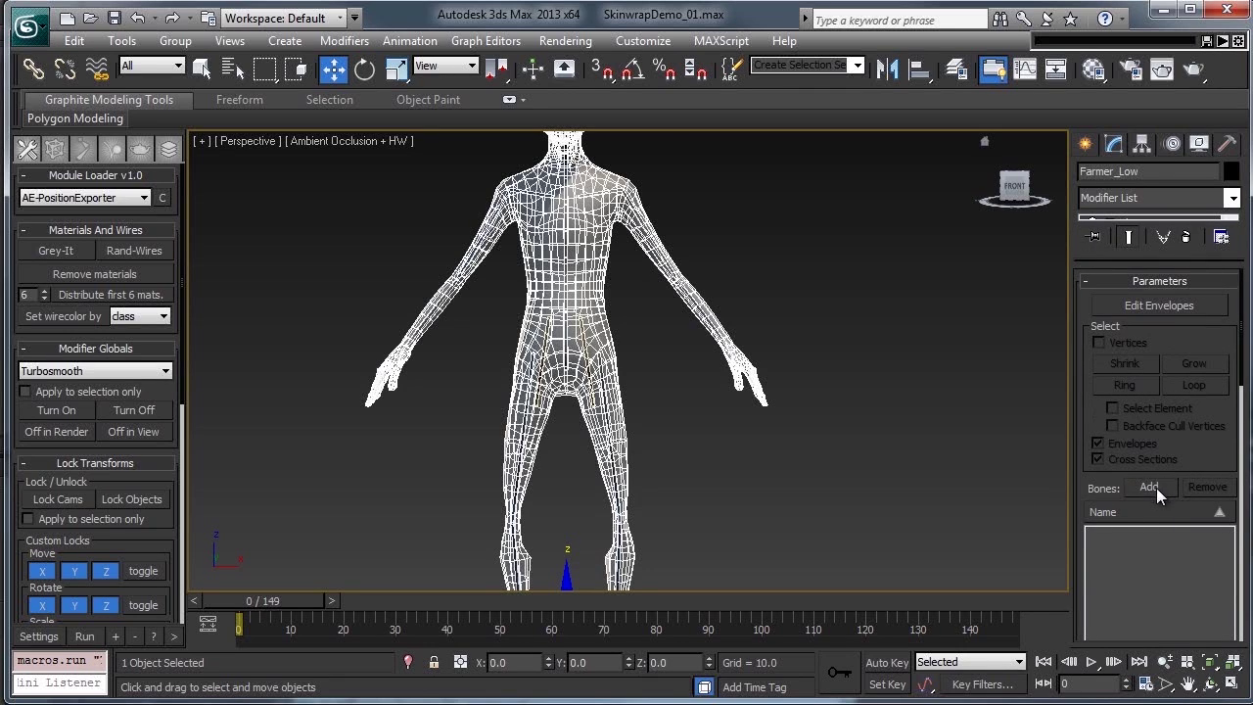
pyautogui.click(1145, 487)
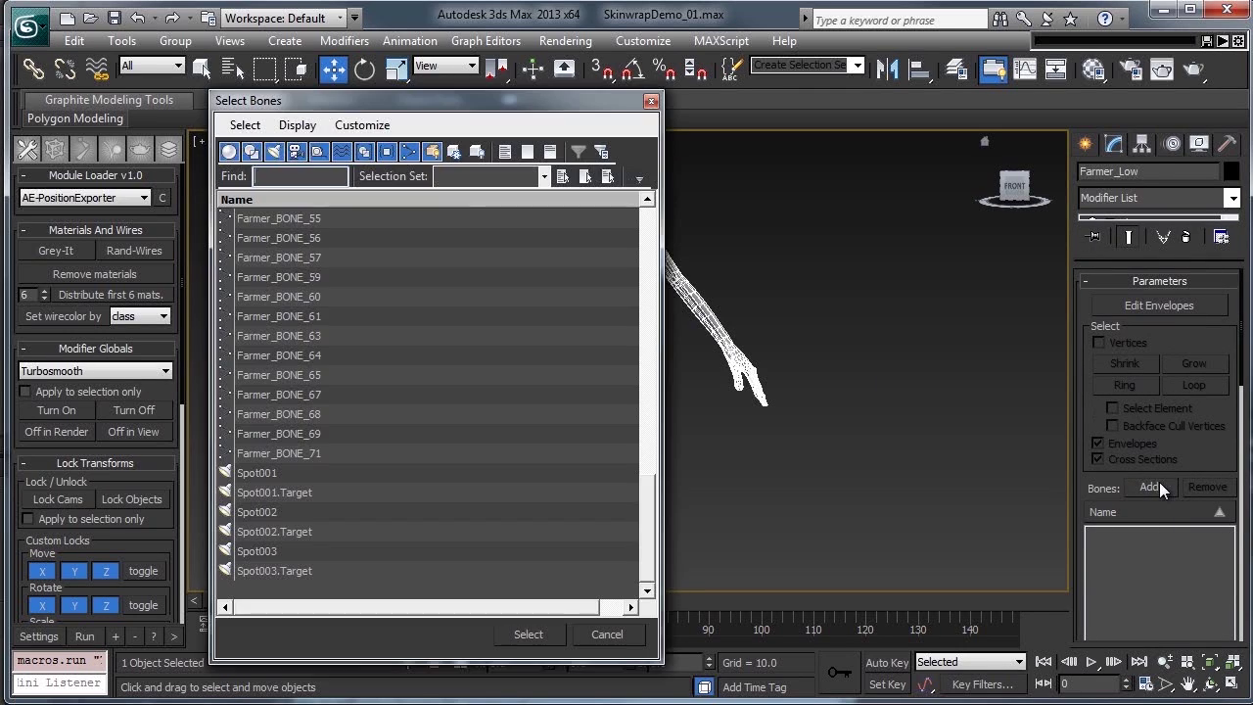
pyautogui.click(411, 152)
pyautogui.click(549, 152)
pyautogui.click(497, 433)
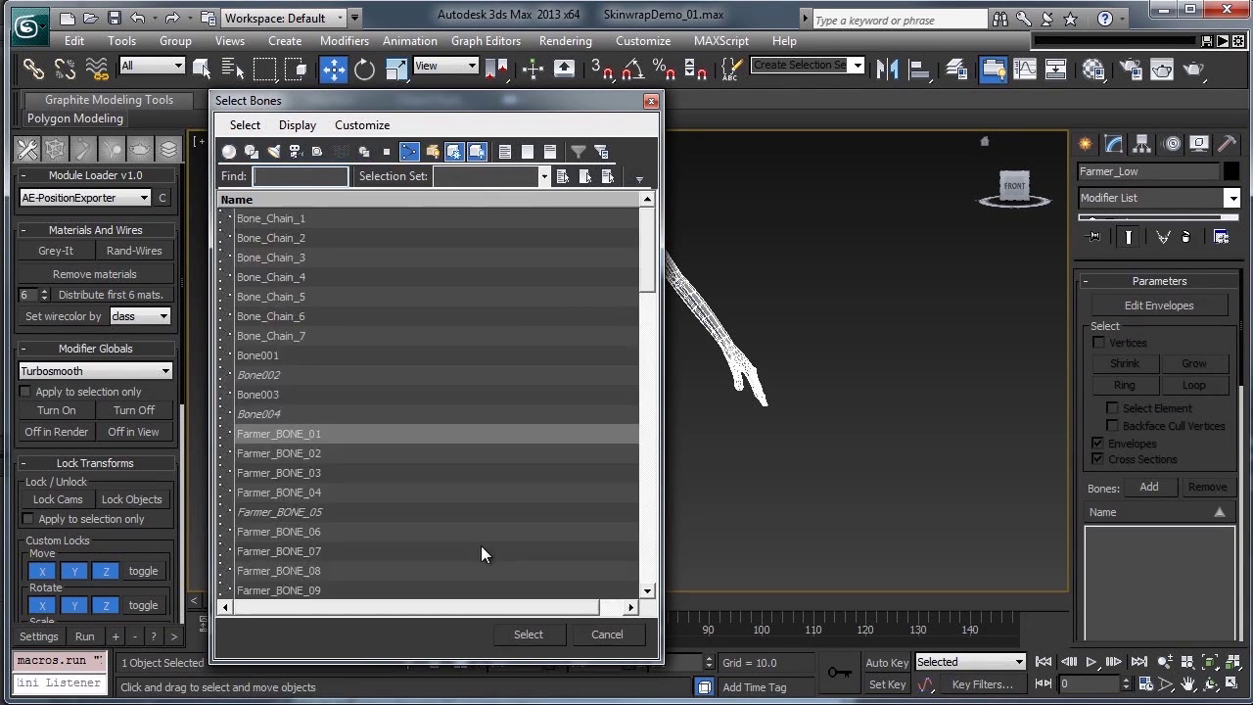
pyautogui.hotkey('ctrl', 'a')
pyautogui.click(550, 634)
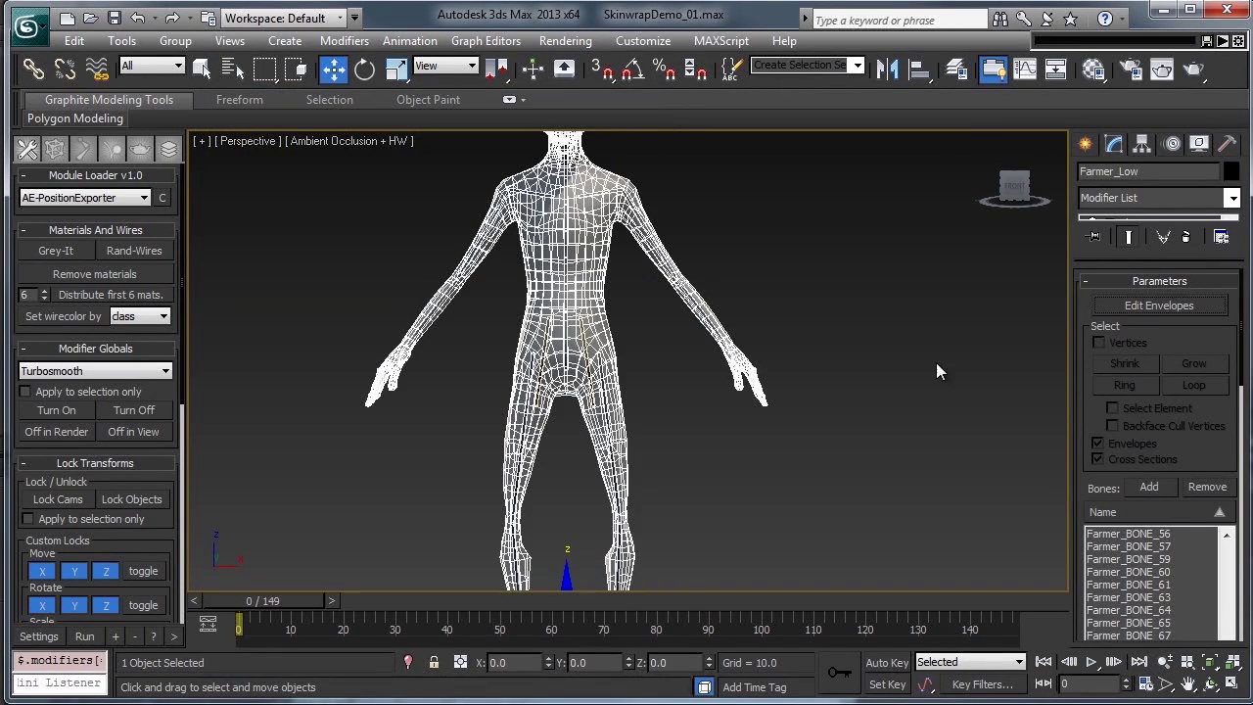
# Enable vertex selection in the Skin modifier's envelope editing and open the Weight Tool beside the body
pyautogui.click(1137, 308)
pyautogui.click(1126, 344)
pyautogui.moveTo(770, 260); pyautogui.dragTo(602, 339)
pyautogui.moveTo(523, 455); pyautogui.dragTo(509, 469)
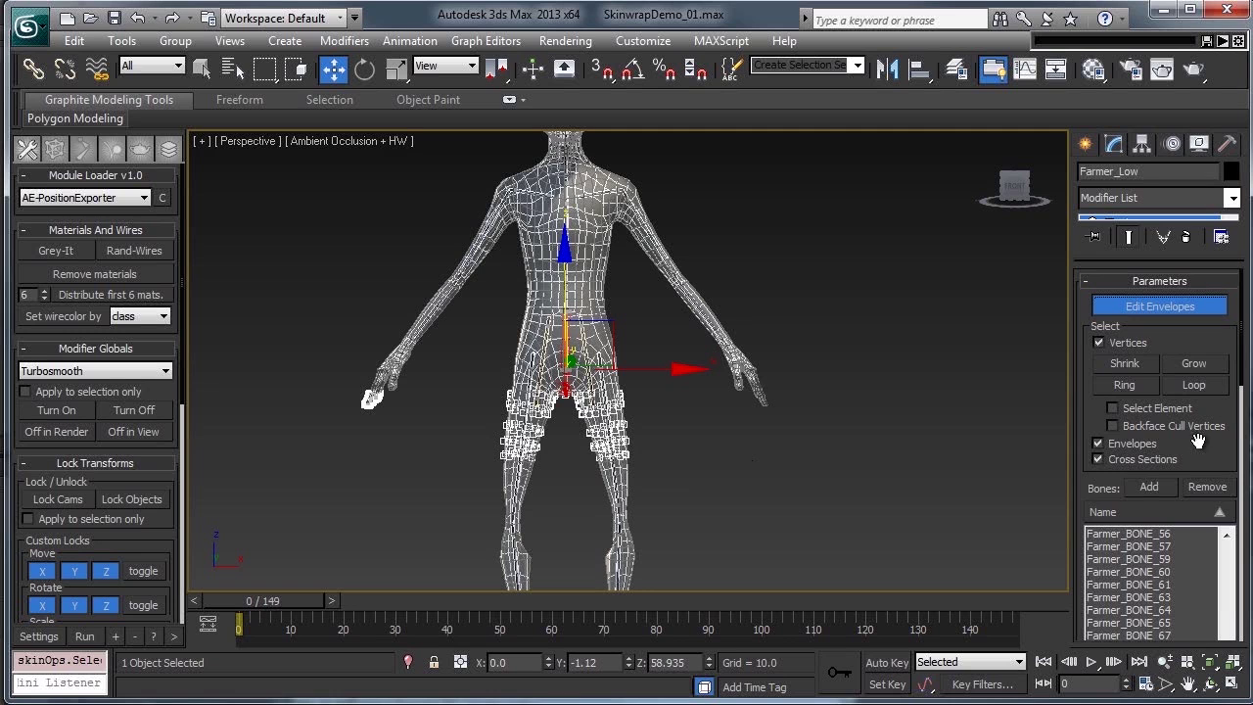
pyautogui.scroll(-10, 1198, 446)
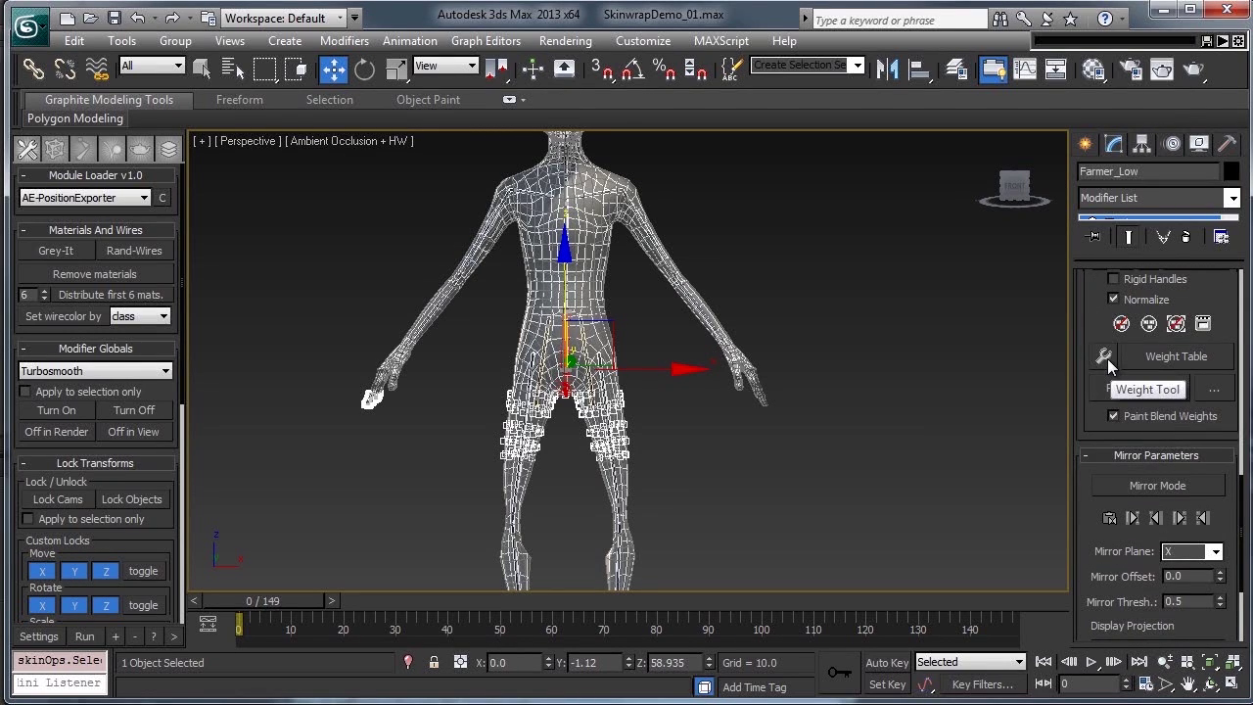
pyautogui.click(1104, 357)
pyautogui.moveTo(57, 12); pyautogui.dragTo(243, 142)
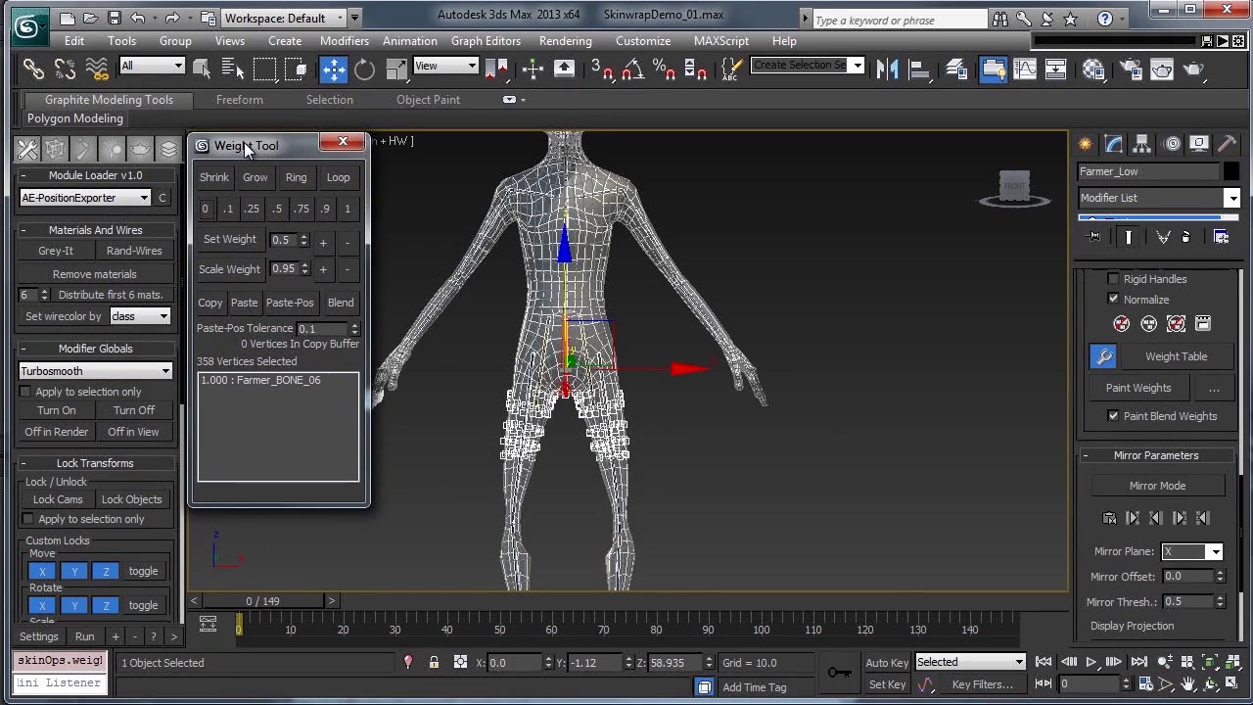
# Select all body vertices and assign them a weight of 1 to the pelvis bone Farmer_BONE_71
pyautogui.scroll(5, 699, 417)
pyautogui.moveTo(580, 361); pyautogui.dragTo(687, 404, button='middle')
pyautogui.scroll(-2, 686, 404)
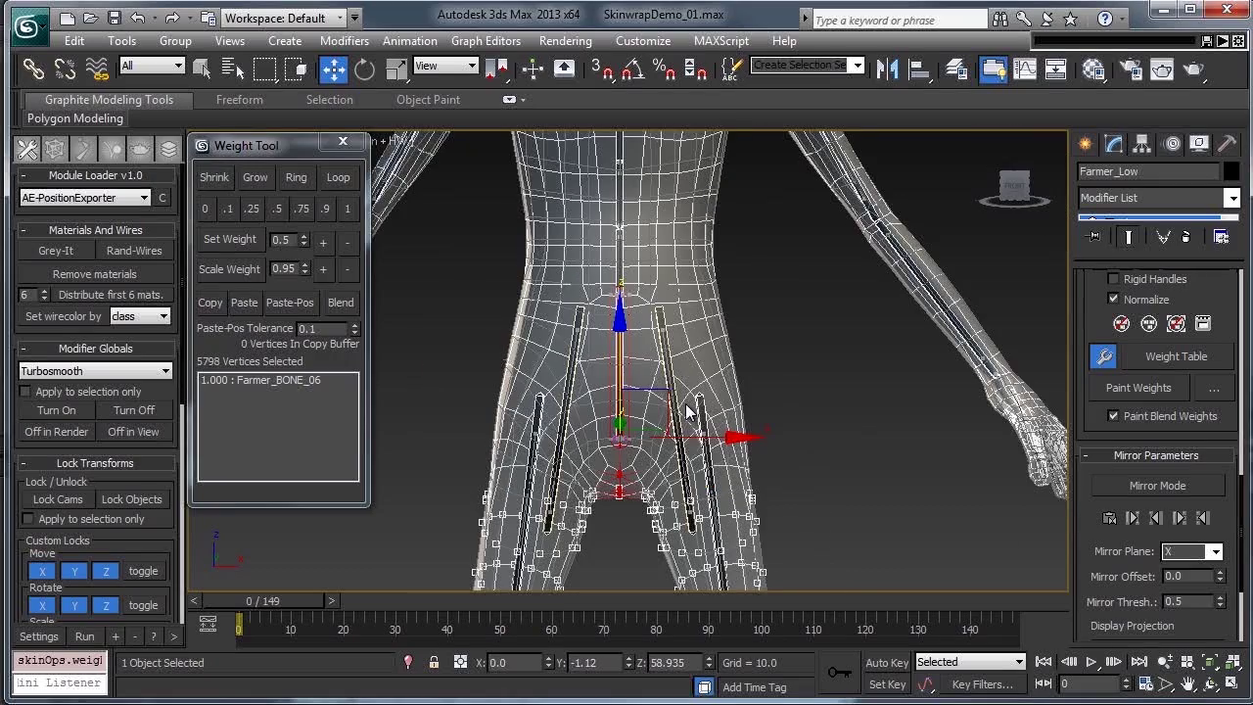
pyautogui.hotkey('ctrl', 'a')
pyautogui.click(347, 209)
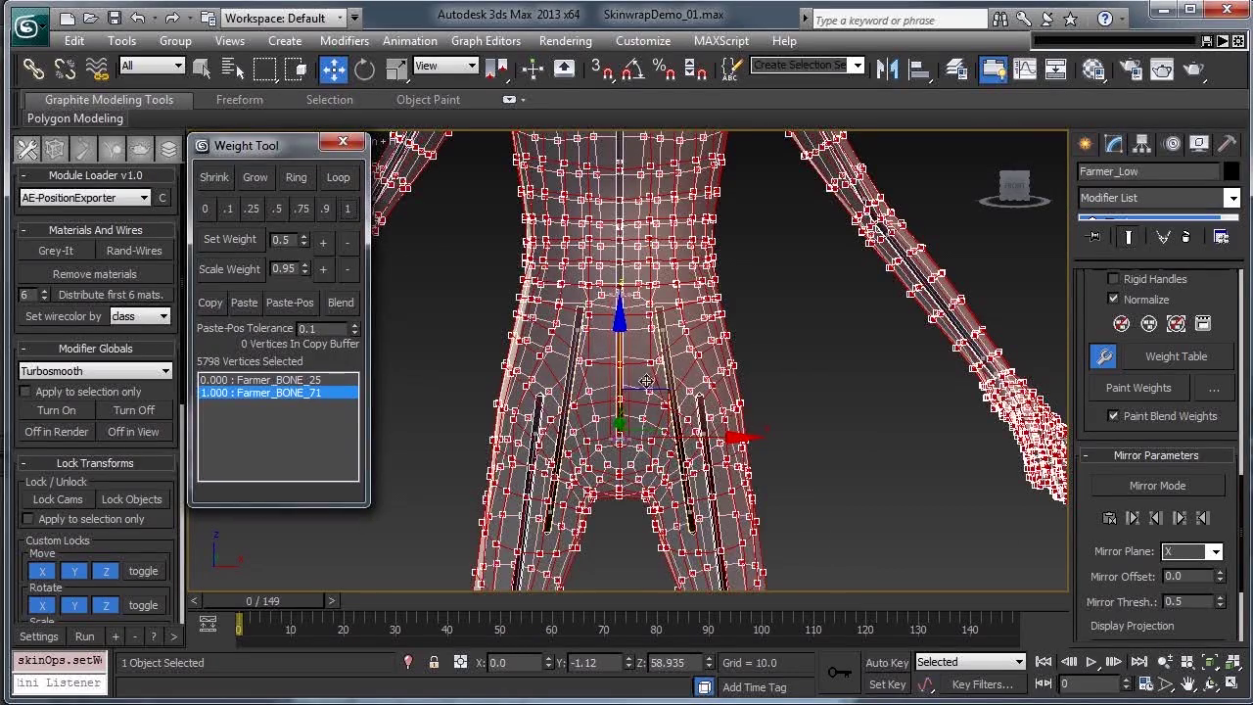
# Select the character's left thigh bone Farmer_BONE_06 and region-select the vertices of that leg up to the crotch
pyautogui.moveTo(874, 484)
pyautogui.keyDown('alt'); pyautogui.mouseDown(button='middle')
pyautogui.moveTo(739, 410)
pyautogui.moveTo(669, 438)
pyautogui.mouseUp(button='middle'); pyautogui.keyUp('alt')
pyautogui.click(669, 342)
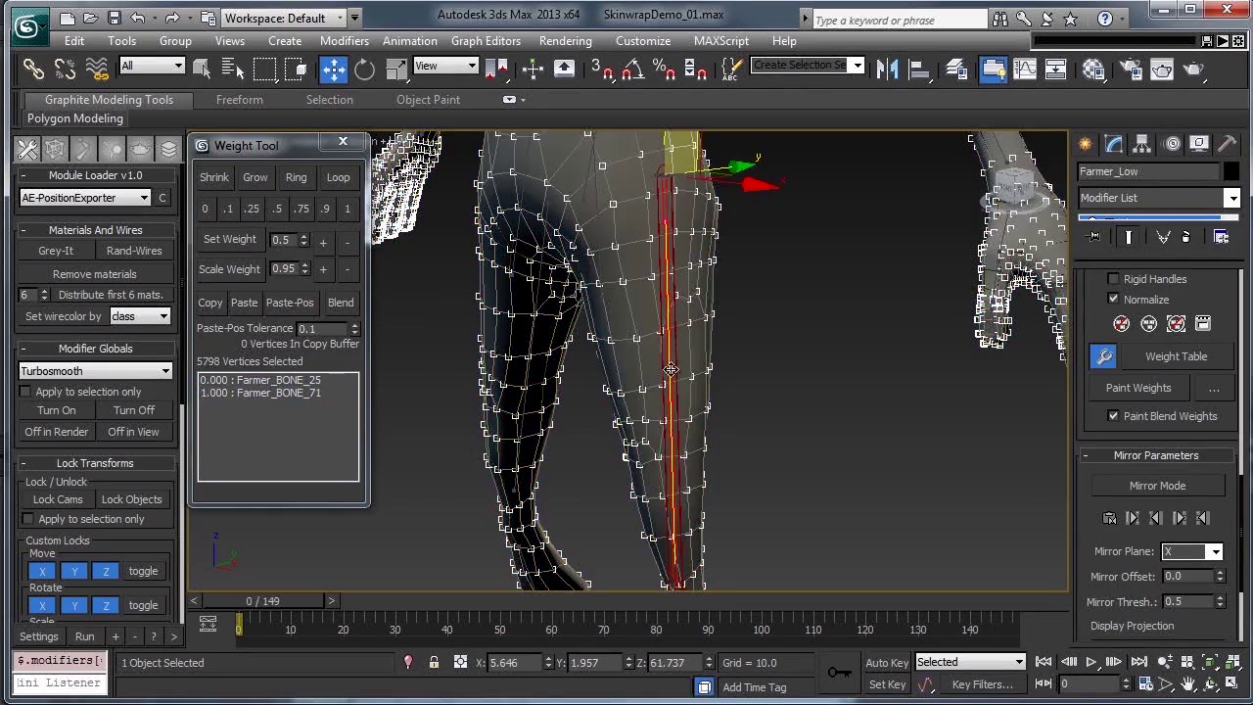
pyautogui.keyDown('alt'); pyautogui.moveTo(676, 393); pyautogui.dragTo(732, 411, button='middle'); pyautogui.keyUp('alt')
pyautogui.scroll(-5, 732, 411)
pyautogui.keyDown('ctrl'); pyautogui.moveTo(727, 561); pyautogui.dragTo(573, 383); pyautogui.keyUp('ctrl')
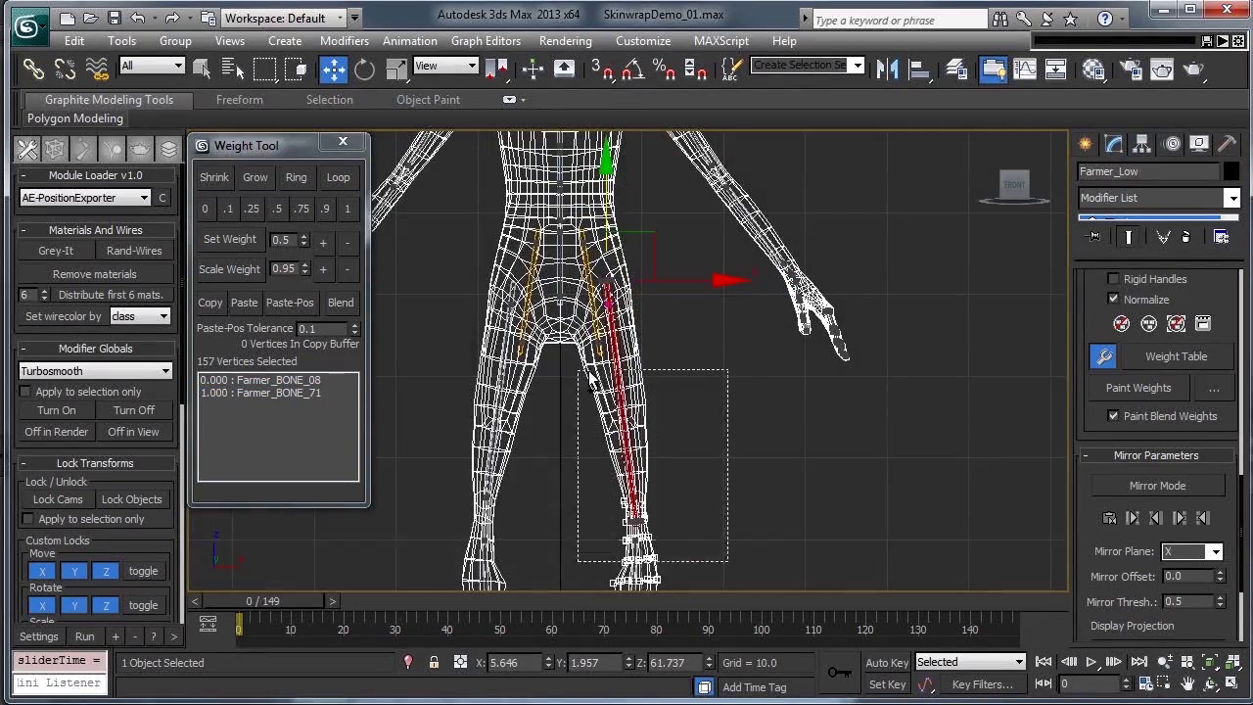
pyautogui.scroll(5, 574, 383)
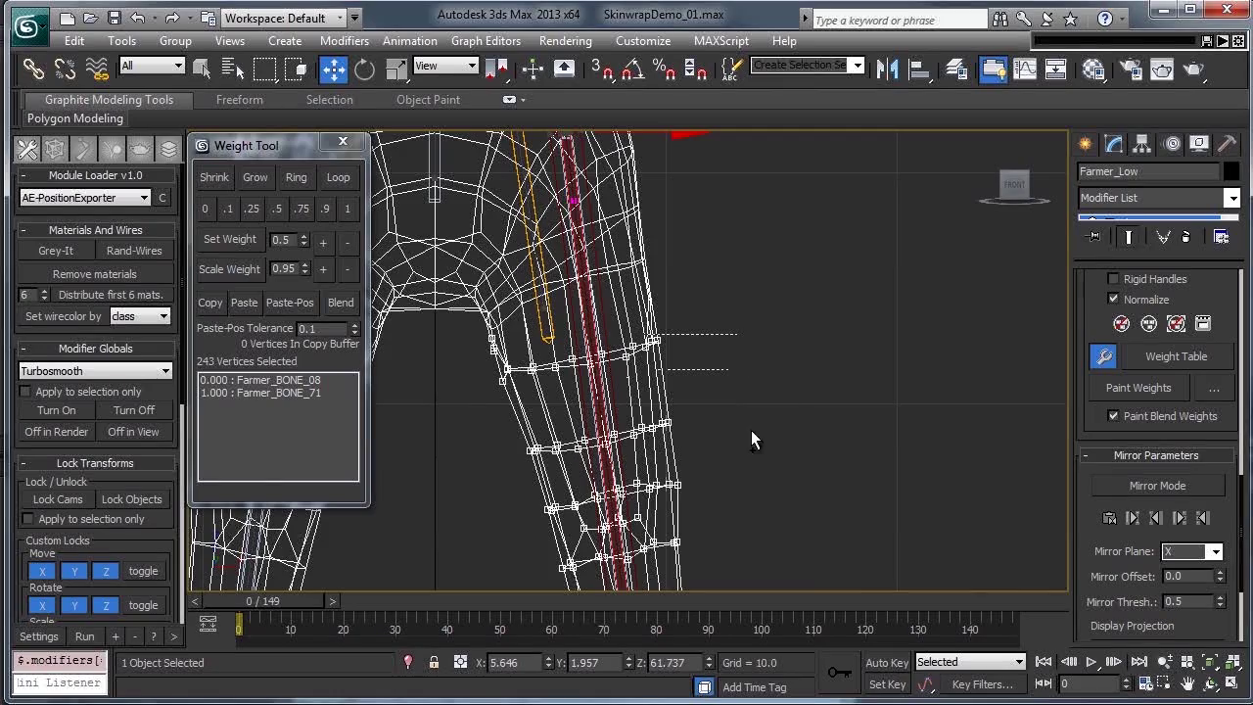
pyautogui.moveTo(696, 395); pyautogui.dragTo(722, 518, button='middle')
pyautogui.keyDown('ctrl'); pyautogui.moveTo(733, 504); pyautogui.dragTo(585, 331); pyautogui.keyUp('ctrl')
pyautogui.keyDown('ctrl'); pyautogui.moveTo(755, 508); pyautogui.dragTo(548, 333); pyautogui.keyUp('ctrl')
# Grow the leg selection, deselect stray vertices on the opposite side, and weight the rest 0.25 to Farmer_BONE_06
pyautogui.click(254, 178)
pyautogui.moveTo(638, 343)
pyautogui.mouseDown(button='middle')
pyautogui.moveTo(754, 479)
pyautogui.moveTo(757, 390)
pyautogui.mouseUp(button='middle')
pyautogui.press('F3')
pyautogui.keyDown('alt'); pyautogui.moveTo(411, 245); pyautogui.dragTo(552, 555); pyautogui.keyUp('alt')
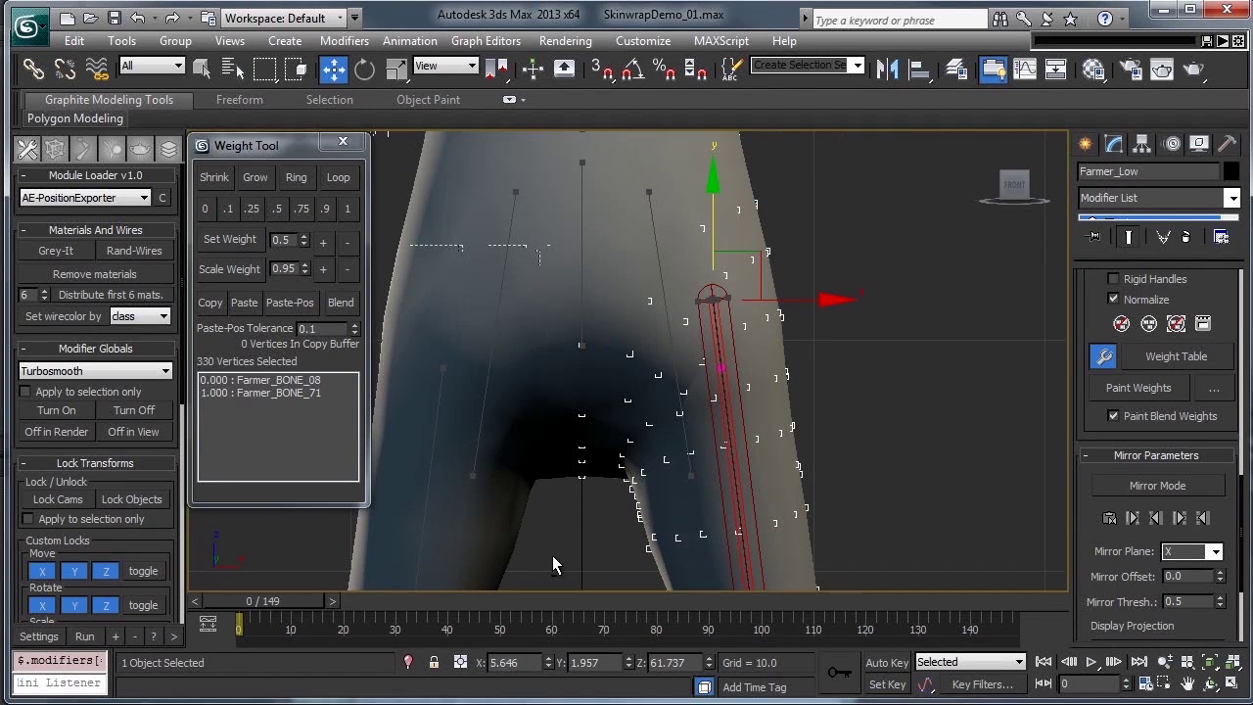
pyautogui.click(251, 210)
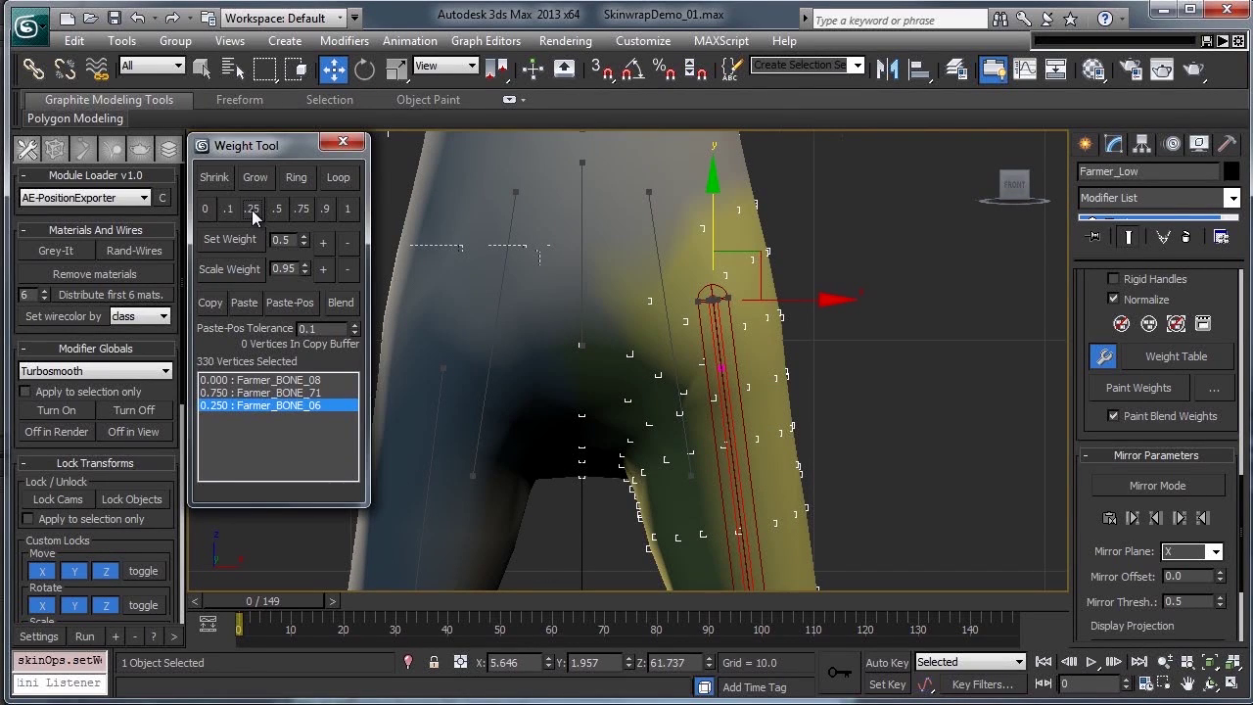
# Shrink the leg selection progressively while raising its Farmer_BONE_06 weight to 0.5, 0.75 and 1
pyautogui.click(213, 176)
pyautogui.click(278, 208)
pyautogui.click(301, 209)
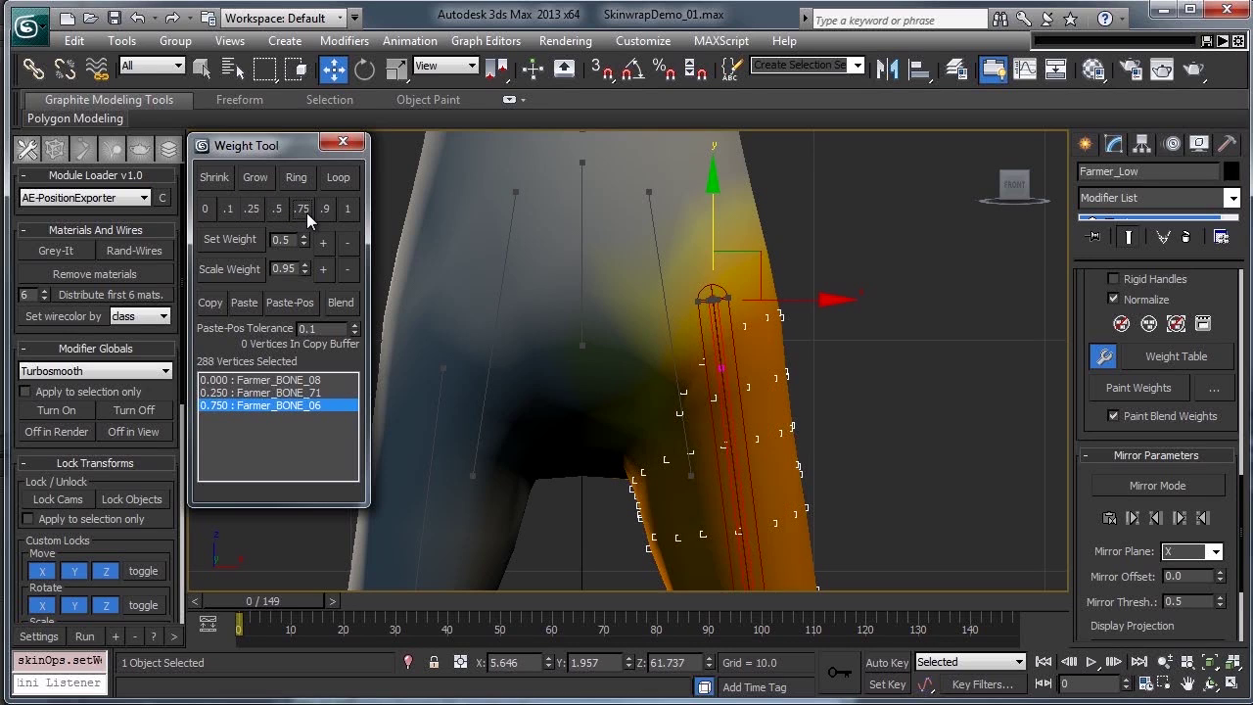
pyautogui.click(213, 178)
pyautogui.click(344, 208)
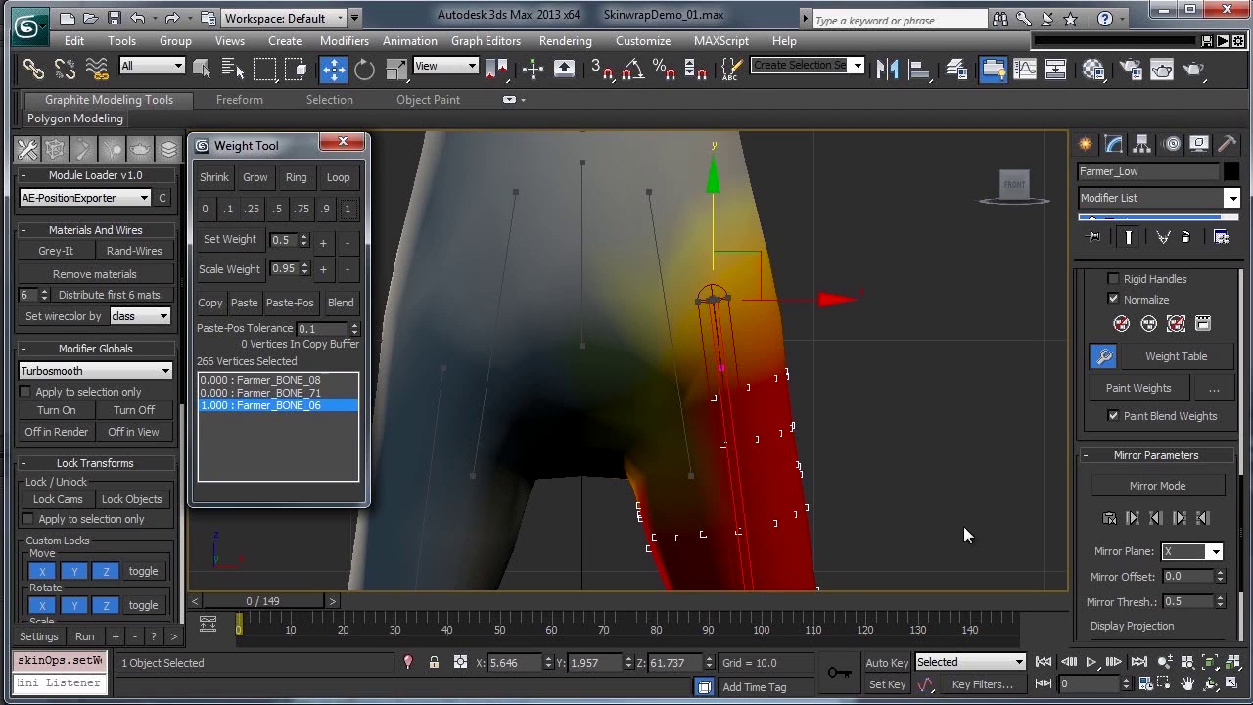
# Select vertices on the character's left thigh just below the crotch and expand them into a full loop around the thigh
pyautogui.moveTo(989, 551); pyautogui.dragTo(988, 465, button='middle')
pyautogui.moveTo(669, 361); pyautogui.dragTo(799, 474)
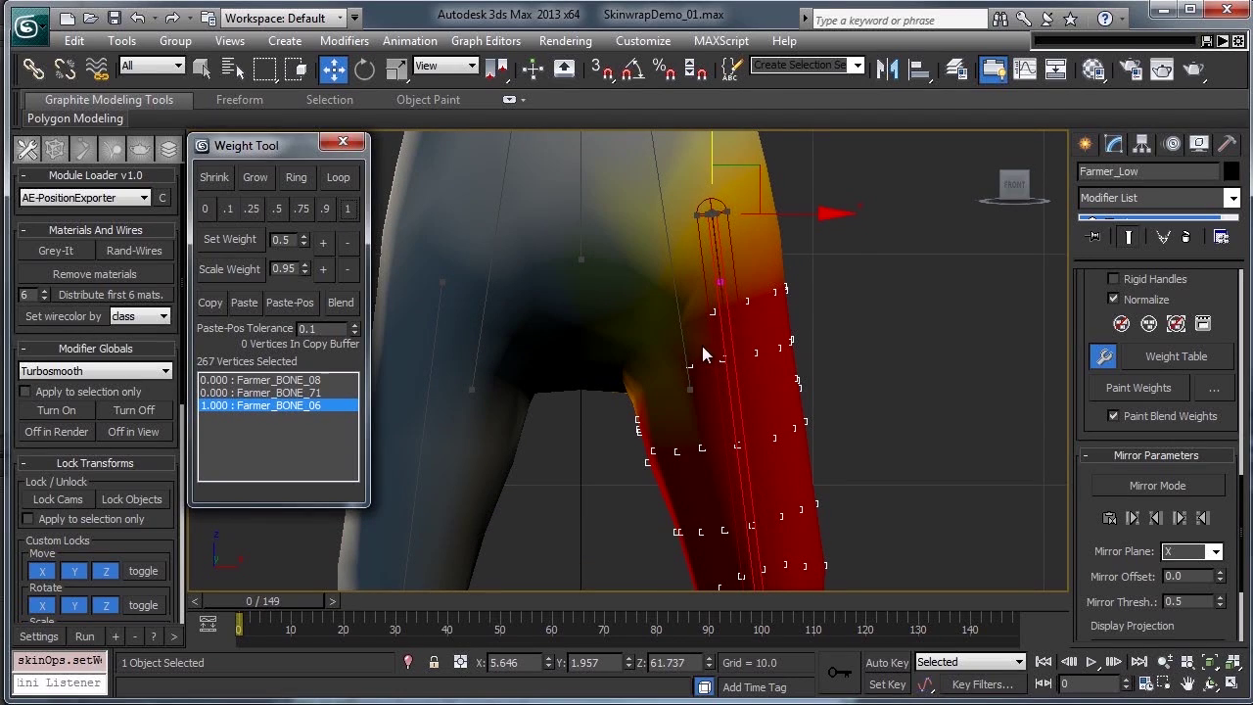
pyautogui.press('F3')
pyautogui.moveTo(765, 424); pyautogui.dragTo(805, 445)
pyautogui.click(344, 178)
pyautogui.press('F3')
pyautogui.scroll(-2, 659, 340)
pyautogui.moveTo(661, 344); pyautogui.dragTo(661, 291, button='middle')
pyautogui.scroll(-2, 622, 302)
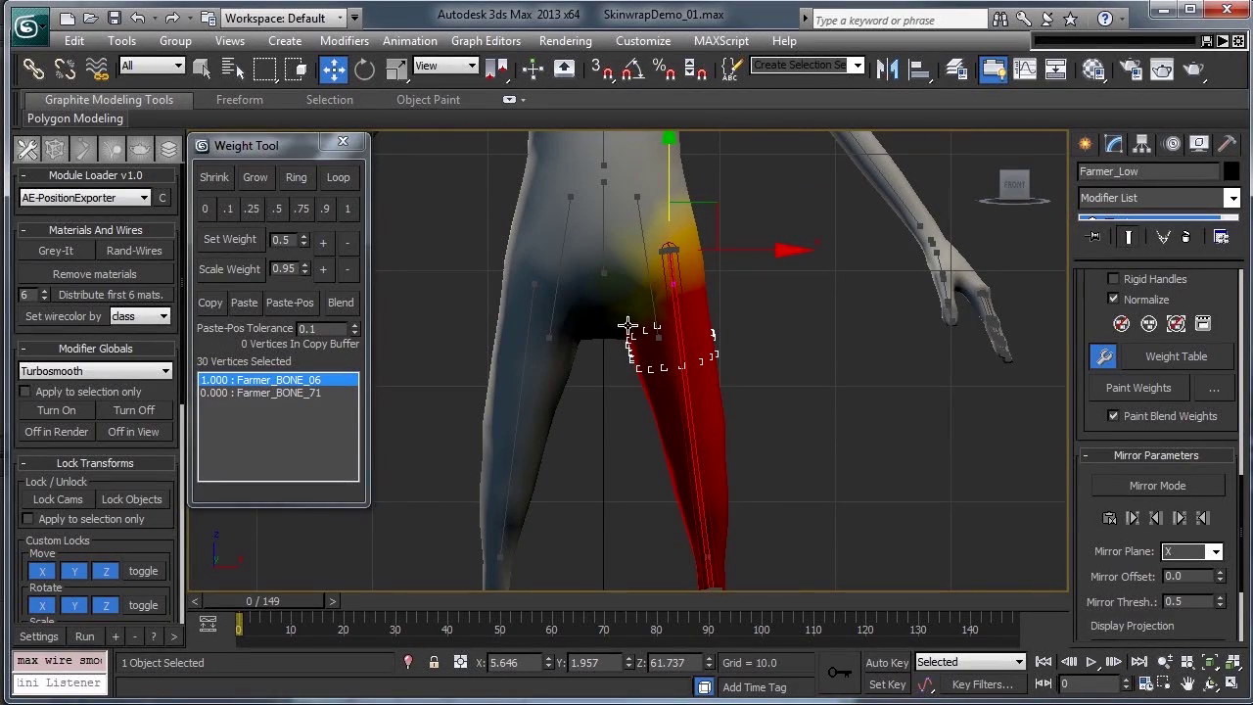
# Select the shin bone Farmer_BONE_07, region-select the lower-leg vertices, and weight them to it at 0.5 and 1
pyautogui.moveTo(603, 398); pyautogui.dragTo(574, 195, button='middle')
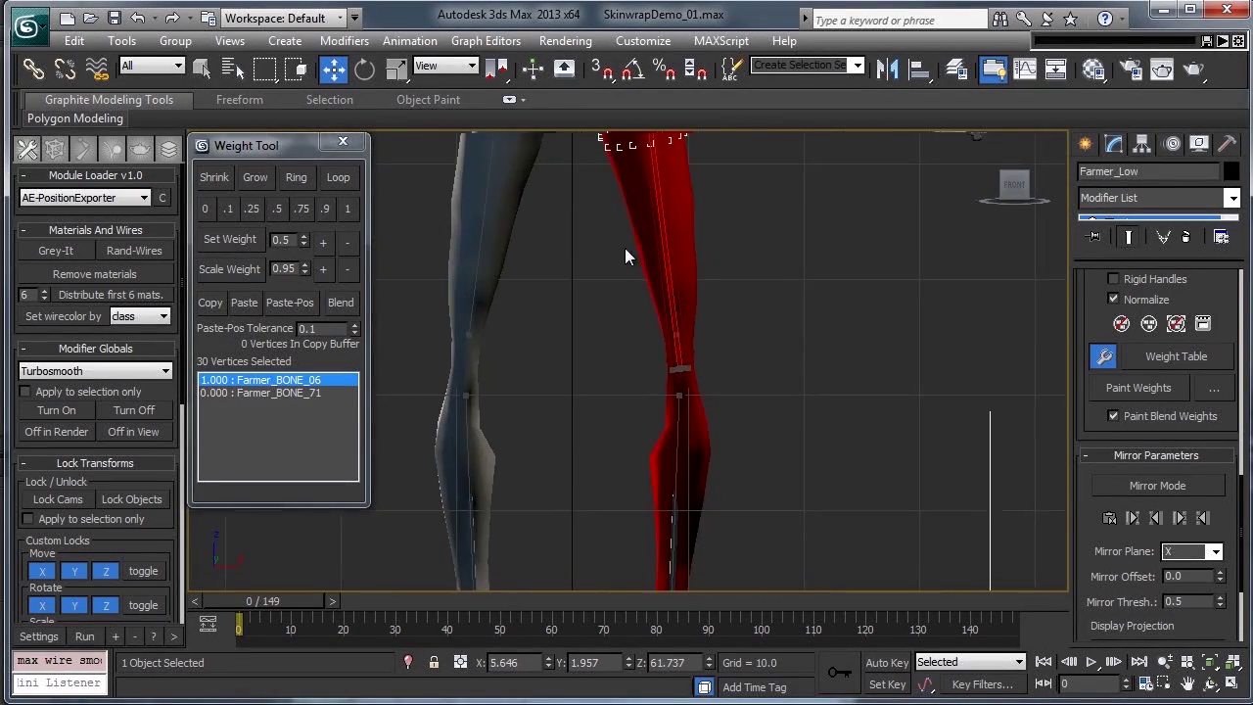
pyautogui.click(681, 387)
pyautogui.scroll(-2, 641, 367)
pyautogui.moveTo(641, 367); pyautogui.dragTo(641, 266, button='middle')
pyautogui.moveTo(734, 538); pyautogui.dragTo(589, 265)
pyautogui.click(276, 209)
pyautogui.click(347, 209)
# Inspect the foot in side wireframe view, shrink its vertex selection, and assign it a weight of 1 to the foot bone Farmer_BONE_08
pyautogui.scroll(8, 632, 484)
pyautogui.press('l')
pyautogui.press('F3')
pyautogui.scroll(-8, 716, 299)
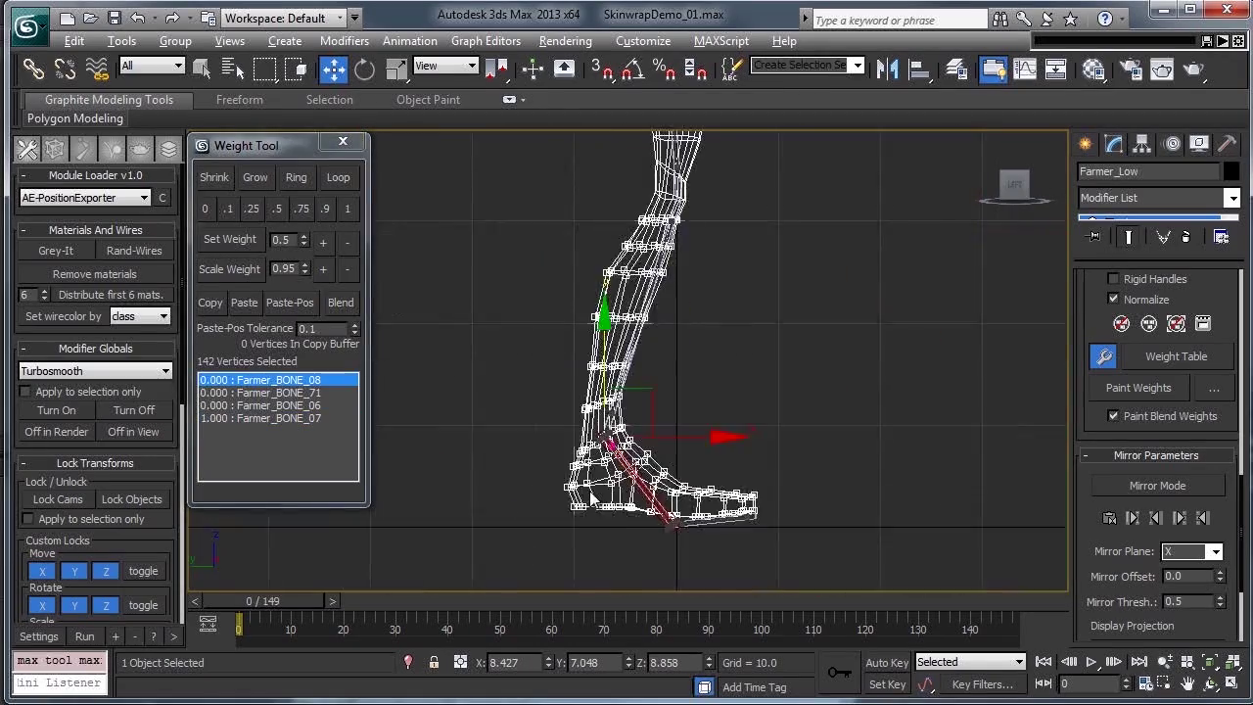
pyautogui.click(221, 178)
pyautogui.press('p')
pyautogui.click(753, 428)
pyautogui.press('l')
pyautogui.press('F3')
pyautogui.click(347, 208)
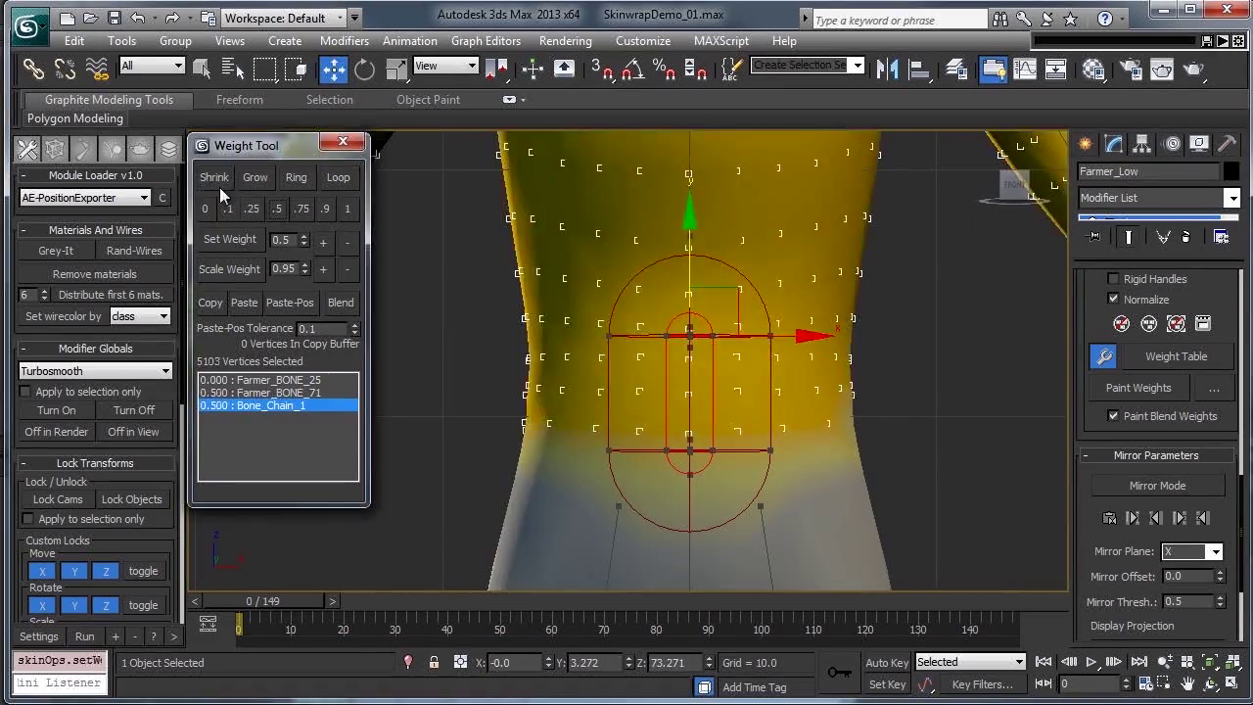
# Shrink the upper-body vertex selection and assign it a weight of 1 to Bone_Chain_1
pyautogui.click(217, 179)
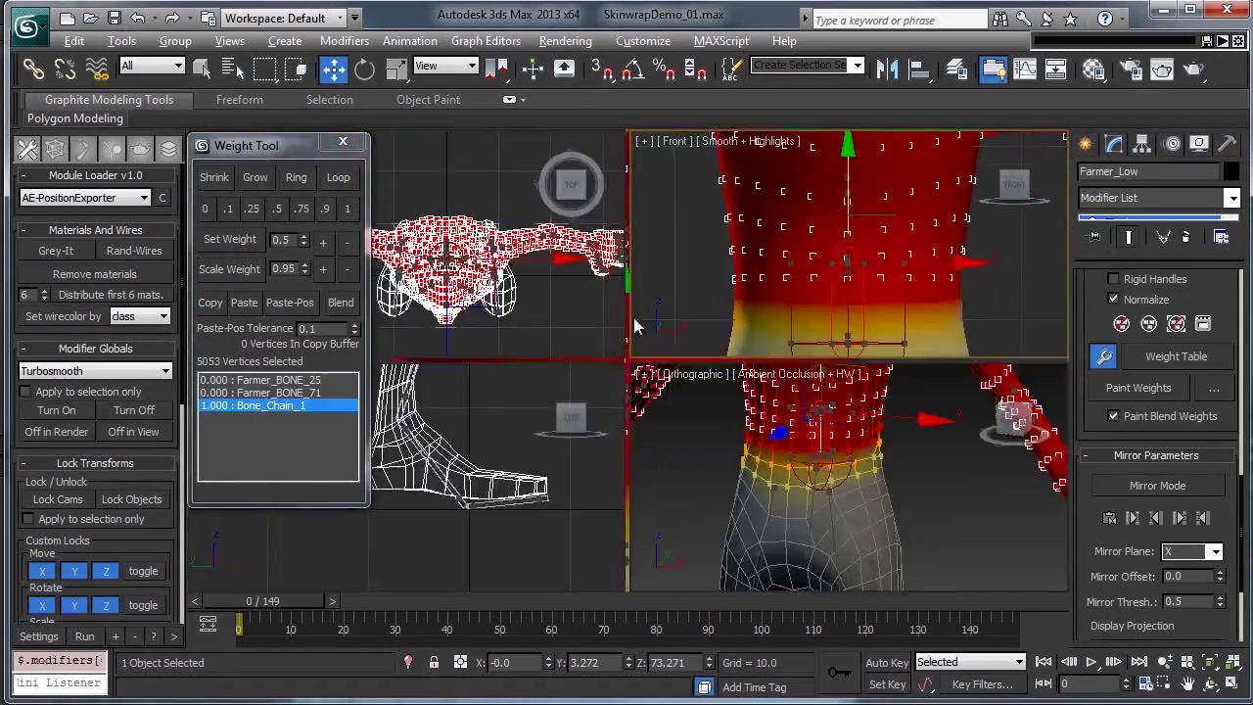
pyautogui.click(347, 210)
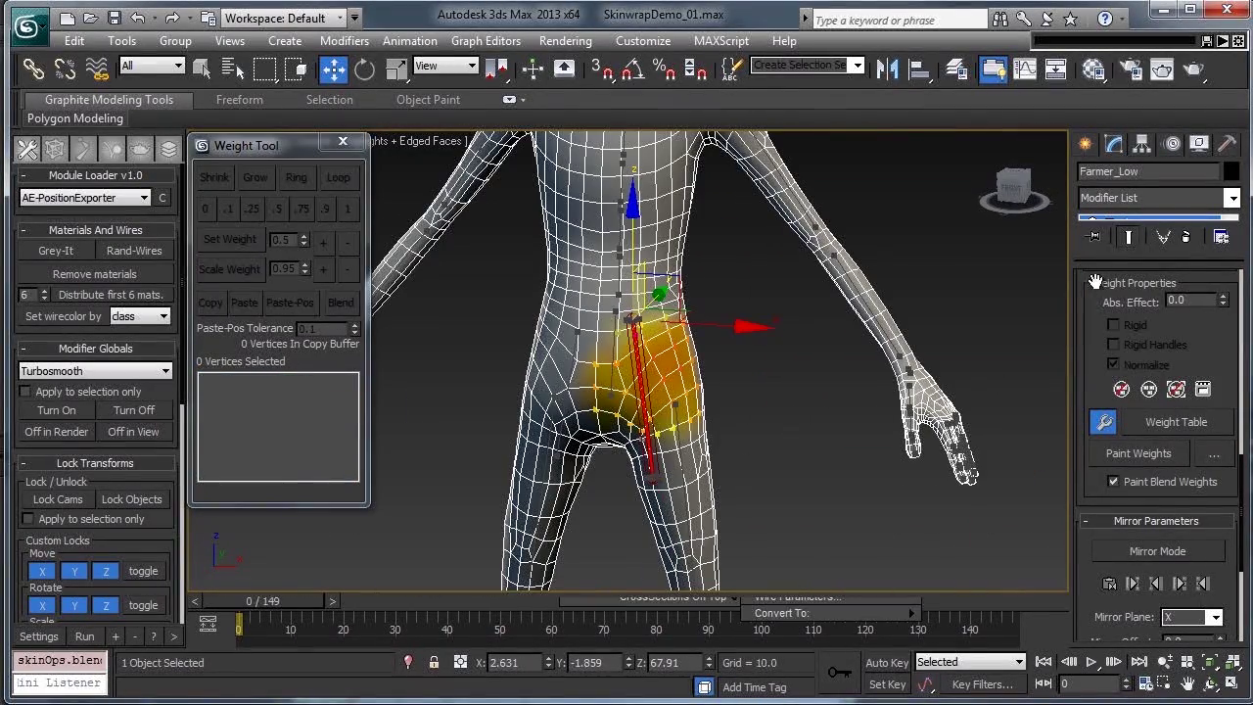
# Turn on Mirror Mode in the body's Skin modifier
pyautogui.moveTo(1104, 259); pyautogui.dragTo(1098, 318)
pyautogui.moveTo(905, 306); pyautogui.dragTo(936, 425, button='middle')
pyautogui.scroll(-3, 921, 421)
pyautogui.scroll(-2, 930, 430)
pyautogui.scroll(-5, 1164, 460)
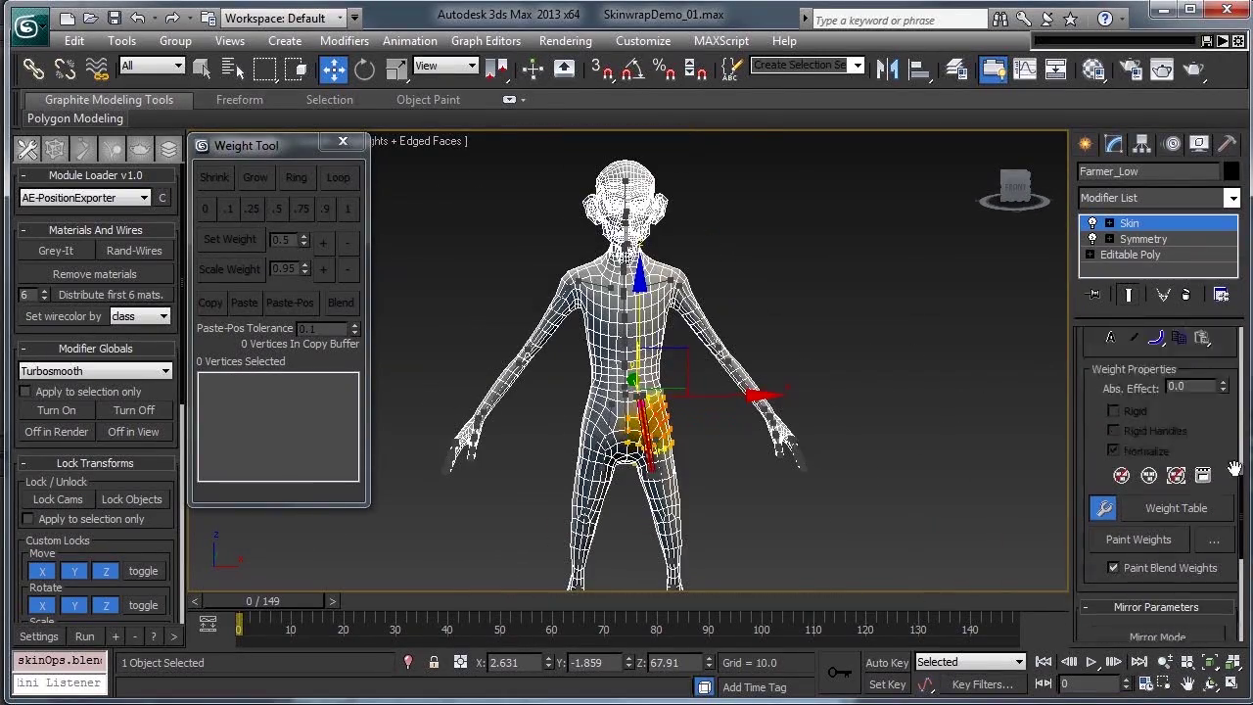
pyautogui.click(1188, 443)
# Select all body vertices, paste the weights from the blue to the green vertices, and leave Mirror Mode
pyautogui.scroll(4, 788, 367)
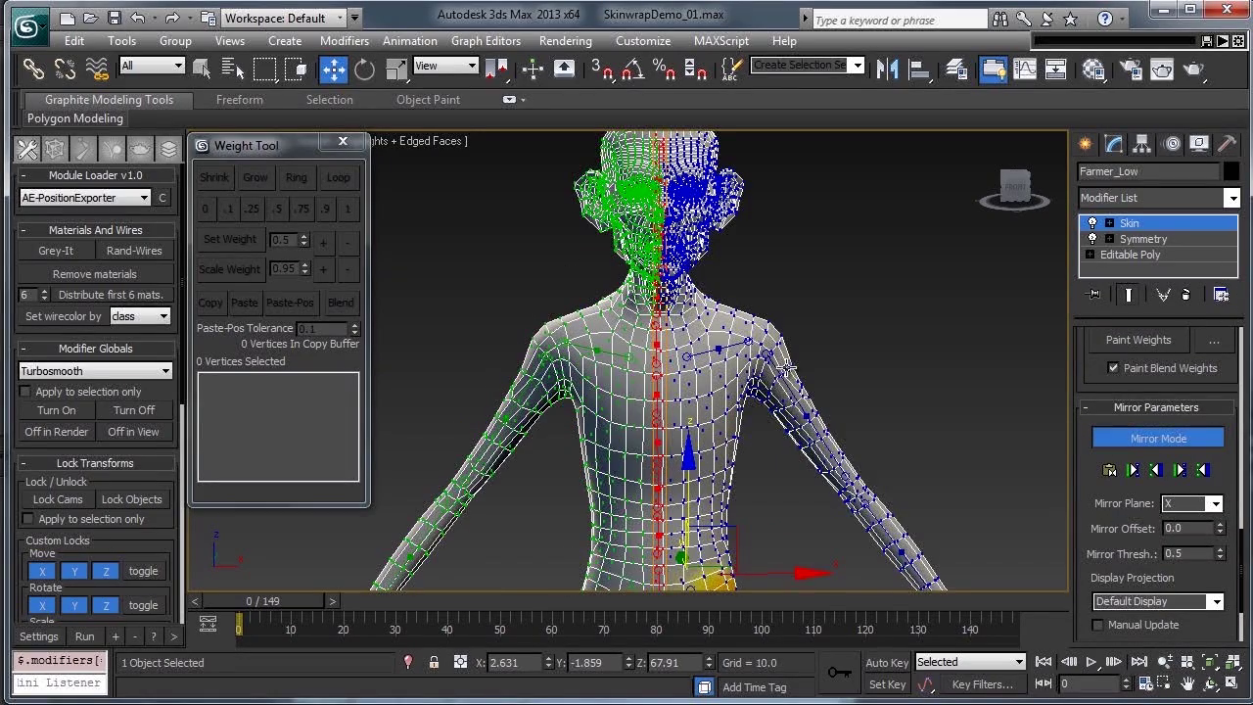
pyautogui.keyDown('alt'); pyautogui.moveTo(807, 372); pyautogui.dragTo(793, 346, button='middle'); pyautogui.keyUp('alt')
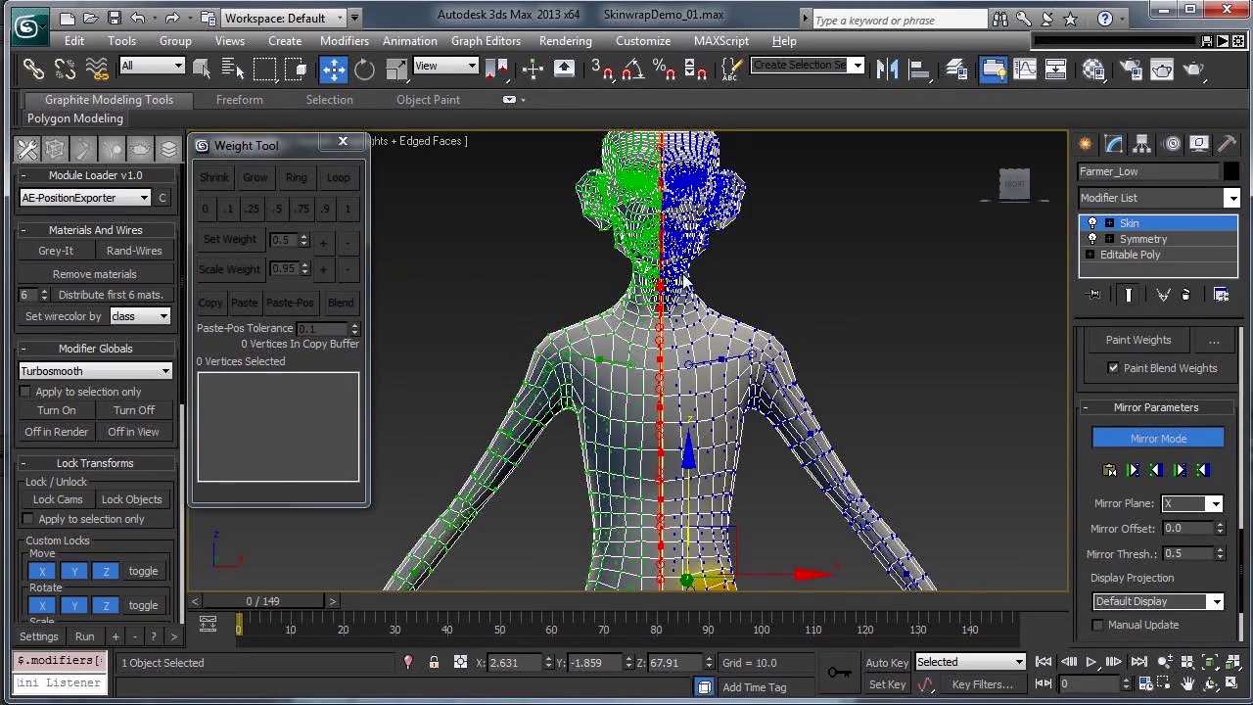
pyautogui.moveTo(683, 281); pyautogui.dragTo(683, 200, button='middle')
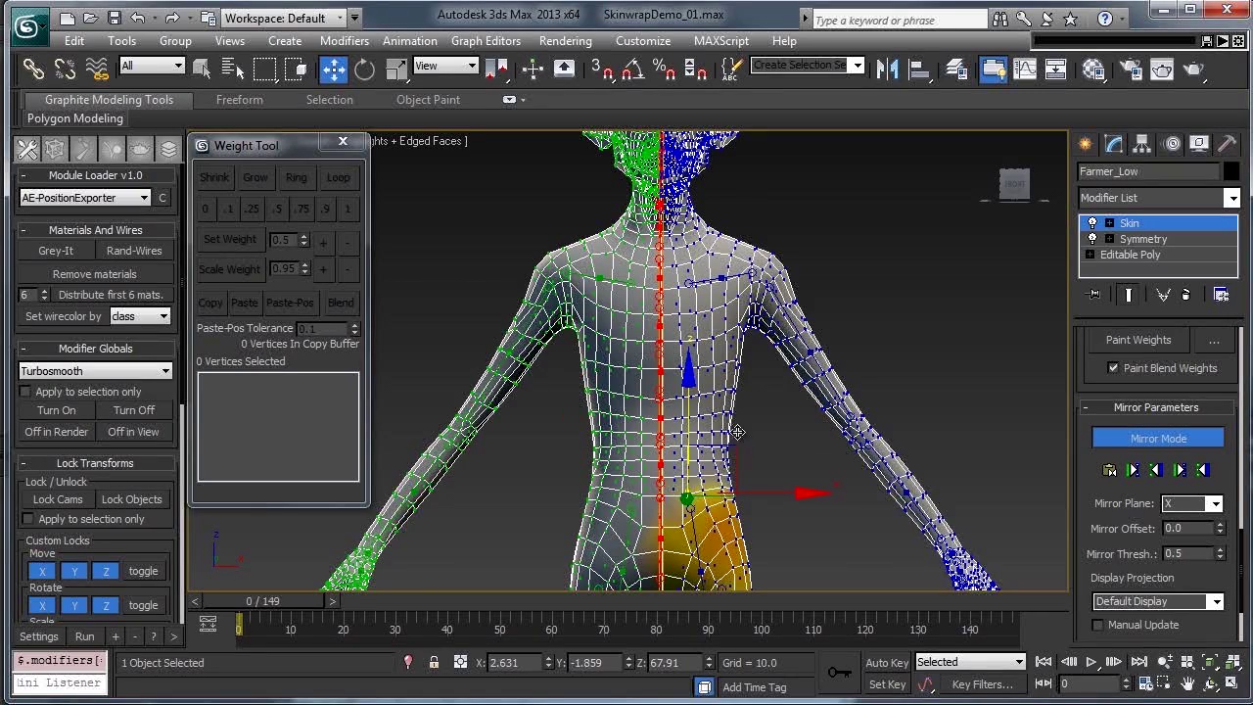
pyautogui.moveTo(741, 437); pyautogui.dragTo(725, 240, button='middle')
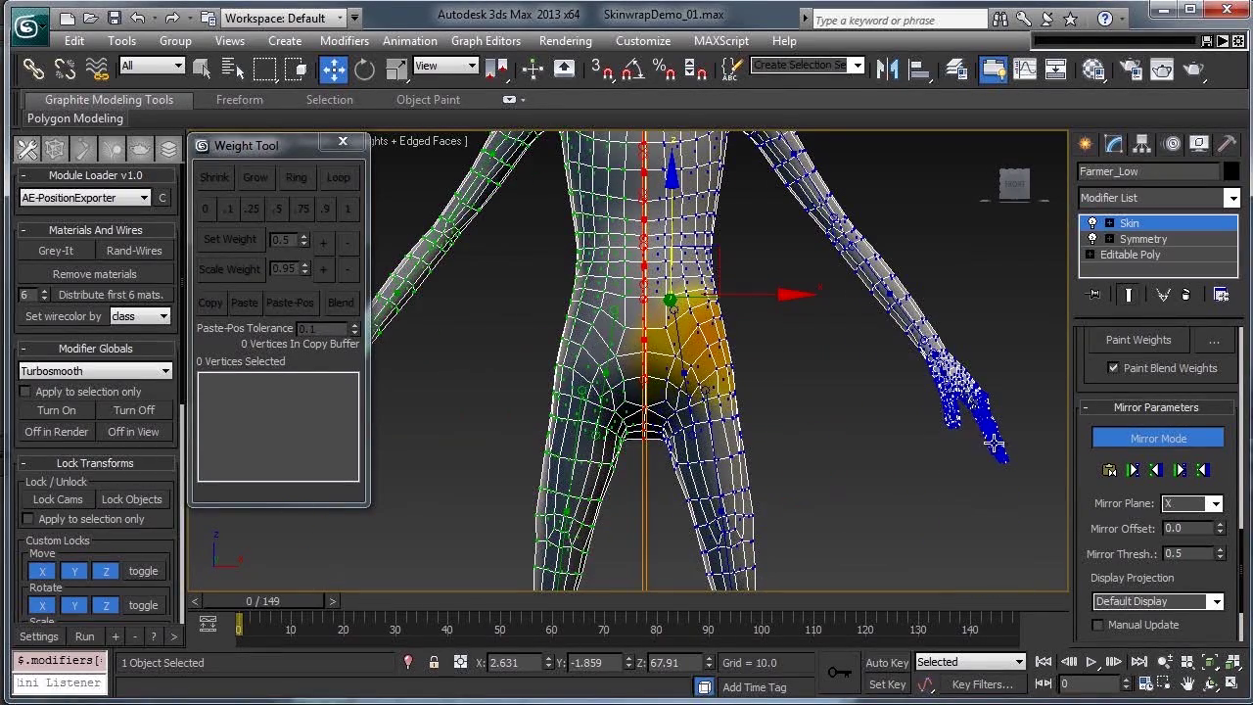
pyautogui.hotkey('ctrl', 'a')
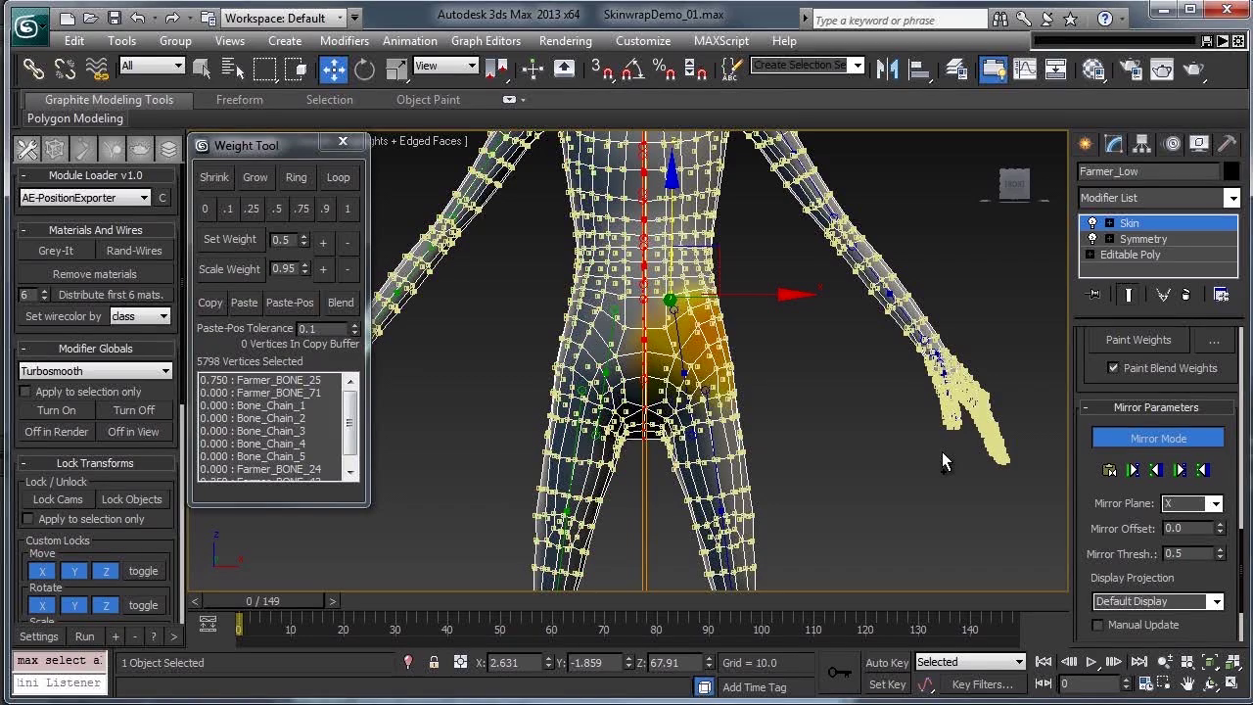
pyautogui.click(1203, 471)
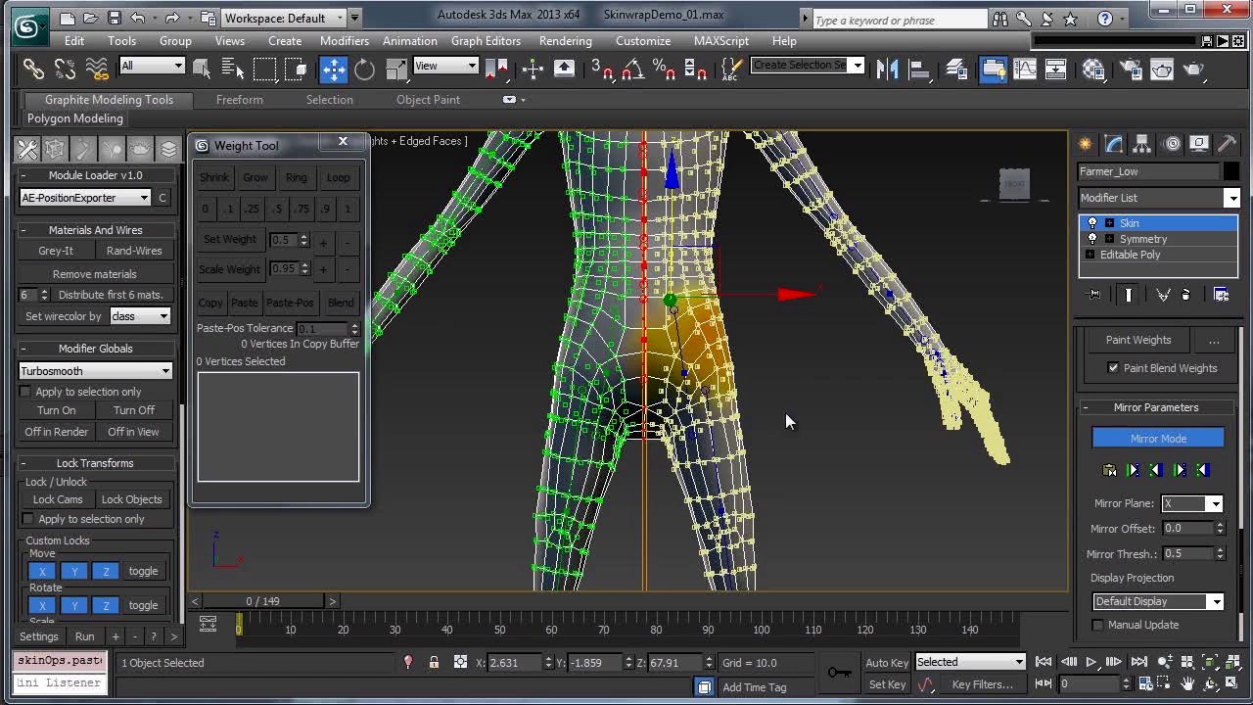
pyautogui.click(850, 419)
pyautogui.click(1143, 443)
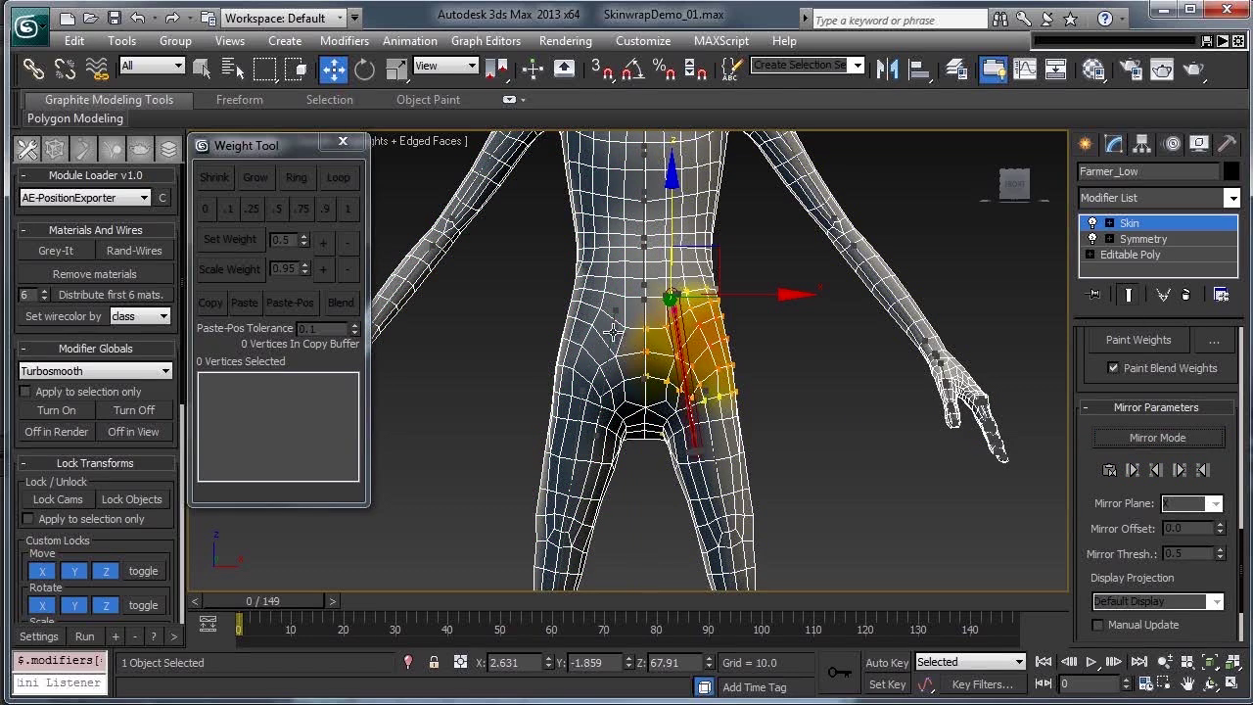
# Check the mirrored weights on the hip bone and upper arm bone on the character's right side
pyautogui.click(613, 333)
pyautogui.moveTo(579, 536); pyautogui.dragTo(609, 679, button='middle')
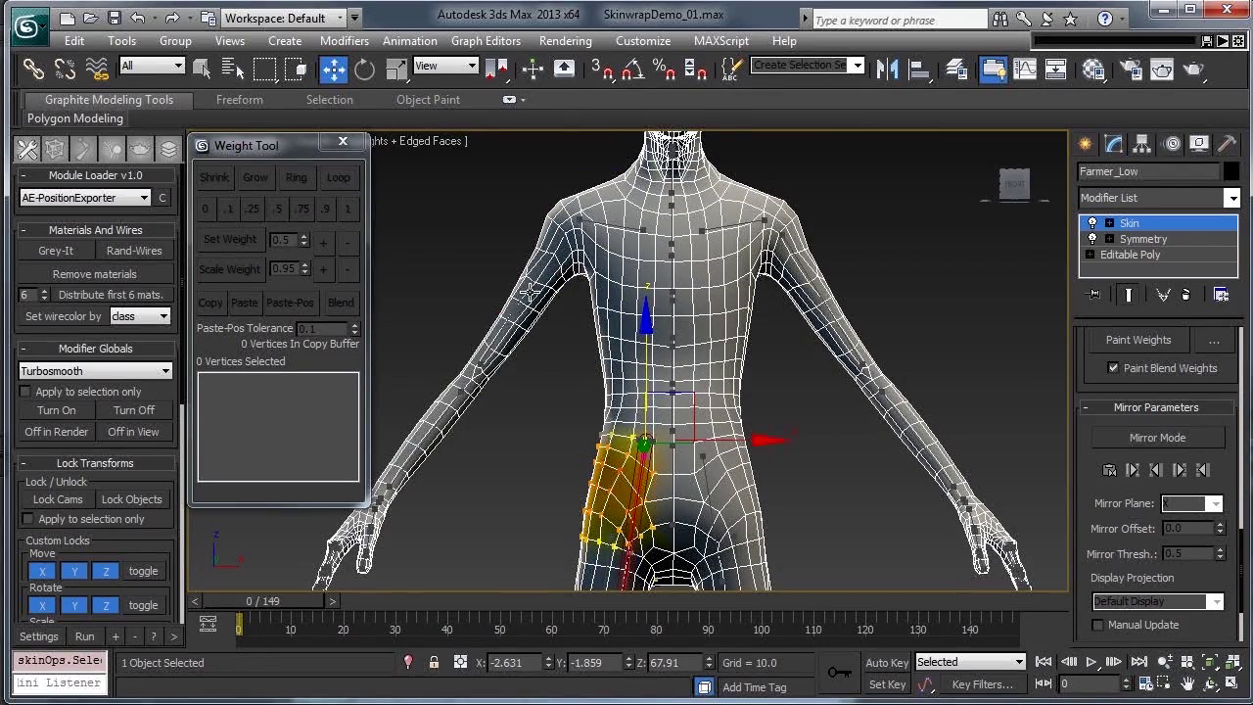
pyautogui.click(528, 304)
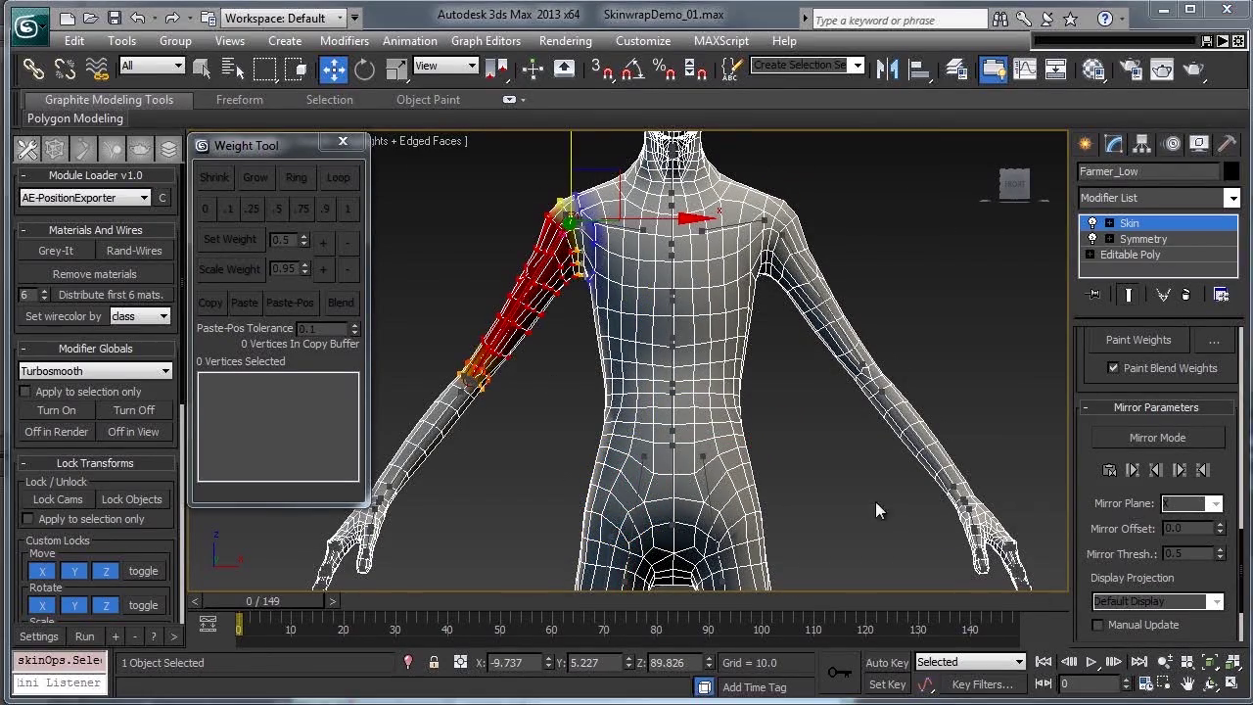
# Leave envelope editing, deselect the body, and unhide the _Ctrl layer to show the rig controls
pyautogui.moveTo(863, 501); pyautogui.dragTo(725, 464, button='middle')
pyautogui.scroll(-2, 804, 483)
pyautogui.press('1')
pyautogui.click(889, 359)
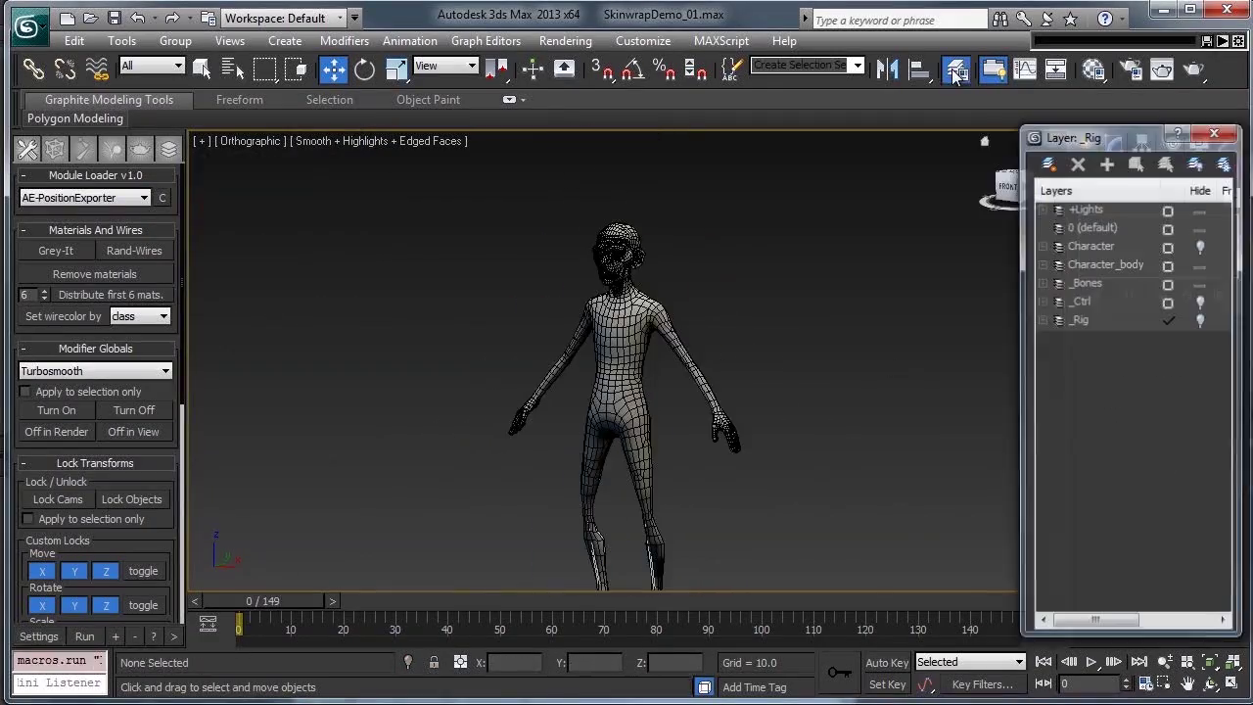
pyautogui.moveTo(666, 293); pyautogui.dragTo(673, 328)
pyautogui.scroll(5, 682, 311)
pyautogui.moveTo(682, 310); pyautogui.dragTo(682, 406, button='middle')
pyautogui.click(685, 297)
pyautogui.moveTo(624, 249); pyautogui.dragTo(685, 284)
pyautogui.keyDown('alt'); pyautogui.moveTo(690, 337); pyautogui.dragTo(766, 440, button='middle'); pyautogui.keyUp('alt')
pyautogui.scroll(5, 725, 381)
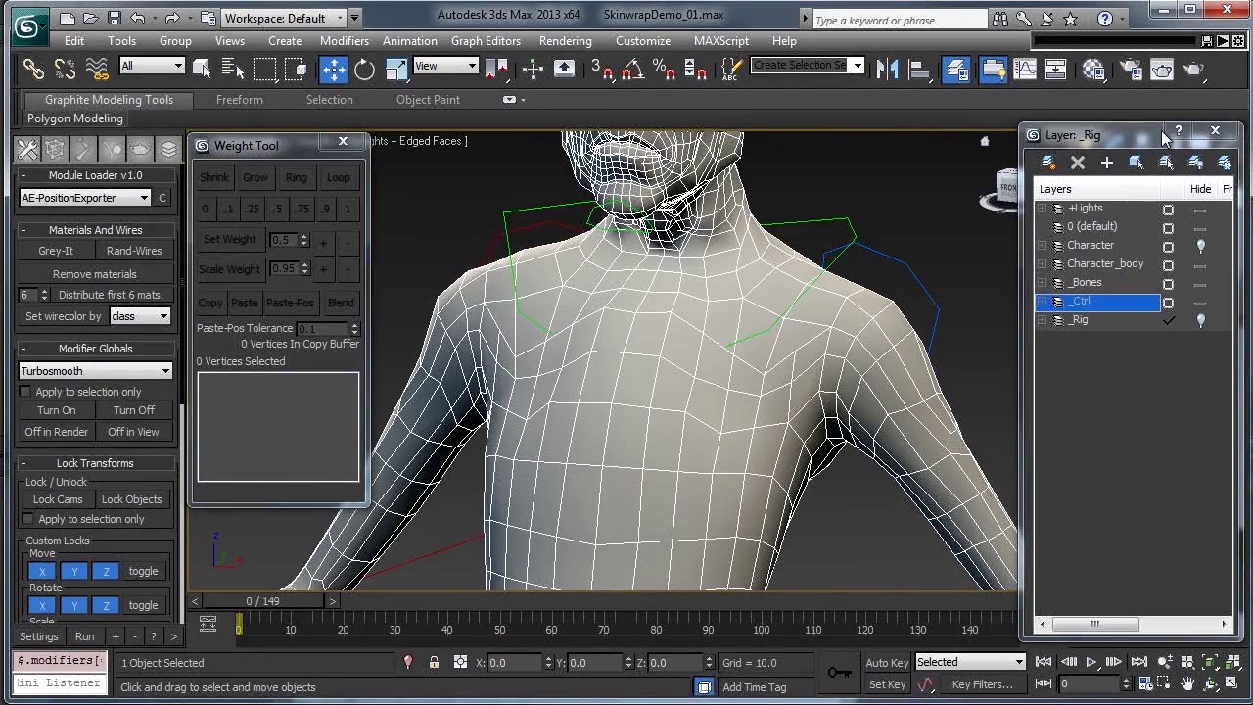
pyautogui.click(1214, 130)
# Reopen the body's Skin envelopes and select the chest bone Bone_Chain_4
pyautogui.click(1152, 241)
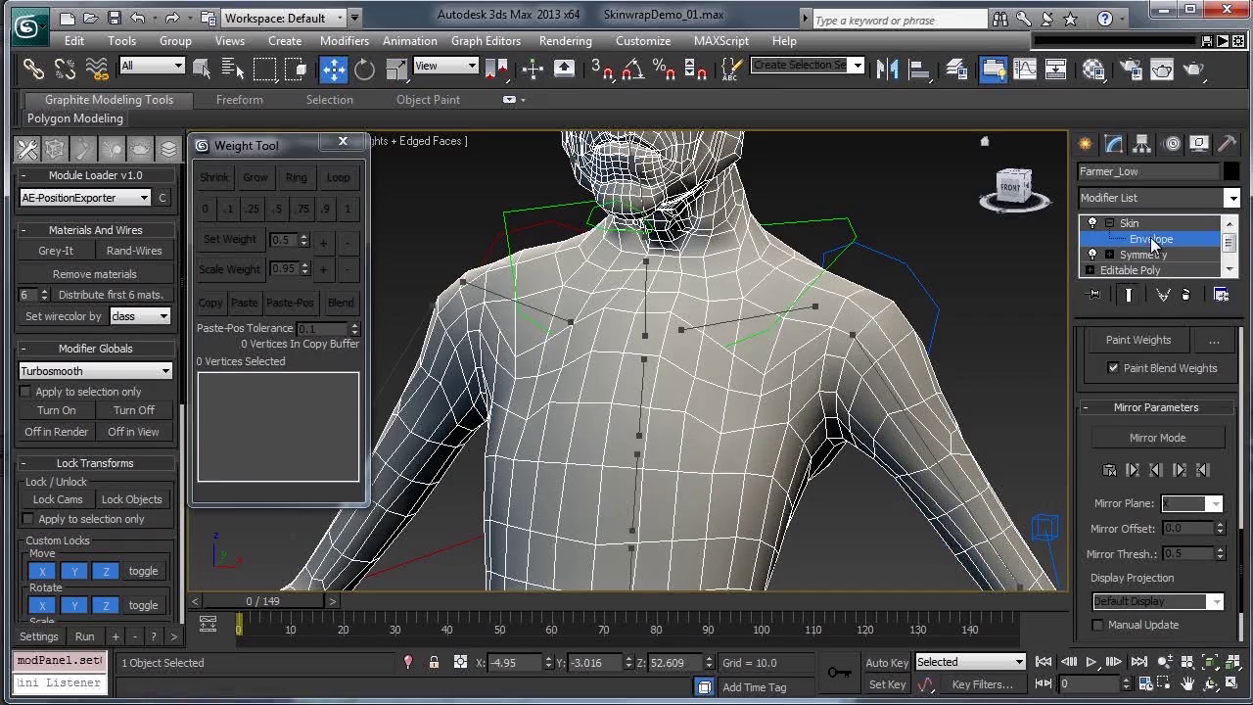
pyautogui.click(780, 313)
pyautogui.keyDown('alt'); pyautogui.moveTo(780, 360); pyautogui.dragTo(673, 360, button='middle'); pyautogui.keyUp('alt')
pyautogui.click(670, 360)
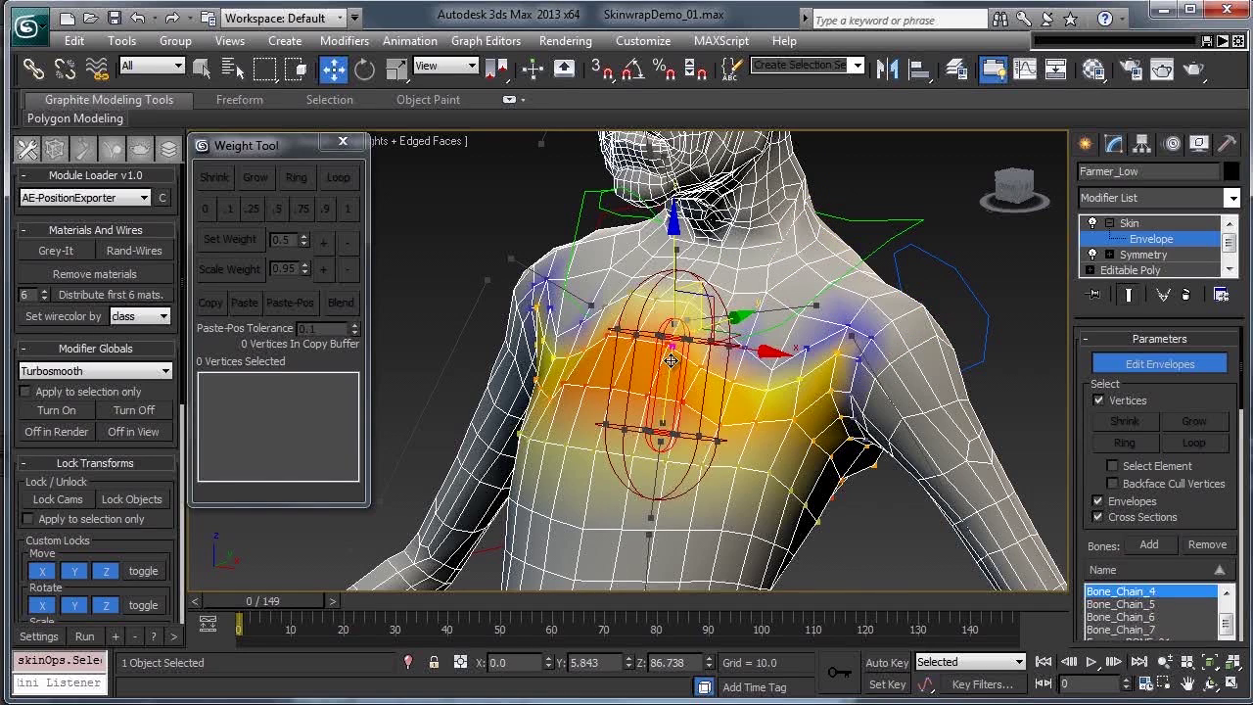
# Select a vertex on the character's left upper chest, grow the selection, and blend its weights
pyautogui.click(771, 368)
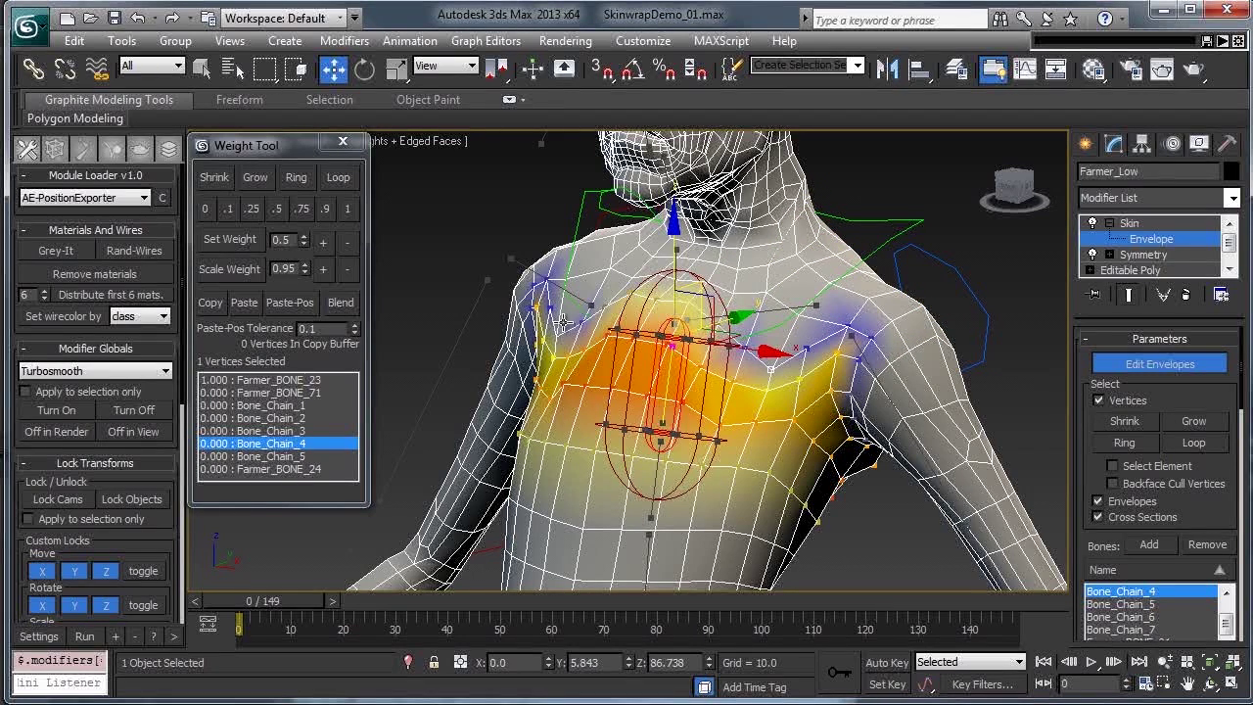
pyautogui.click(252, 176)
pyautogui.click(342, 303)
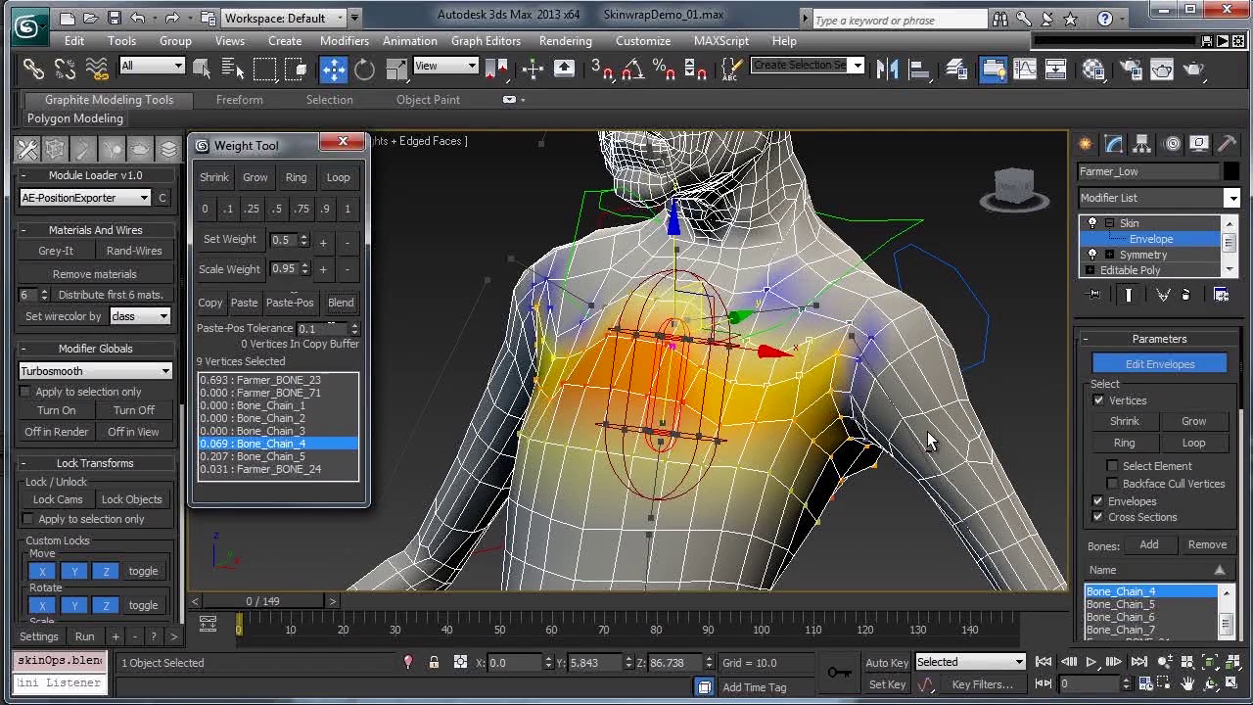
# Select four vertices on the character's left chest and repeatedly scale up their weight to Bone_Chain_4
pyautogui.keyDown('alt'); pyautogui.moveTo(927, 434); pyautogui.dragTo(847, 413, button='middle'); pyautogui.keyUp('alt')
pyautogui.scroll(3, 801, 424)
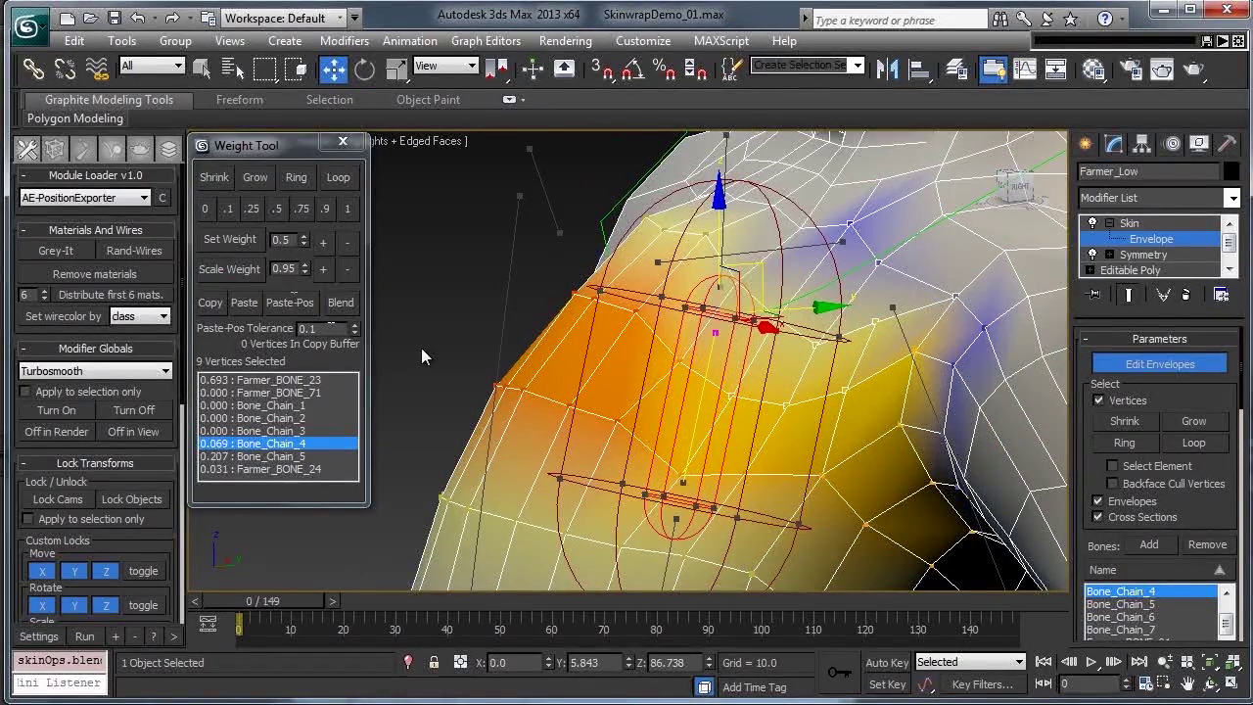
pyautogui.click(329, 268)
pyautogui.click(328, 268)
pyautogui.click(329, 268)
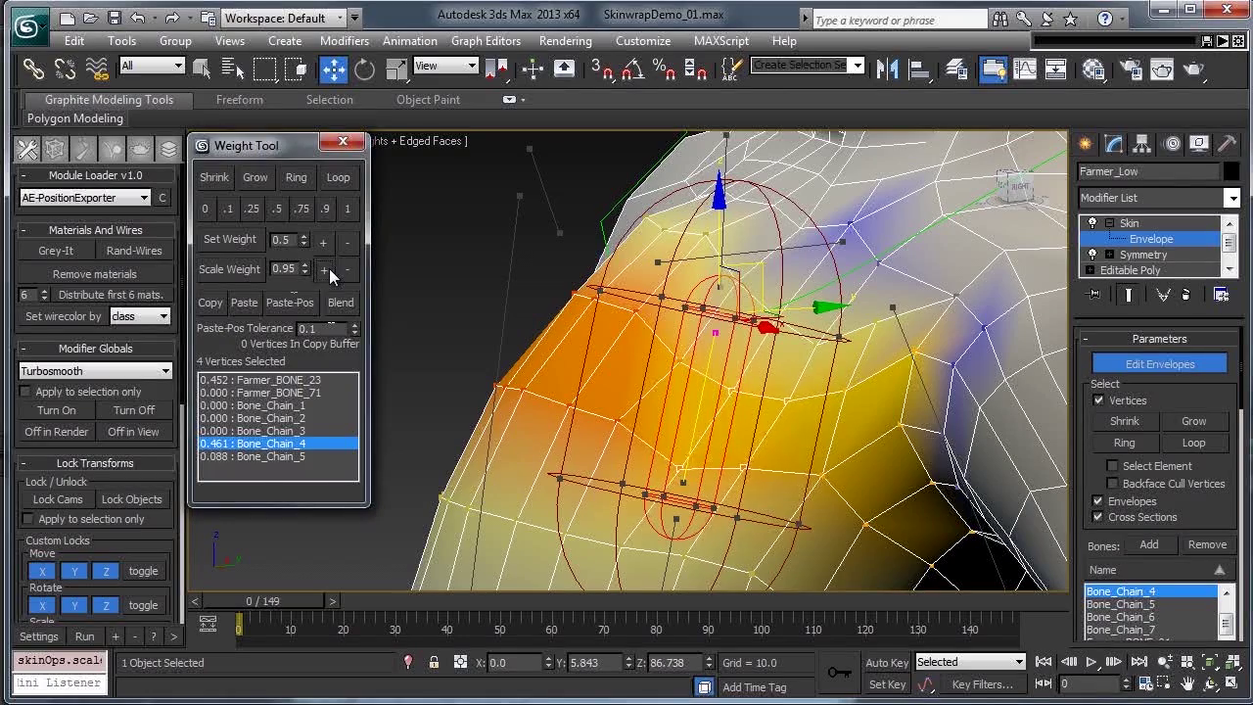
pyautogui.click(329, 268)
pyautogui.click(329, 268)
pyautogui.click(329, 268)
pyautogui.click(329, 269)
# Grow the chest vertex selection, blend its weights, and scale up its influence from Bone_Chain_4
pyautogui.click(259, 178)
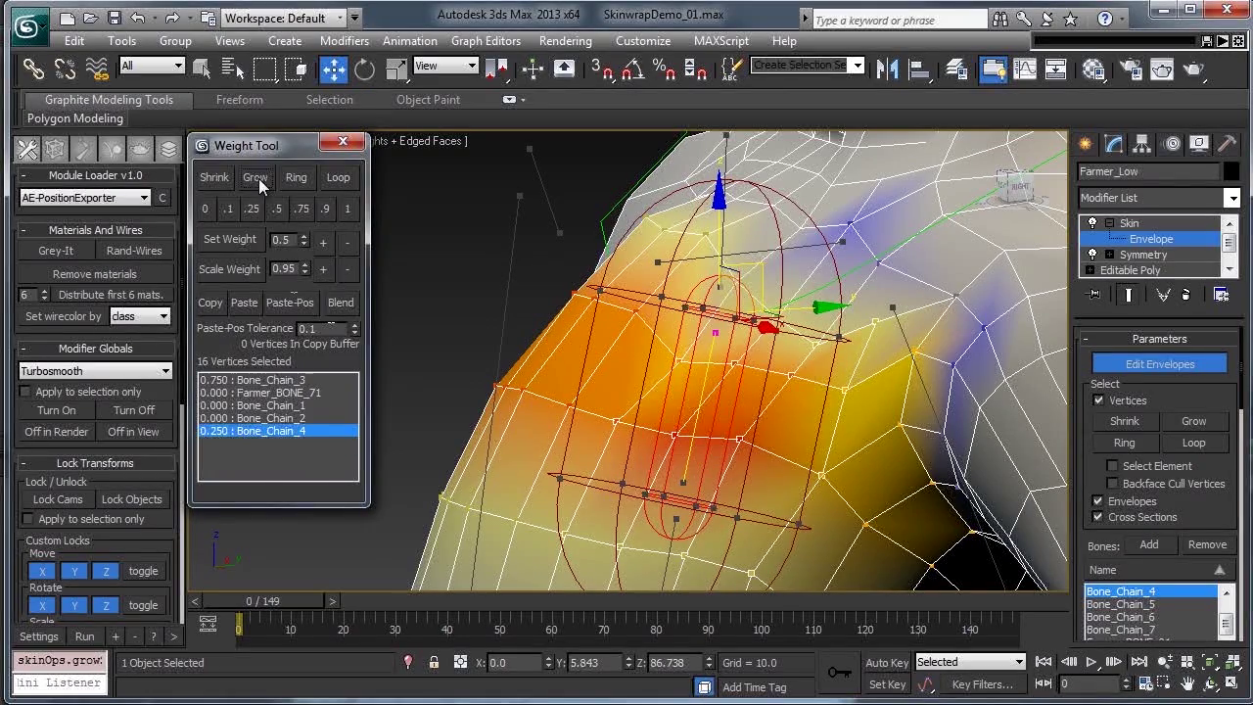
pyautogui.click(341, 302)
pyautogui.click(321, 268)
pyautogui.click(321, 268)
pyautogui.click(321, 269)
pyautogui.click(321, 268)
pyautogui.click(321, 268)
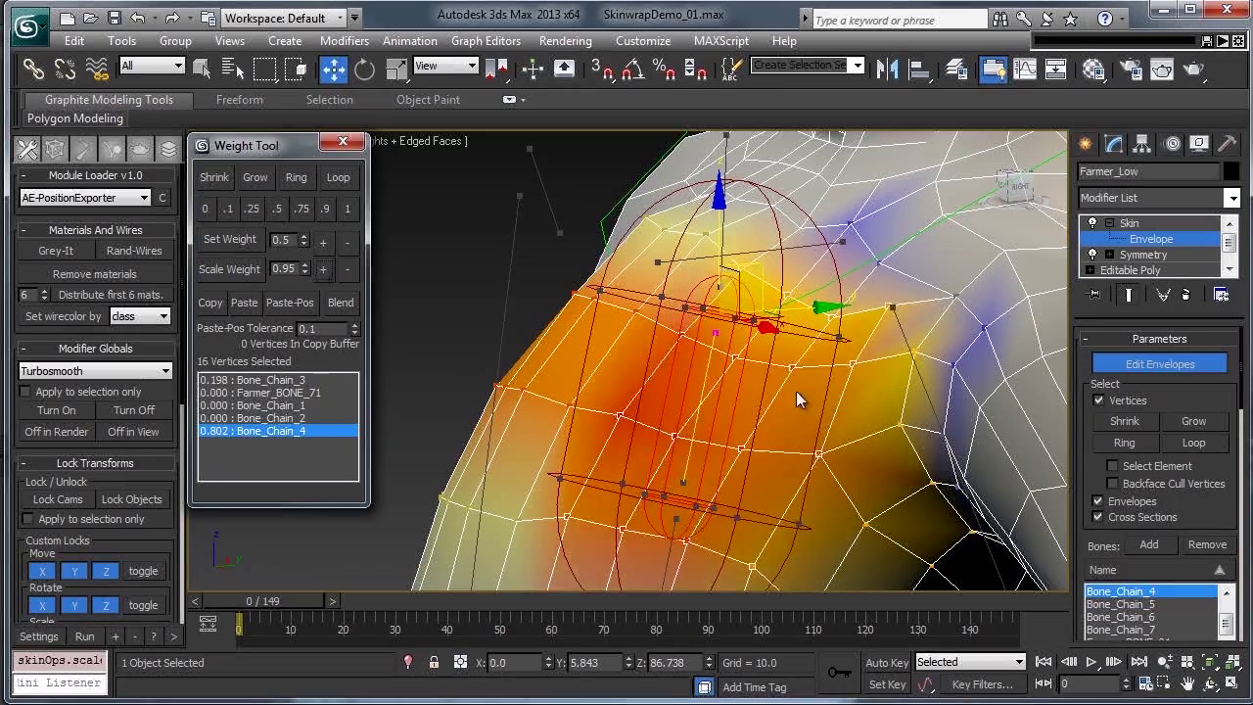
# Select all body vertices and mirror the corrected chest weights from the blue to the green vertices in Mirror Mode
pyautogui.scroll(-5, 865, 403)
pyautogui.moveTo(865, 404)
pyautogui.keyDown('alt'); pyautogui.mouseDown(button='middle')
pyautogui.moveTo(888, 314)
pyautogui.moveTo(898, 325)
pyautogui.mouseUp(button='middle'); pyautogui.keyUp('alt')
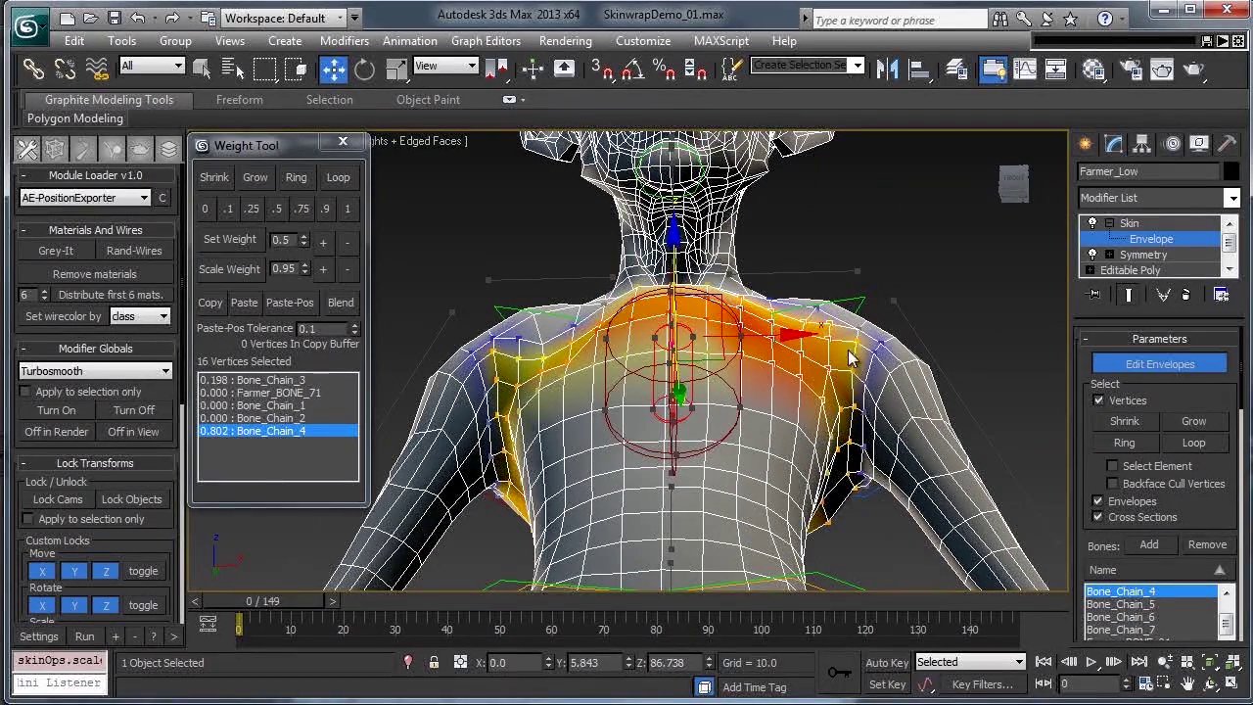
pyautogui.hotkey('ctrl', 'a')
pyautogui.scroll(-5, 1078, 431)
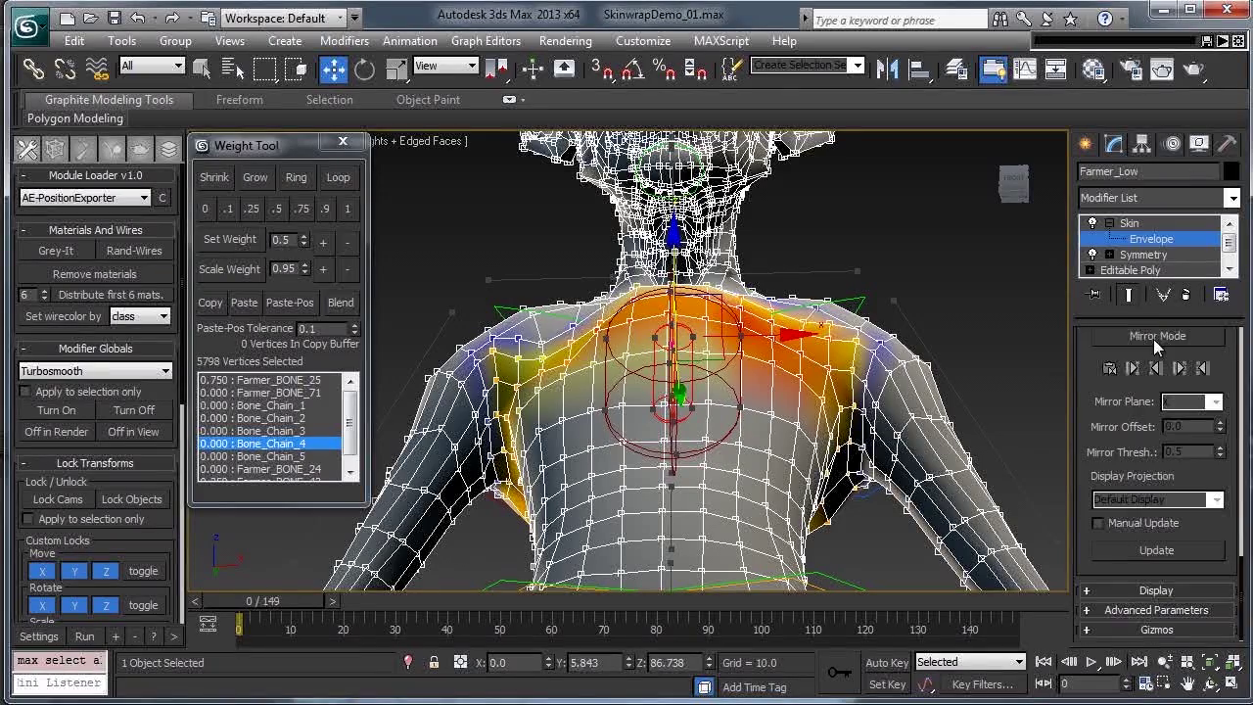
pyautogui.click(1158, 336)
pyautogui.click(1203, 369)
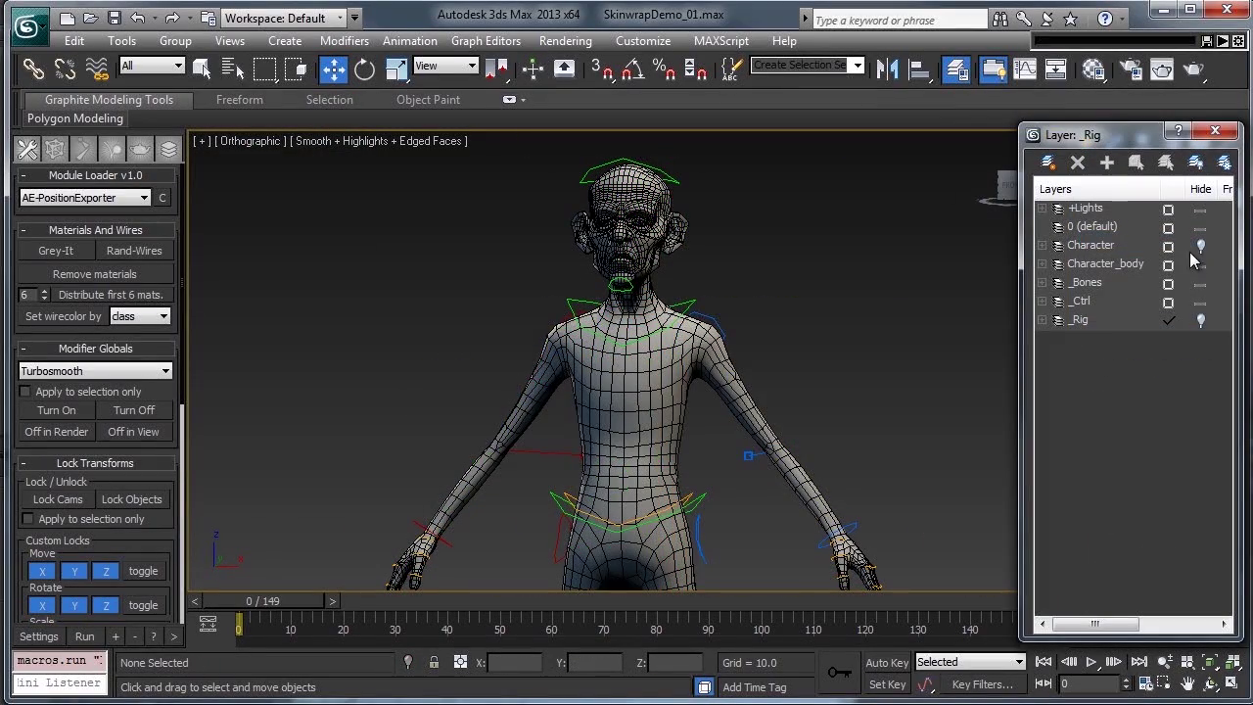
# Unhide the Character layer and select the farmer's shirt, moving the layer list clear of the modifier settings
pyautogui.click(1200, 246)
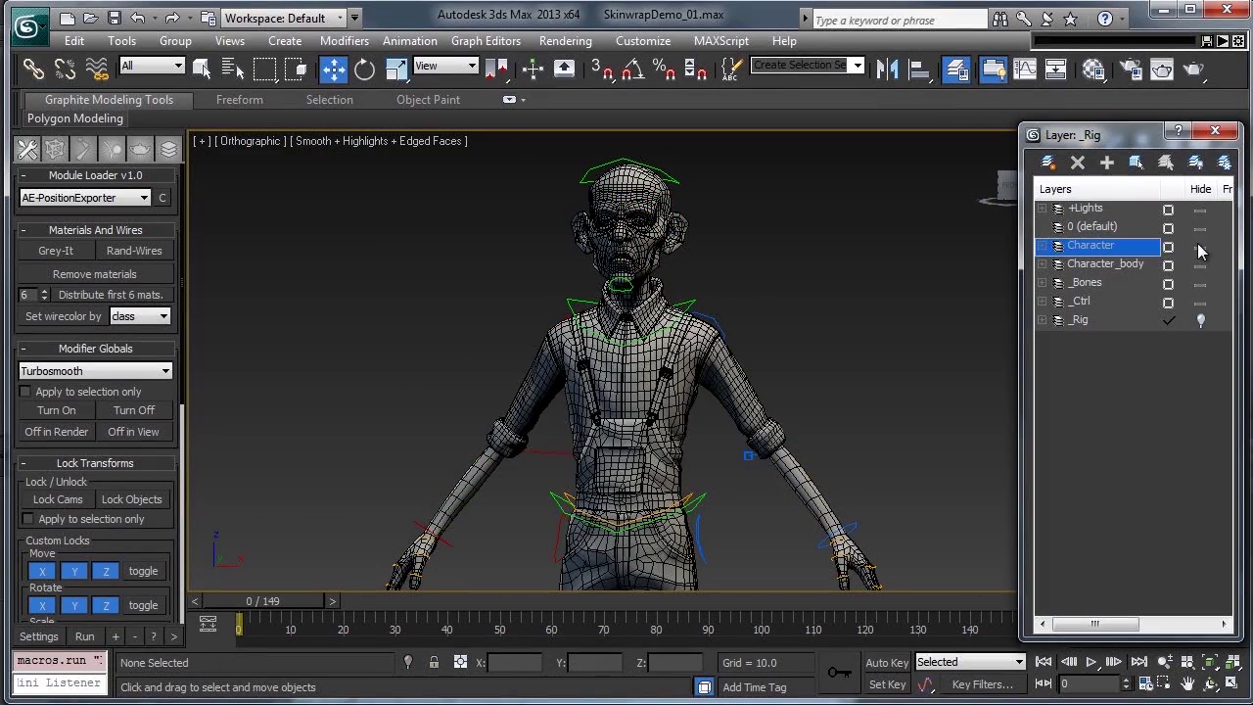
pyautogui.moveTo(808, 461); pyautogui.dragTo(821, 275, button='middle')
pyautogui.scroll(3, 822, 275)
pyautogui.click(686, 376)
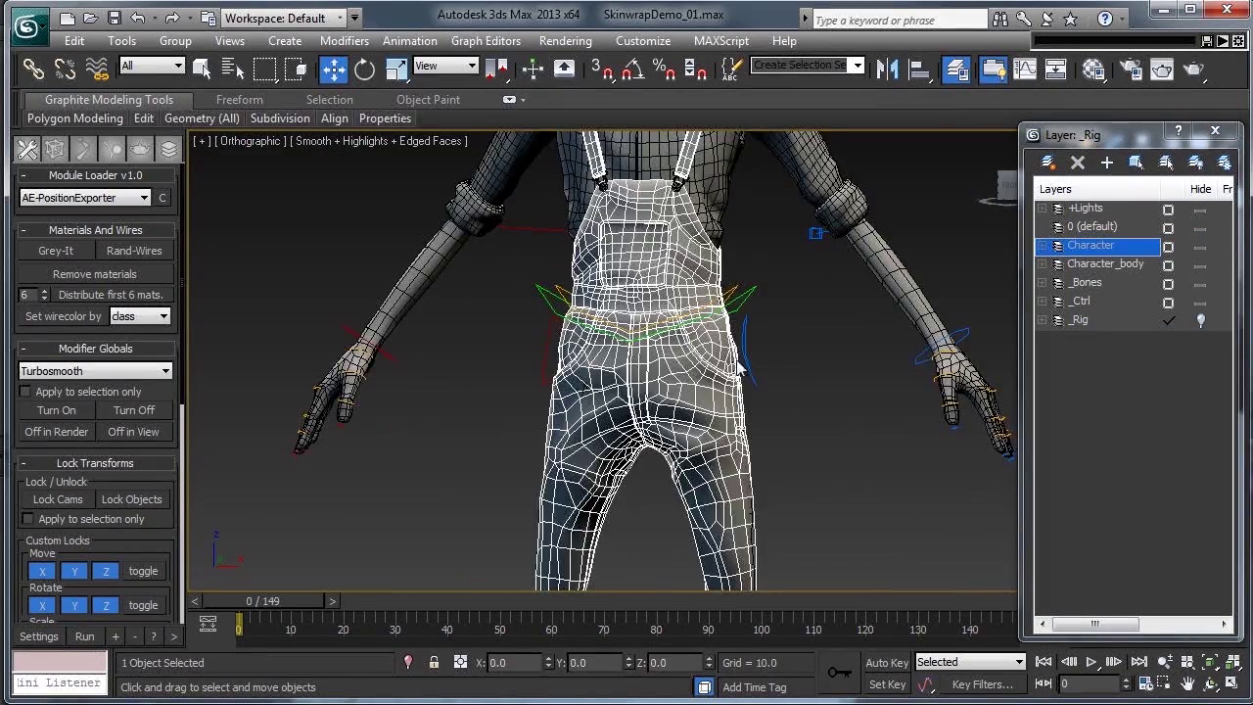
pyautogui.moveTo(741, 358); pyautogui.dragTo(774, 484, button='middle')
pyautogui.click(830, 355)
pyautogui.moveTo(754, 258); pyautogui.dragTo(728, 368, button='middle')
pyautogui.moveTo(1160, 128); pyautogui.dragTo(980, 134)
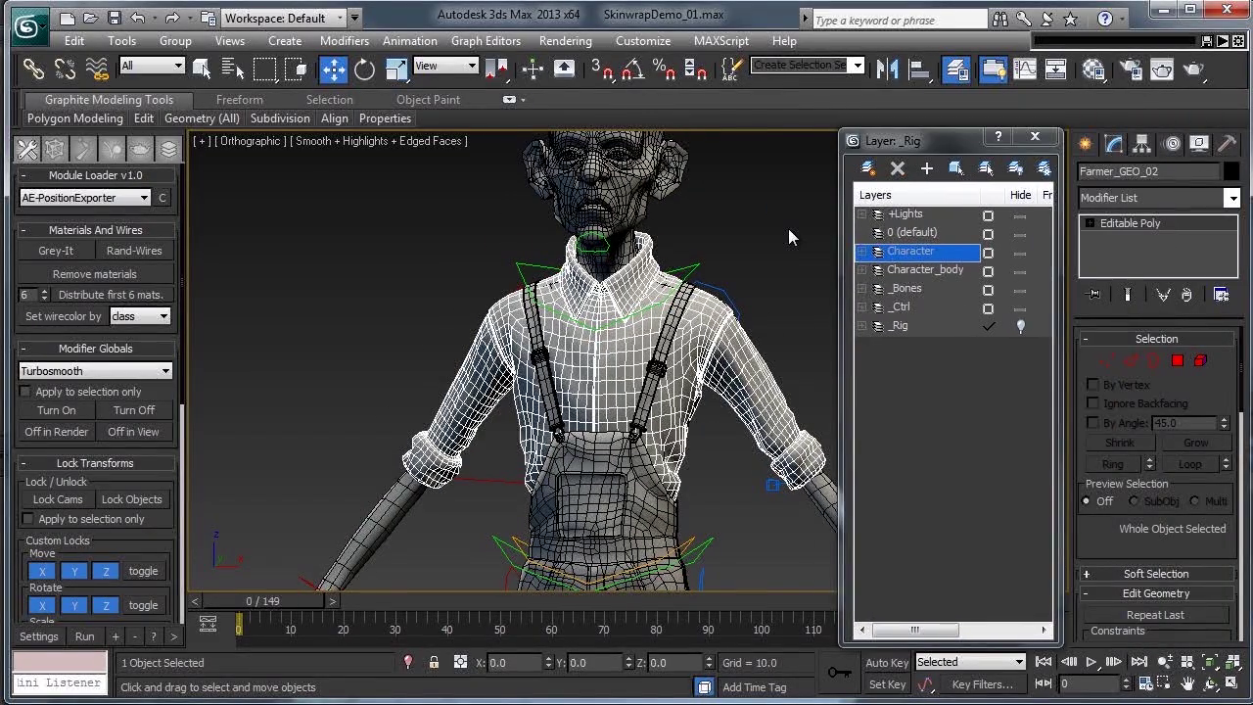
# Add a Skin Wrap modifier to the shirt and set its deformation engine to Face Deformation
pyautogui.press('Tab')
pyautogui.click(745, 251)
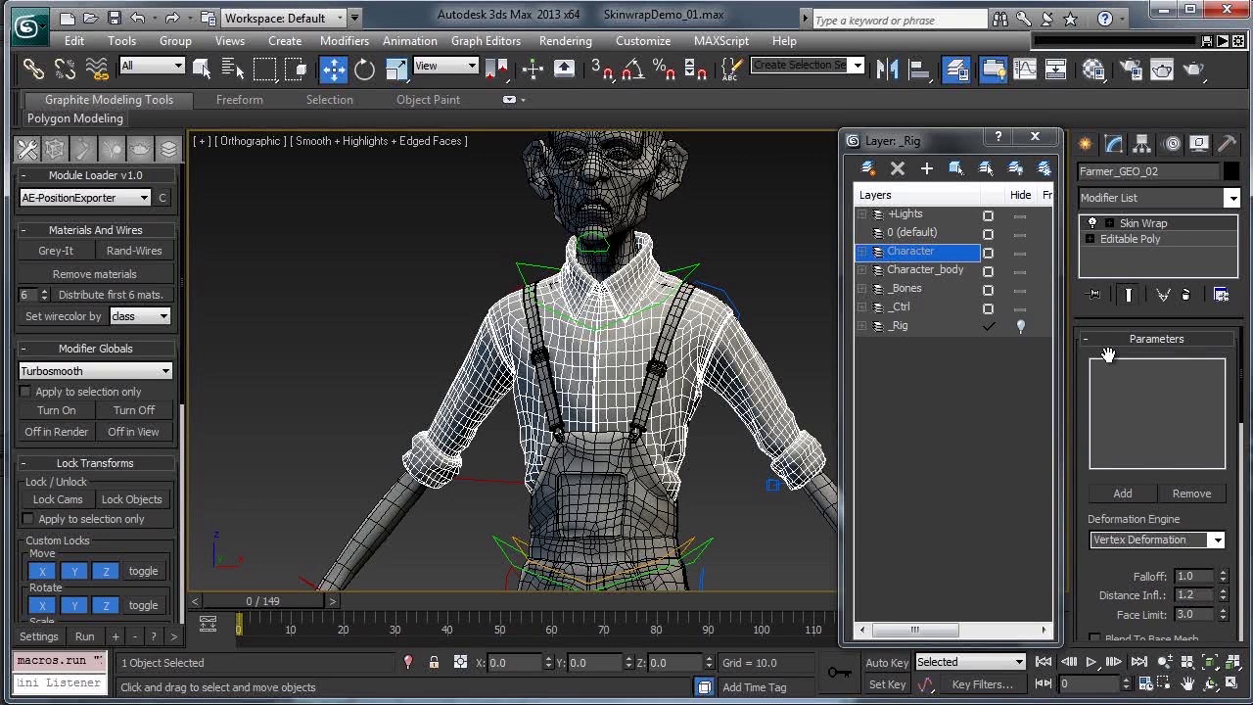
pyautogui.click(1196, 548)
pyautogui.click(1219, 544)
pyautogui.click(1145, 556)
pyautogui.scroll(-5, 1094, 568)
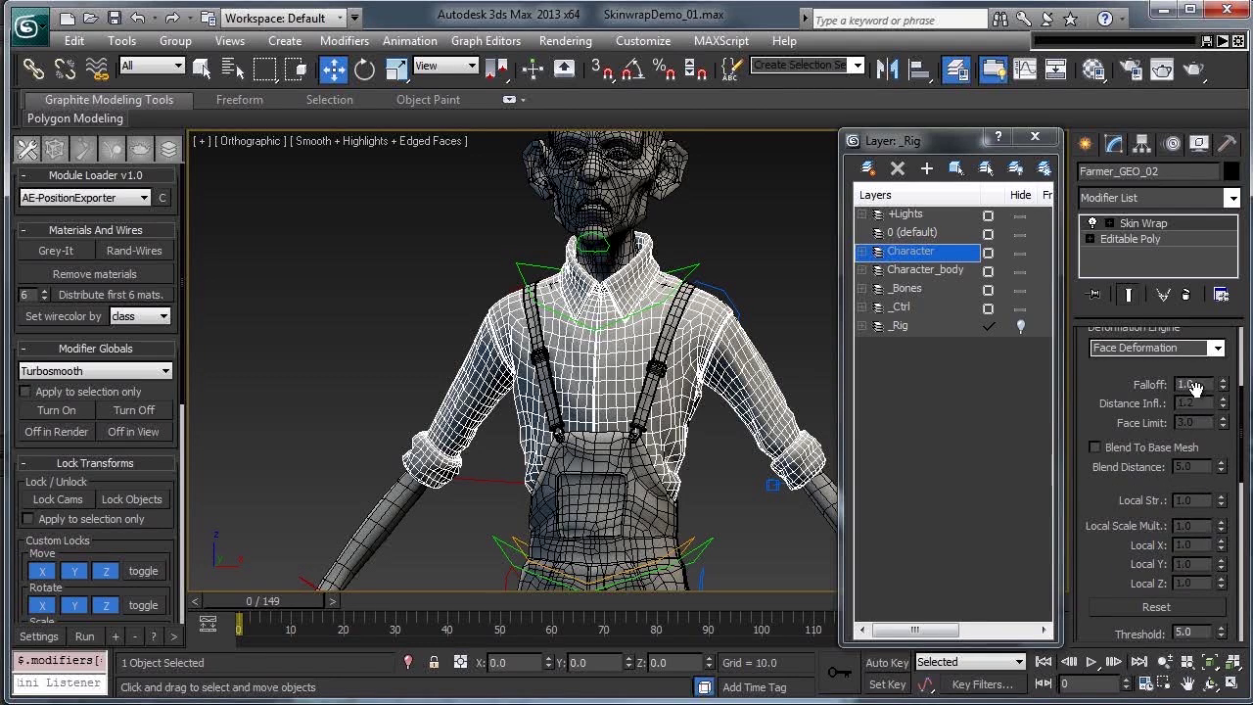
# Enable Weight All Points in the shirt's Skin Wrap and add the low-resolution body Farmer_Low as its control object
pyautogui.scroll(-5, 1119, 496)
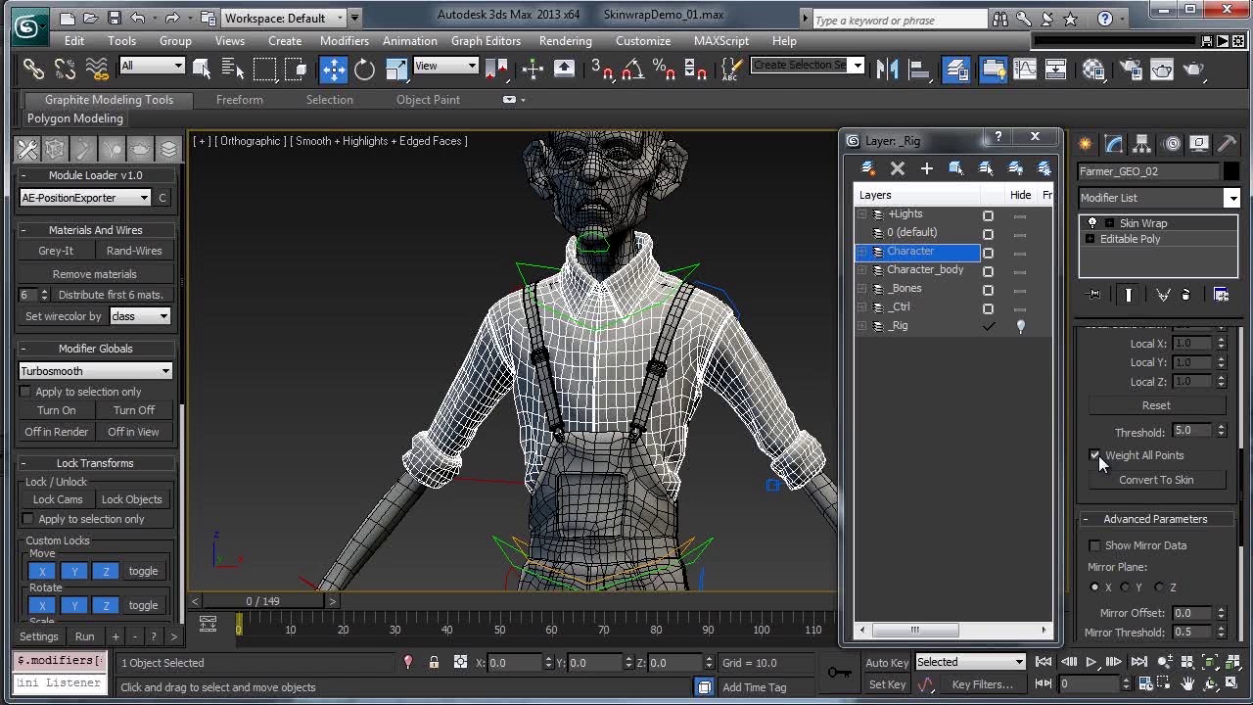
pyautogui.scroll(10, 1099, 456)
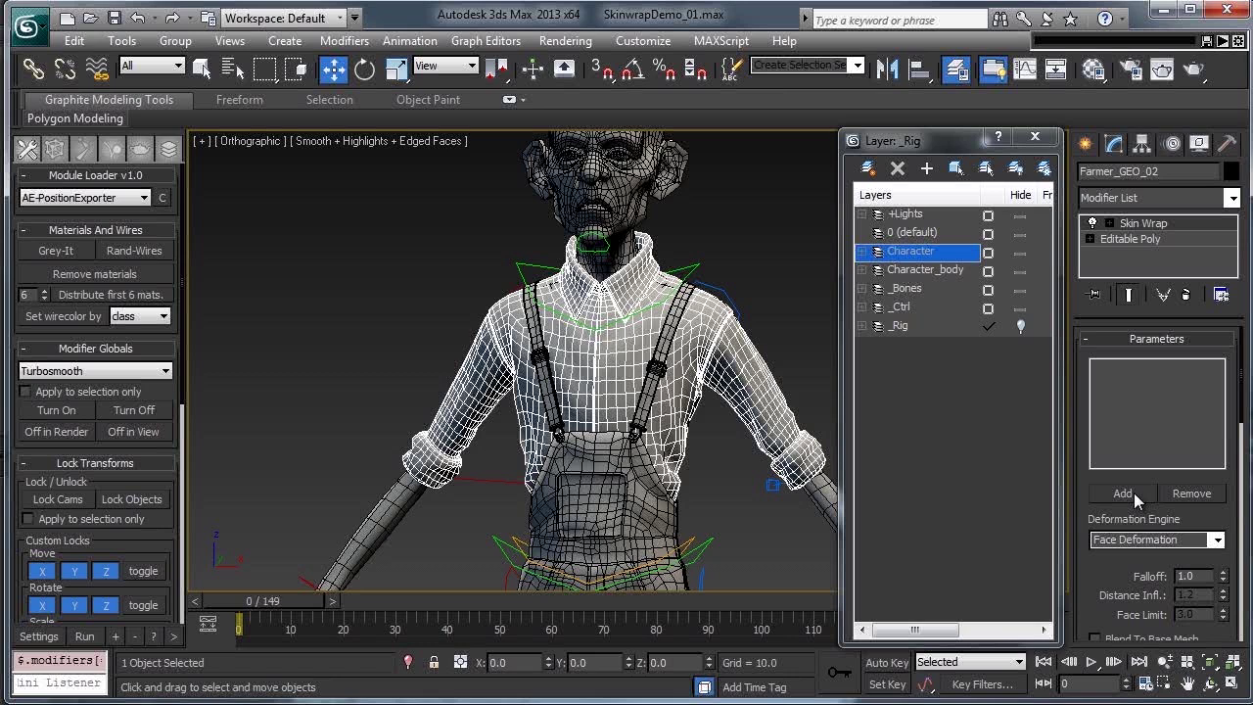
pyautogui.click(1134, 494)
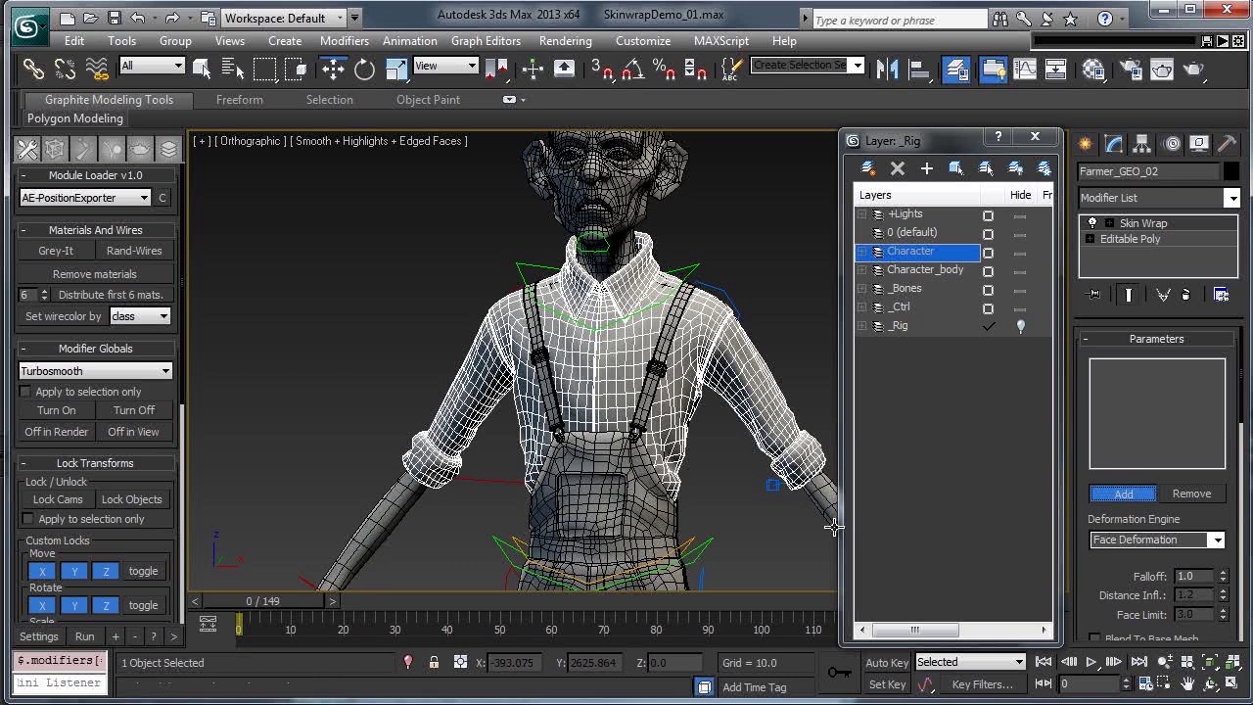
pyautogui.click(381, 516)
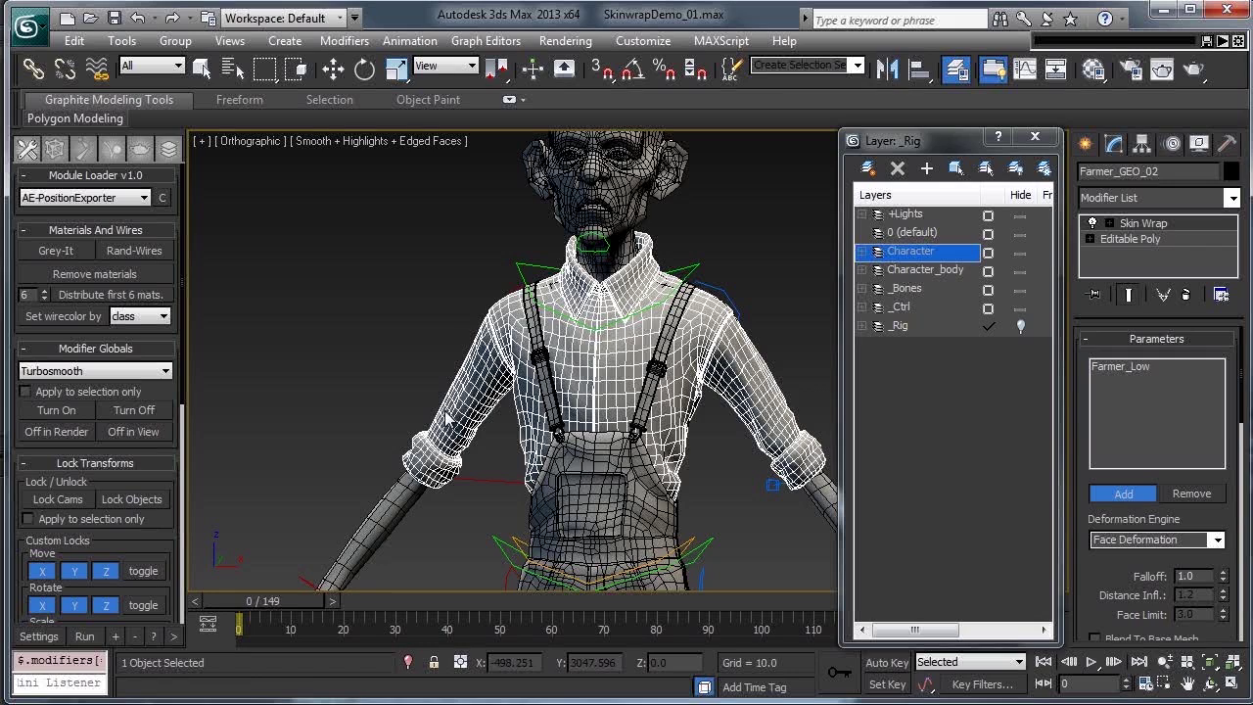
pyautogui.press('w')
# Try moving the torso control to test how the wrapped shirt deforms, and undo the move
pyautogui.click(748, 240)
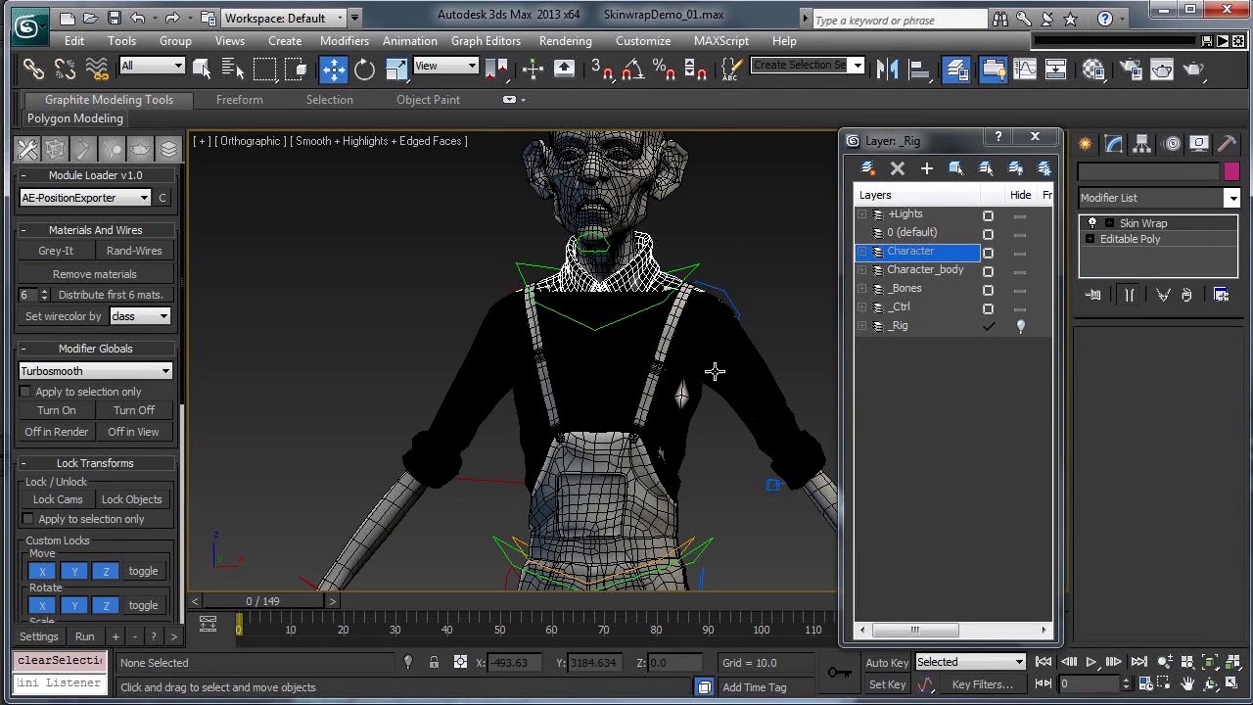
pyautogui.click(689, 269)
pyautogui.moveTo(660, 228); pyautogui.dragTo(700, 278)
pyautogui.hotkey('ctrl', 'z')
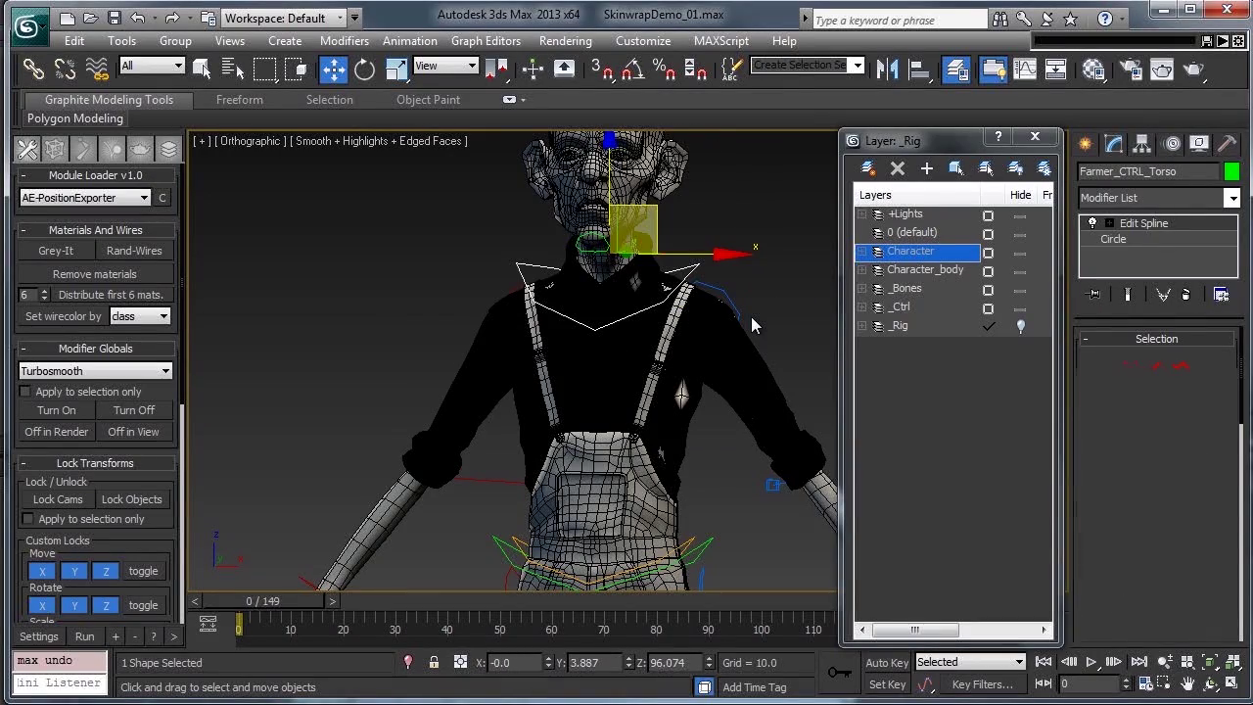
# Reselect the shirt, convert its Skin Wrap to a Skin modifier, and close the layer list
pyautogui.click(742, 328)
pyautogui.moveTo(1078, 565); pyautogui.dragTo(1110, 321)
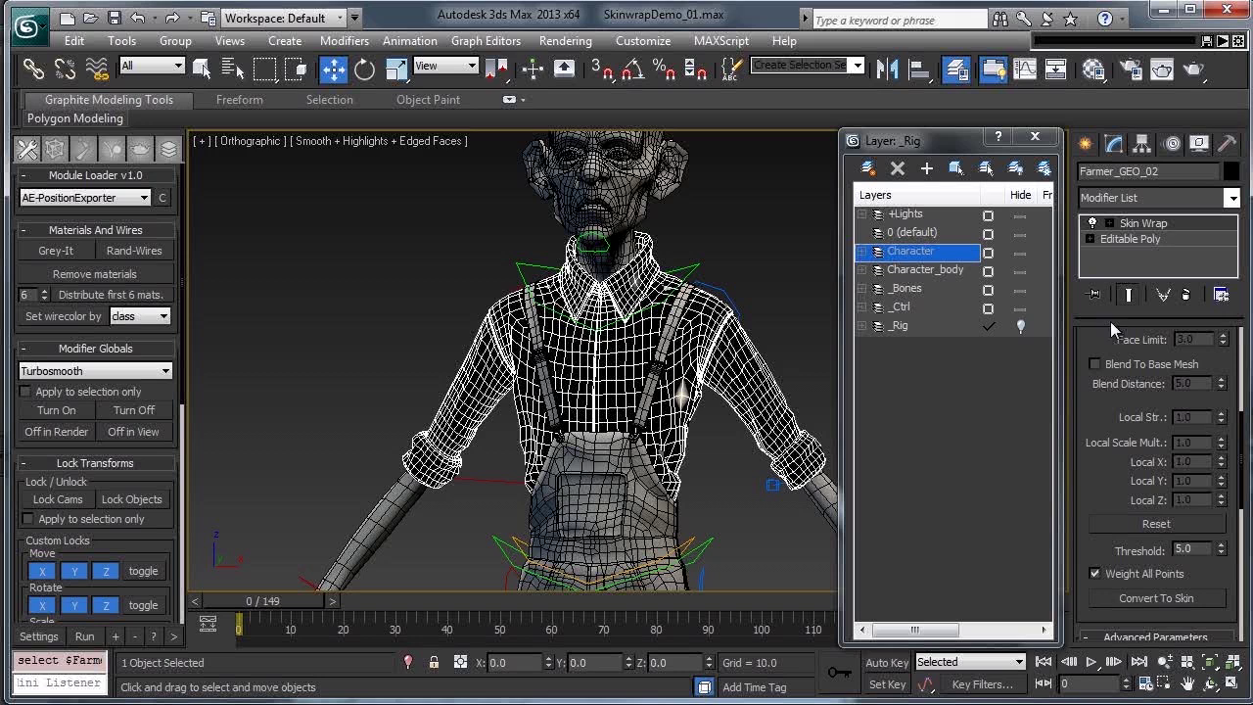
pyautogui.click(1212, 601)
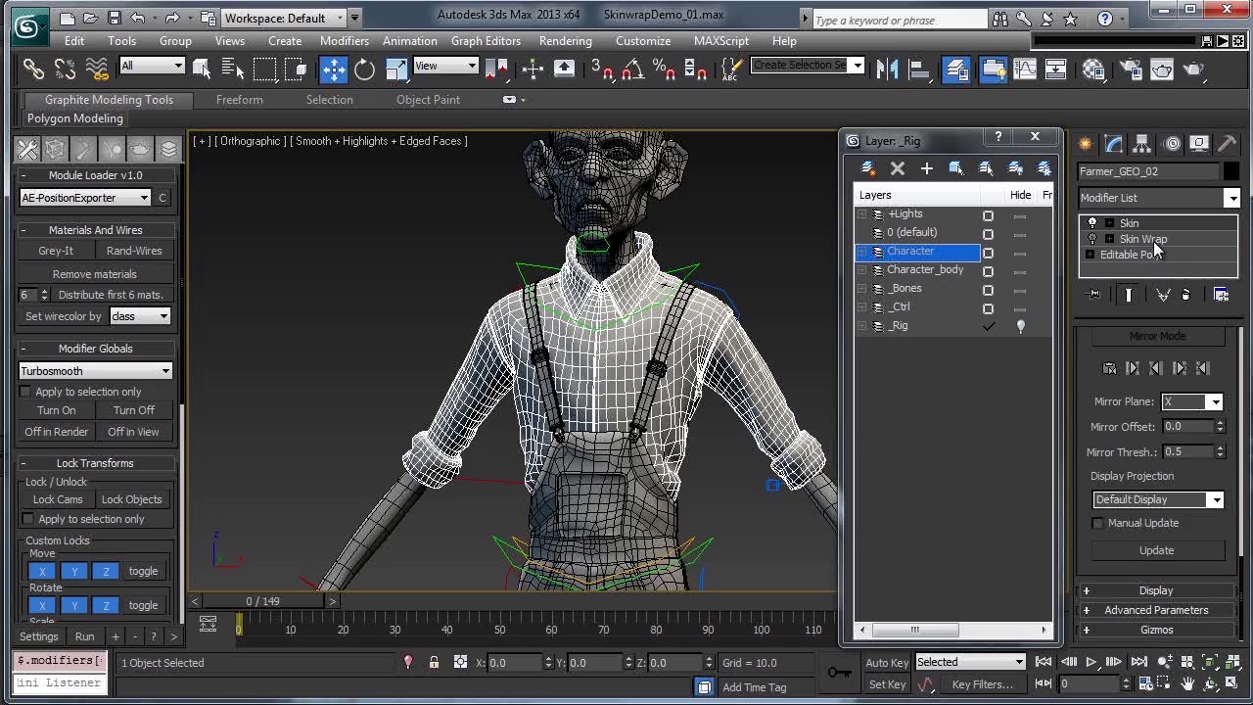
pyautogui.click(1035, 136)
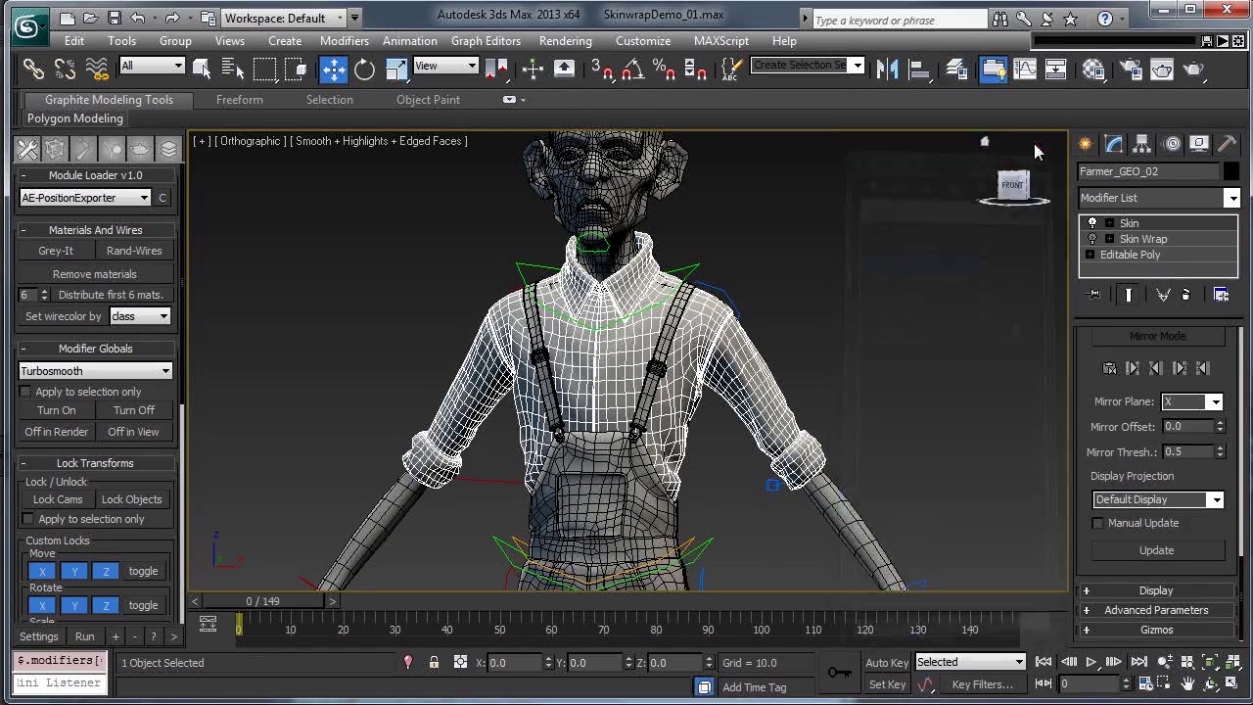
# Try moving the torso control to test the shirt's converted skin, and inspect the shading across the chest
pyautogui.keyDown('alt'); pyautogui.moveTo(940, 382); pyautogui.dragTo(738, 442, button='middle'); pyautogui.keyUp('alt')
pyautogui.click(654, 306)
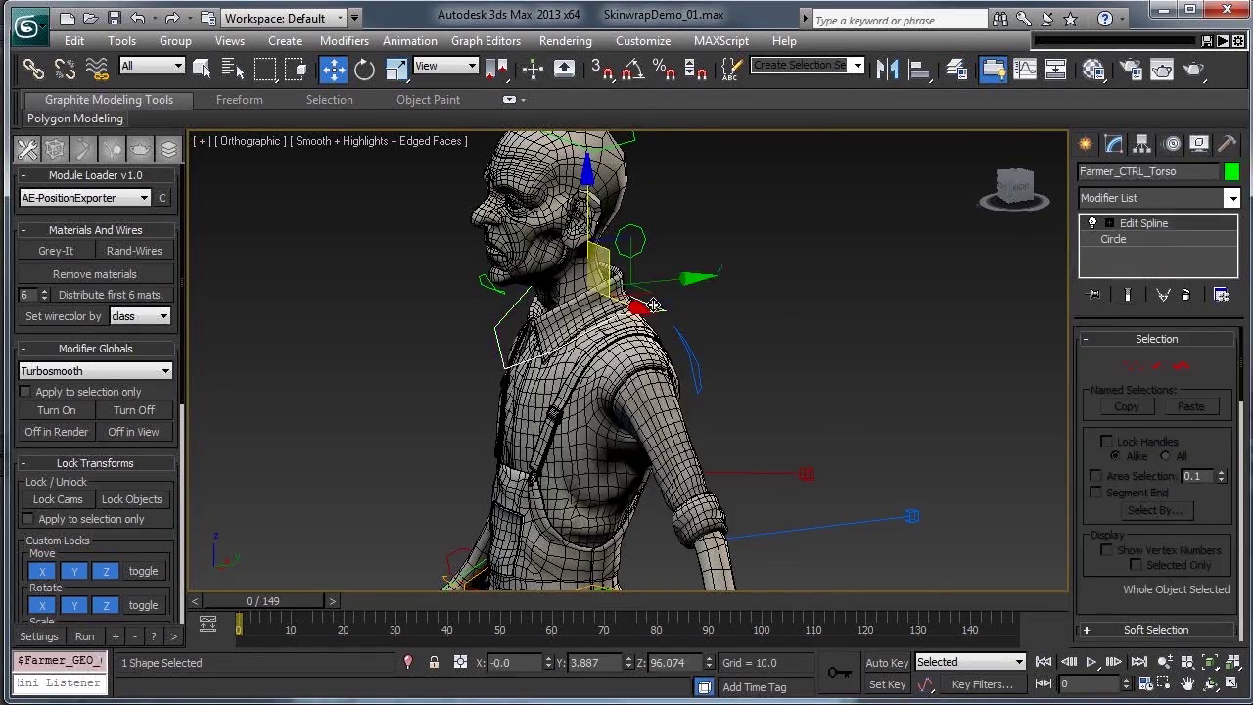
pyautogui.moveTo(606, 268); pyautogui.dragTo(496, 291)
pyautogui.moveTo(582, 323); pyautogui.dragTo(582, 284)
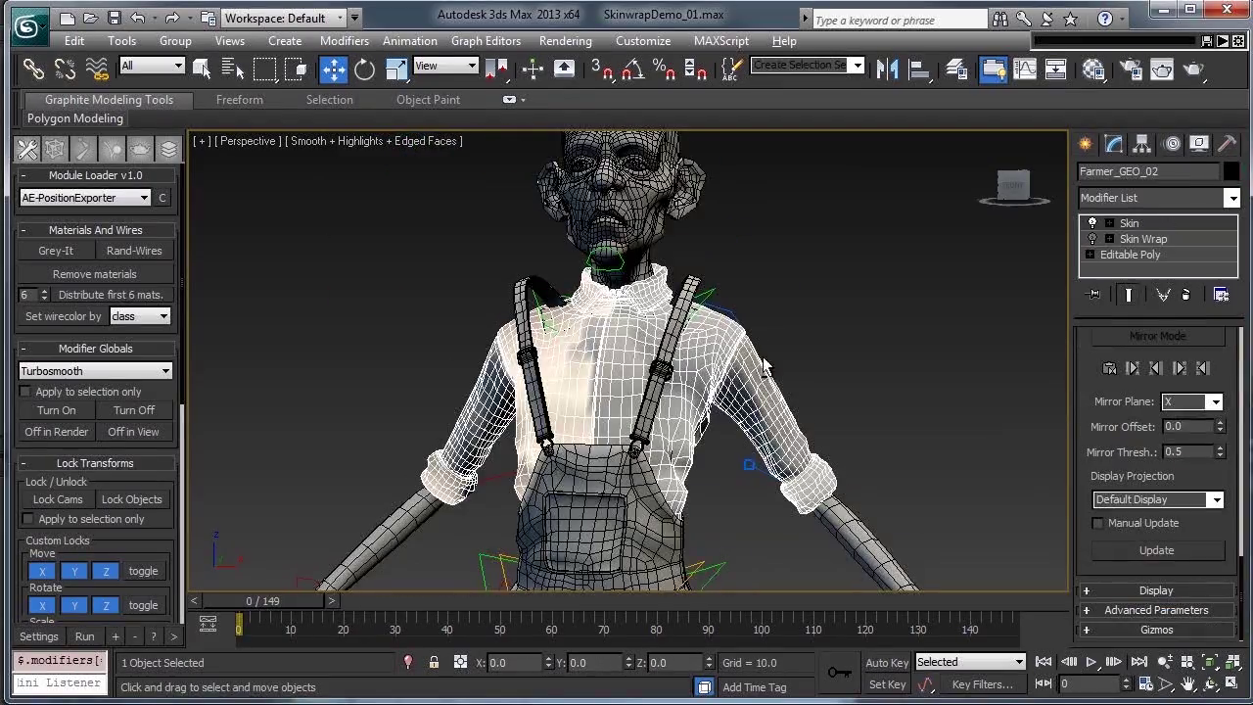
pyautogui.moveTo(739, 358)
pyautogui.keyDown('alt'); pyautogui.mouseDown(button='middle')
pyautogui.moveTo(661, 343)
pyautogui.moveTo(358, 372)
pyautogui.moveTo(891, 372)
pyautogui.moveTo(746, 373)
pyautogui.mouseUp(button='middle'); pyautogui.keyUp('alt')
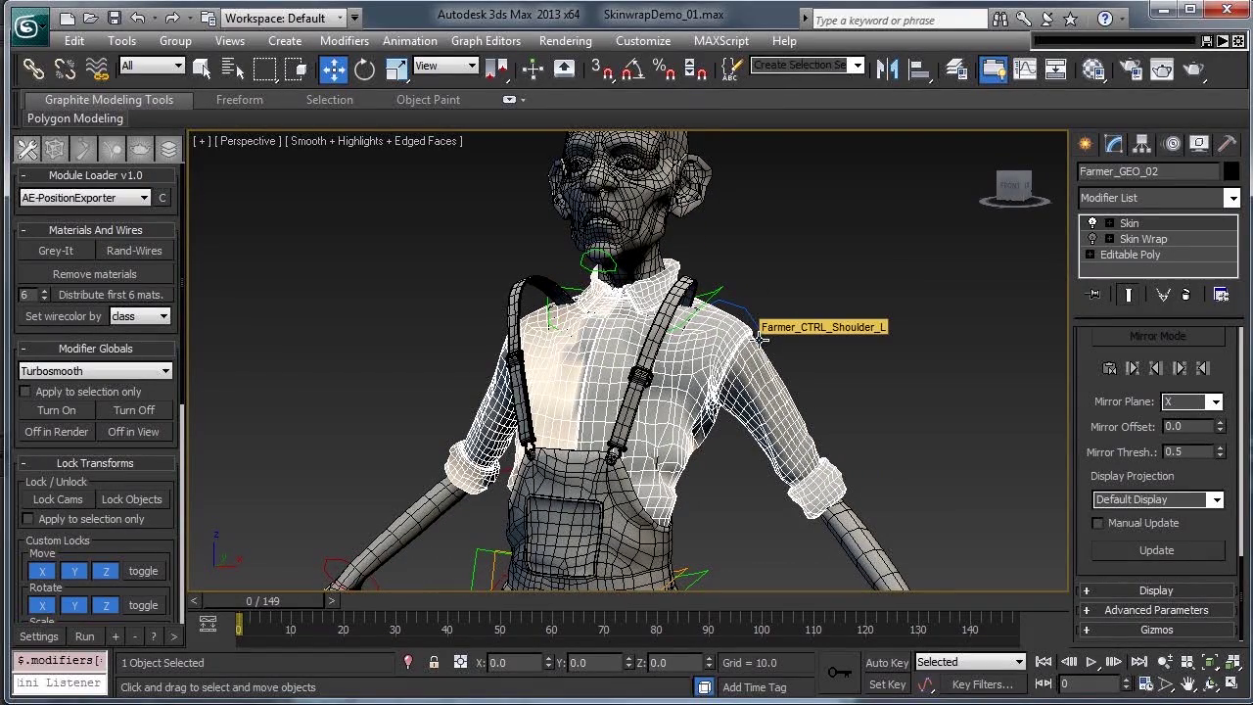
# Add an Edit Normals modifier beneath the shirt's Skin modifier and unify the shirt's normals
pyautogui.press('Tab')
pyautogui.write('ed')
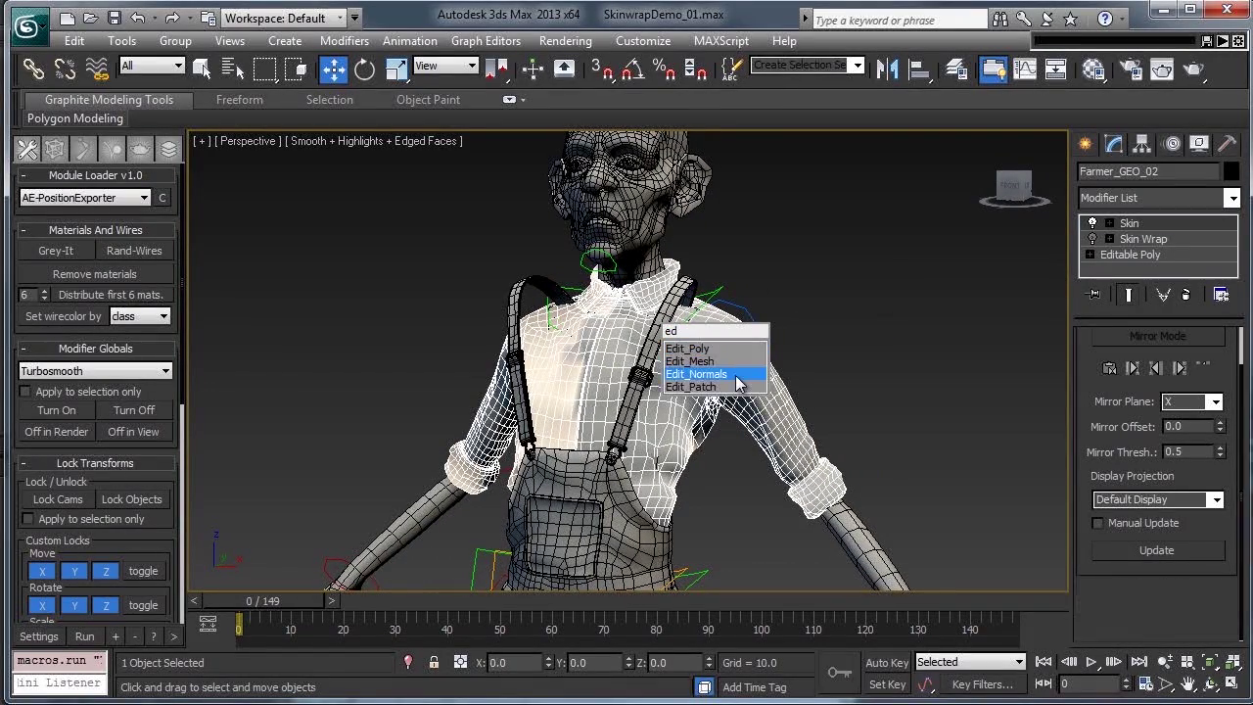
pyautogui.click(736, 375)
pyautogui.moveTo(1175, 250); pyautogui.dragTo(1175, 251)
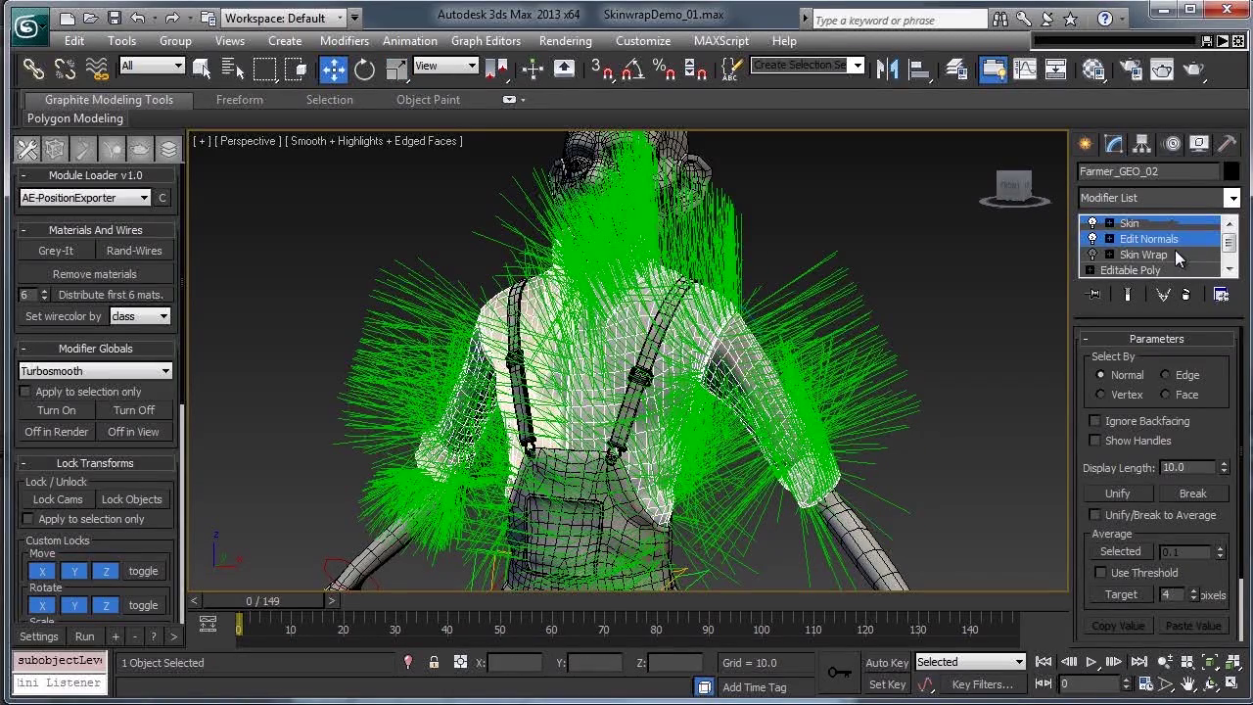
pyautogui.click(1116, 496)
pyautogui.click(1134, 225)
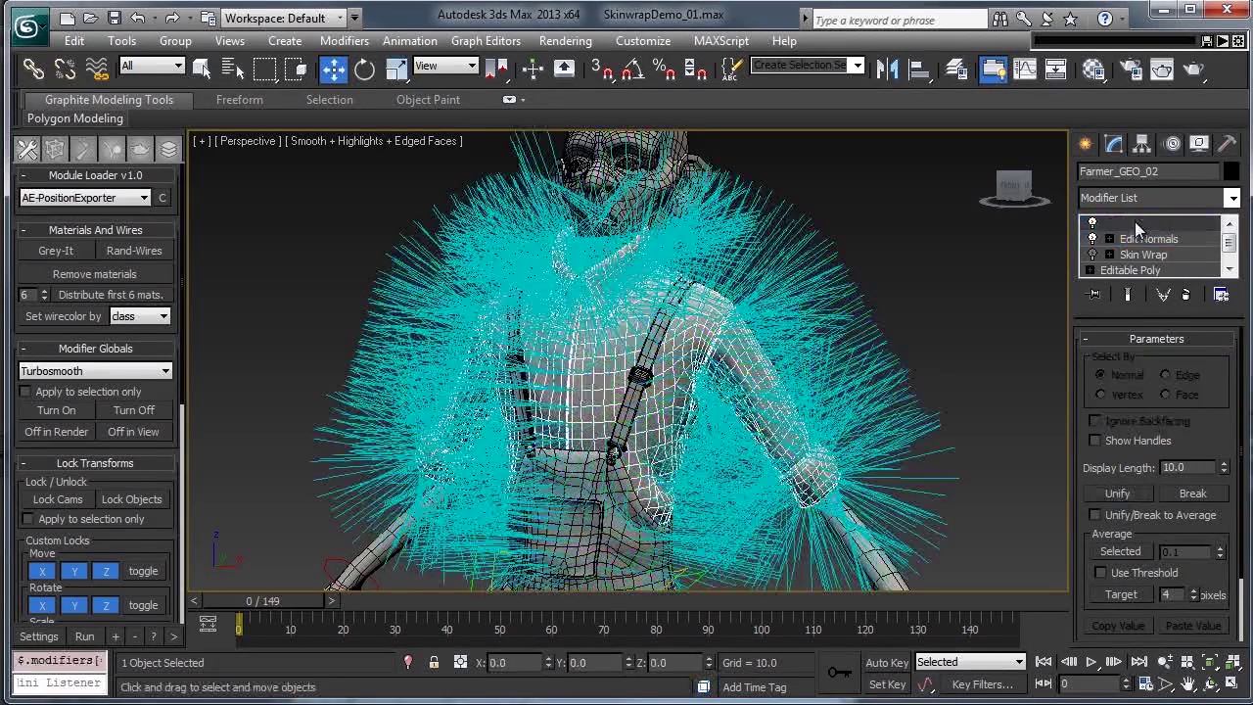
# Test the shirt's shading and deformation by shifting the torso control again, and undo the pose
pyautogui.click(898, 294)
pyautogui.click(720, 294)
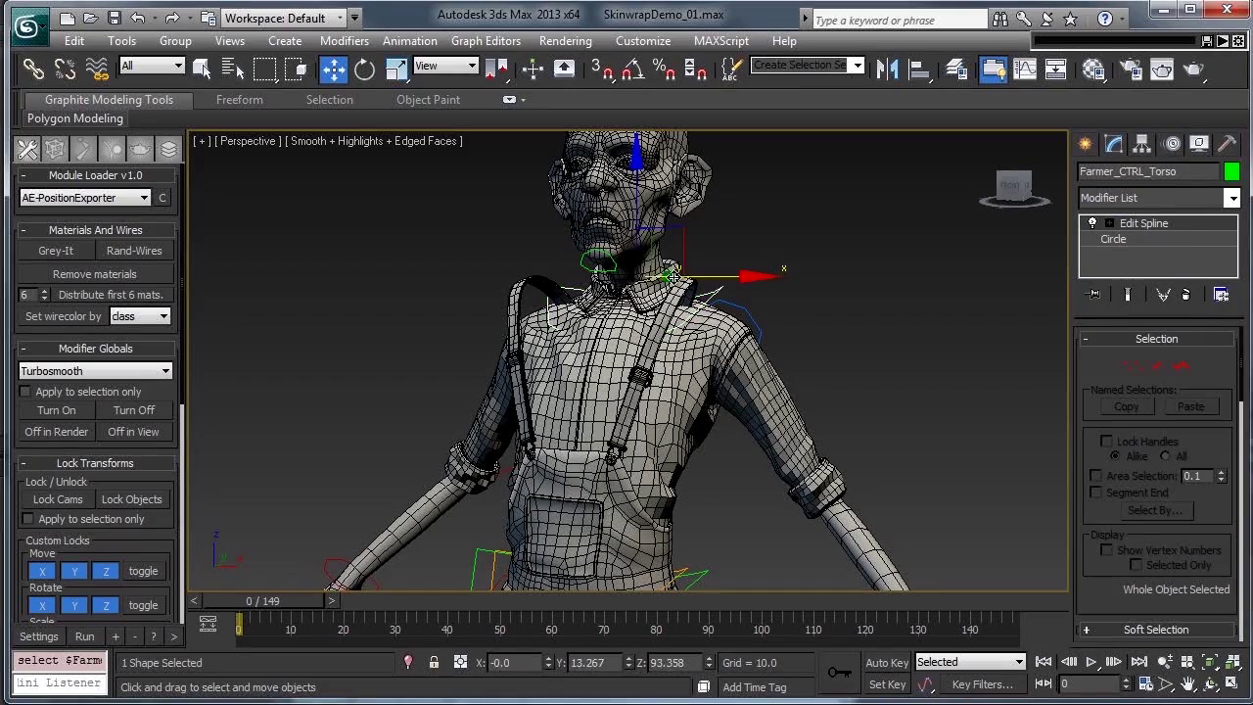
pyautogui.moveTo(726, 283)
pyautogui.mouseDown()
pyautogui.moveTo(587, 220)
pyautogui.moveTo(654, 296)
pyautogui.moveTo(736, 286)
pyautogui.mouseUp()
pyautogui.keyDown('alt'); pyautogui.moveTo(768, 294); pyautogui.dragTo(728, 335, button='middle'); pyautogui.keyUp('alt')
pyautogui.keyDown('alt'); pyautogui.rightClick(727, 336); pyautogui.keyUp('alt')
pyautogui.click(682, 411)
pyautogui.keyDown('alt'); pyautogui.moveTo(679, 414); pyautogui.dragTo(746, 345, button='middle'); pyautogui.keyUp('alt')
pyautogui.hotkey('ctrl', 'z')
pyautogui.scroll(-3, 747, 345)
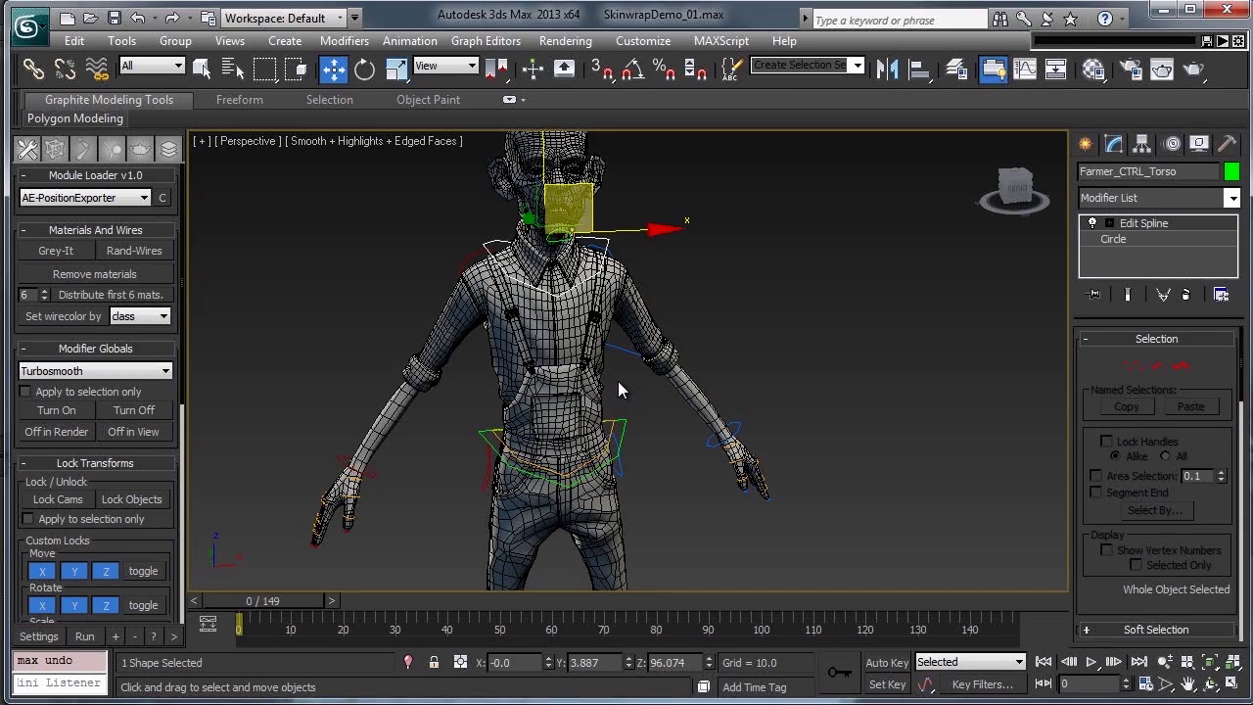
# Give the overalls a Skin Wrap driven by the low-resolution body, with Weight All Points on, and convert it to Skin
pyautogui.click(592, 391)
pyautogui.scroll(3, 1122, 430)
pyautogui.click(1124, 494)
pyautogui.click(693, 389)
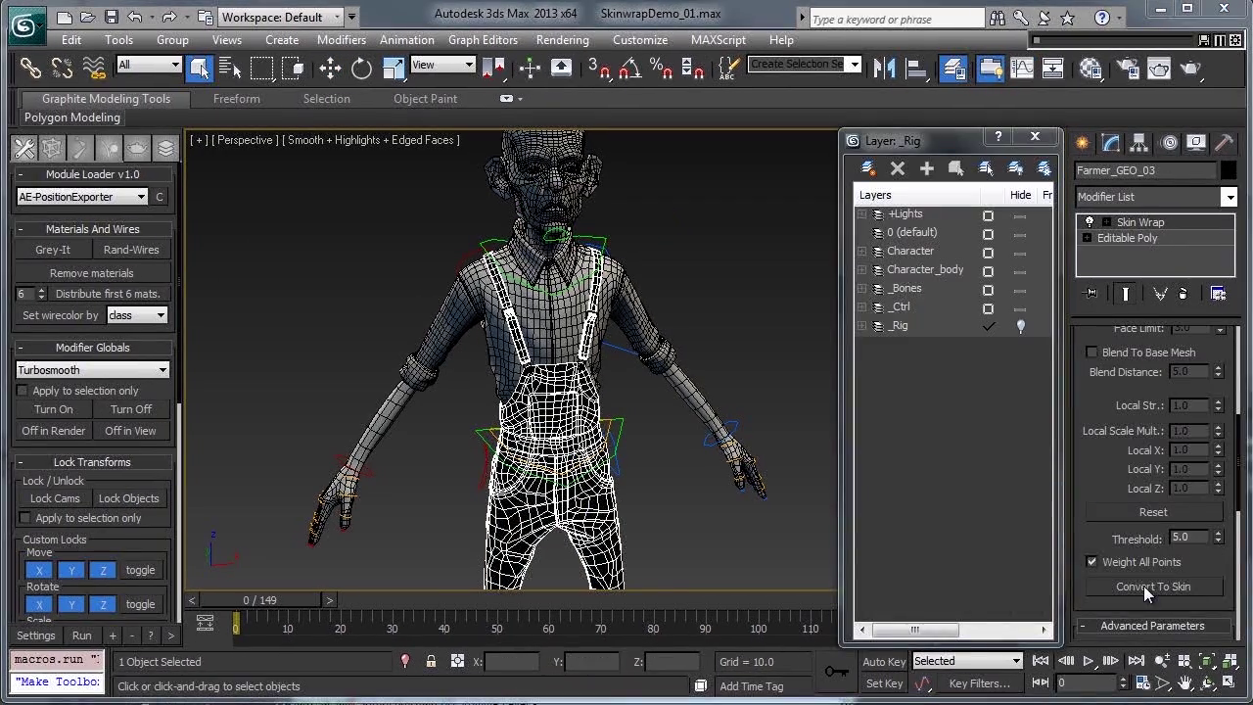
pyautogui.click(1144, 586)
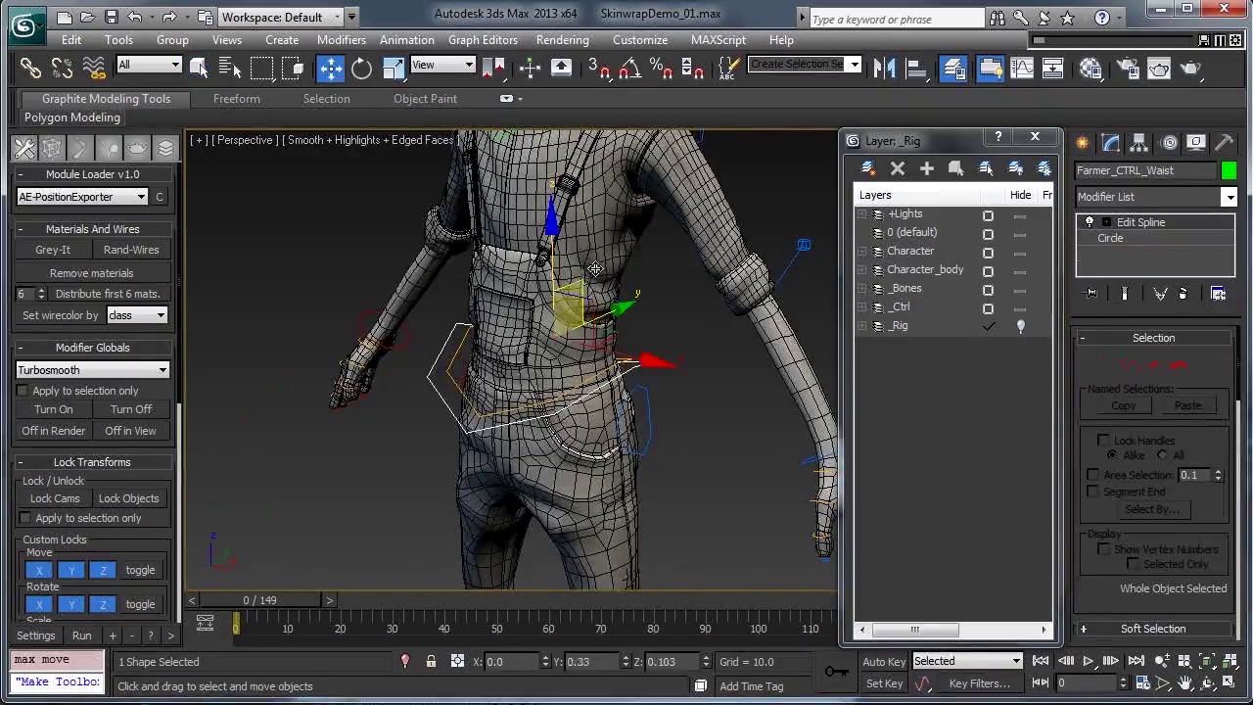
# Move the waist control to test the overalls, and add an Edit Normals modifier beneath their Skin to unify the normals
pyautogui.moveTo(574, 372); pyautogui.dragTo(702, 362)
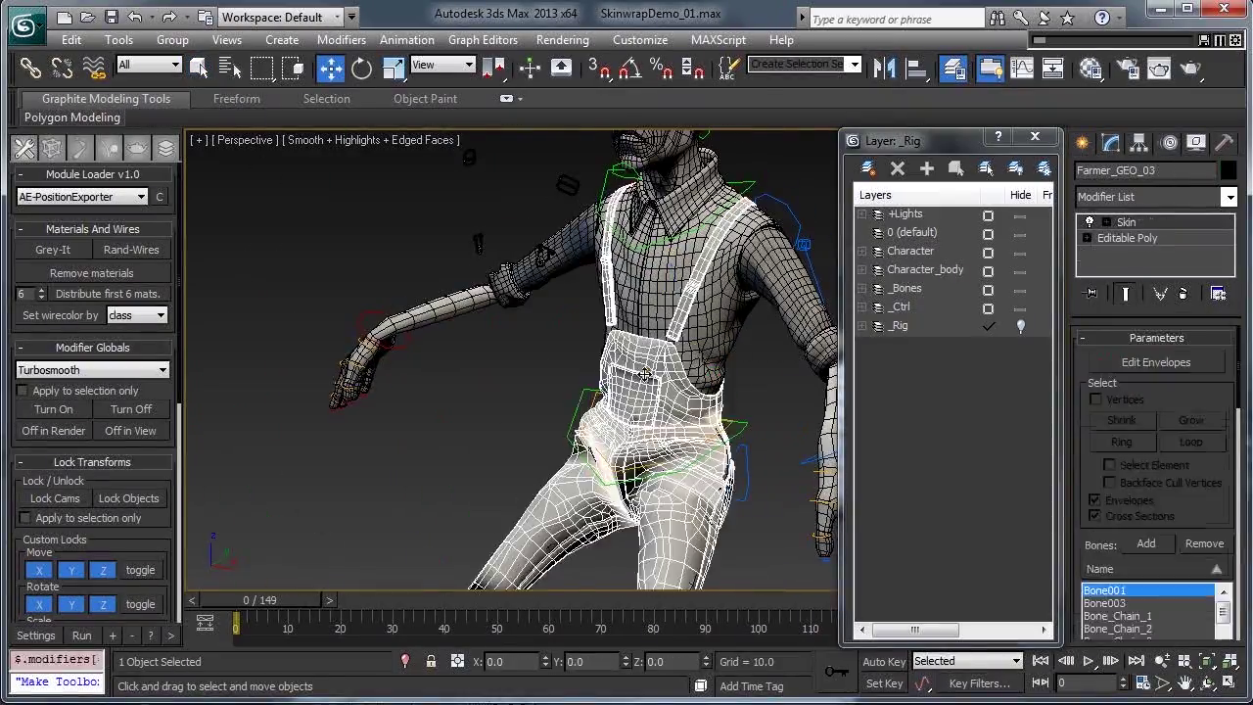
pyautogui.click(1123, 247)
pyautogui.click(1097, 248)
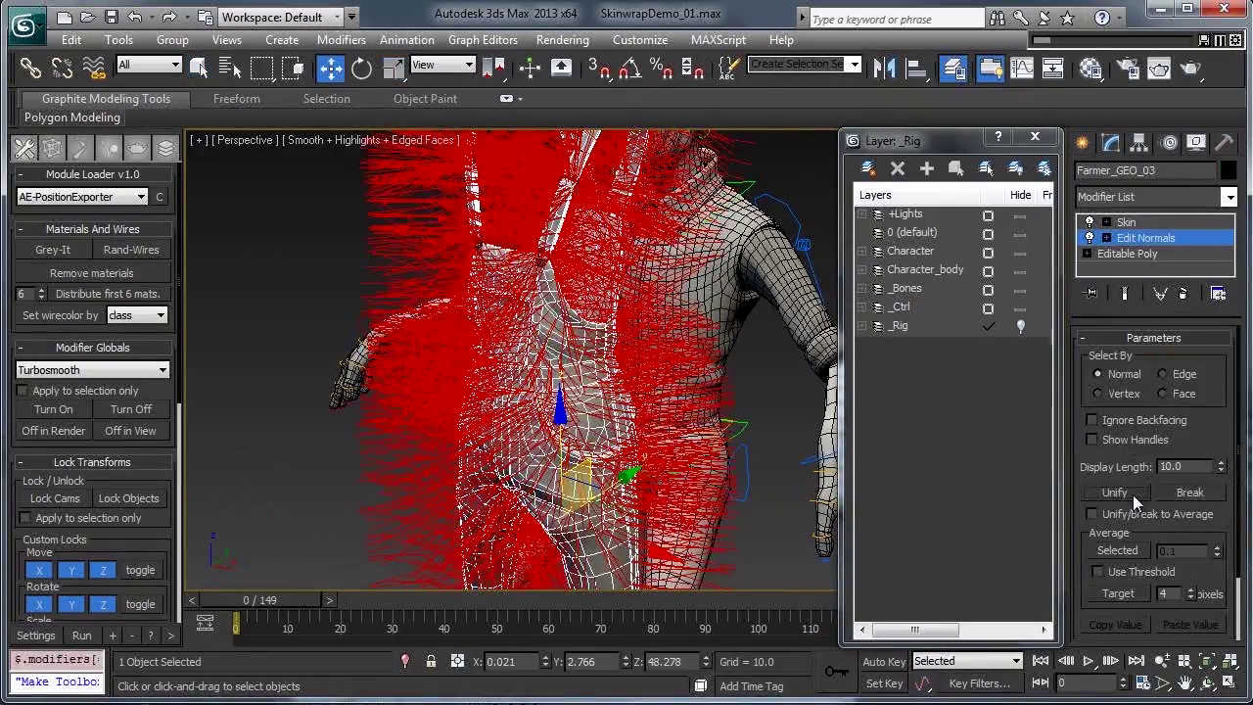
# Return the waist control to its pose with Assume Skin Pose, try moving it once more, and undo that move
pyautogui.rightClick(699, 352)
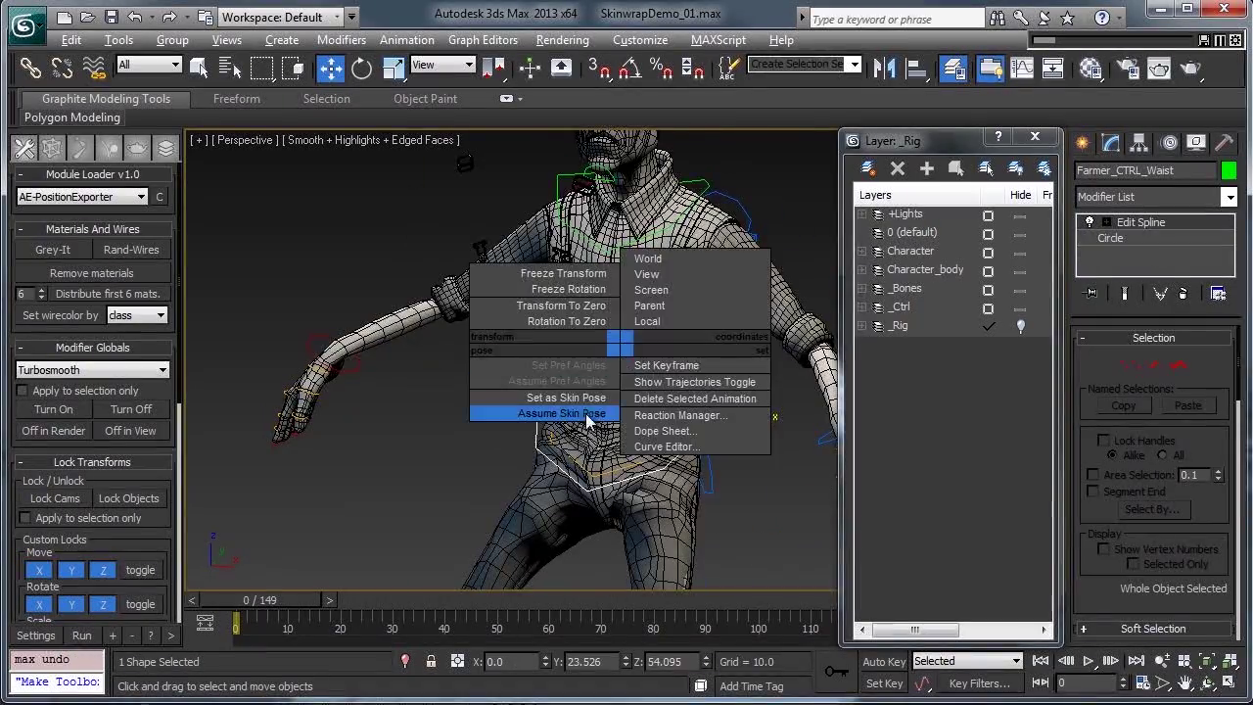
pyautogui.click(559, 420)
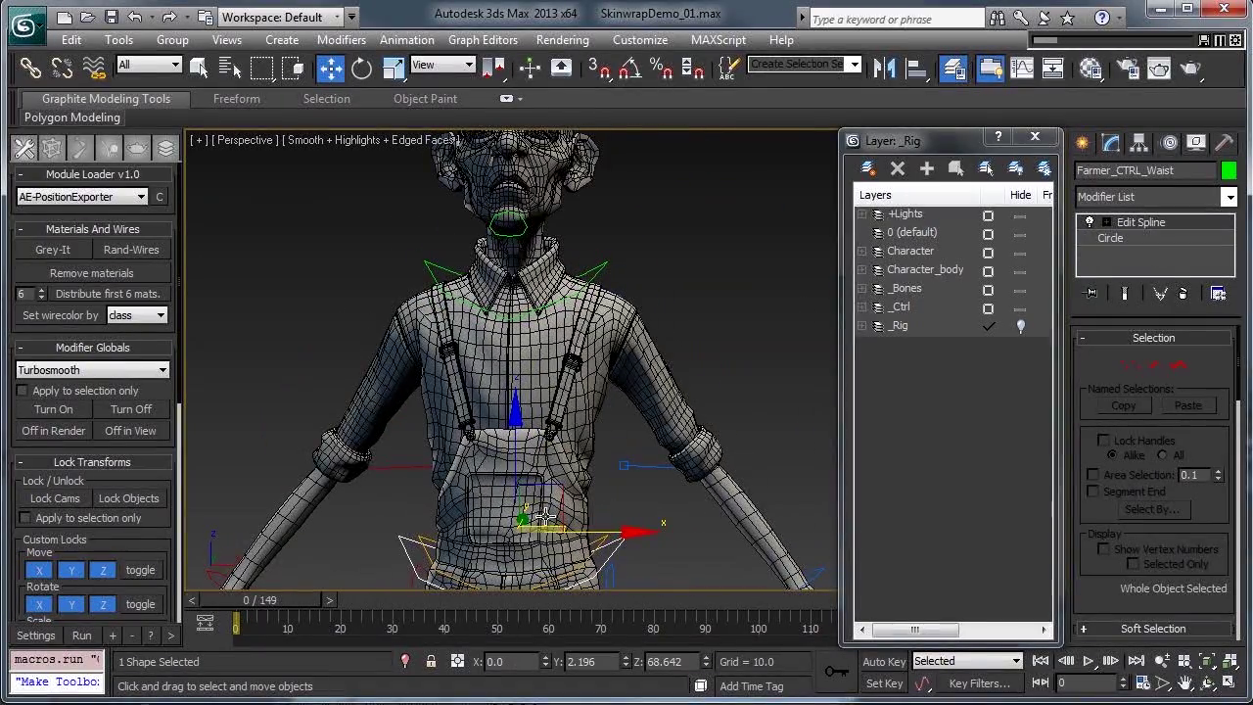
pyautogui.moveTo(553, 494); pyautogui.dragTo(504, 472)
pyautogui.moveTo(504, 473); pyautogui.dragTo(492, 471)
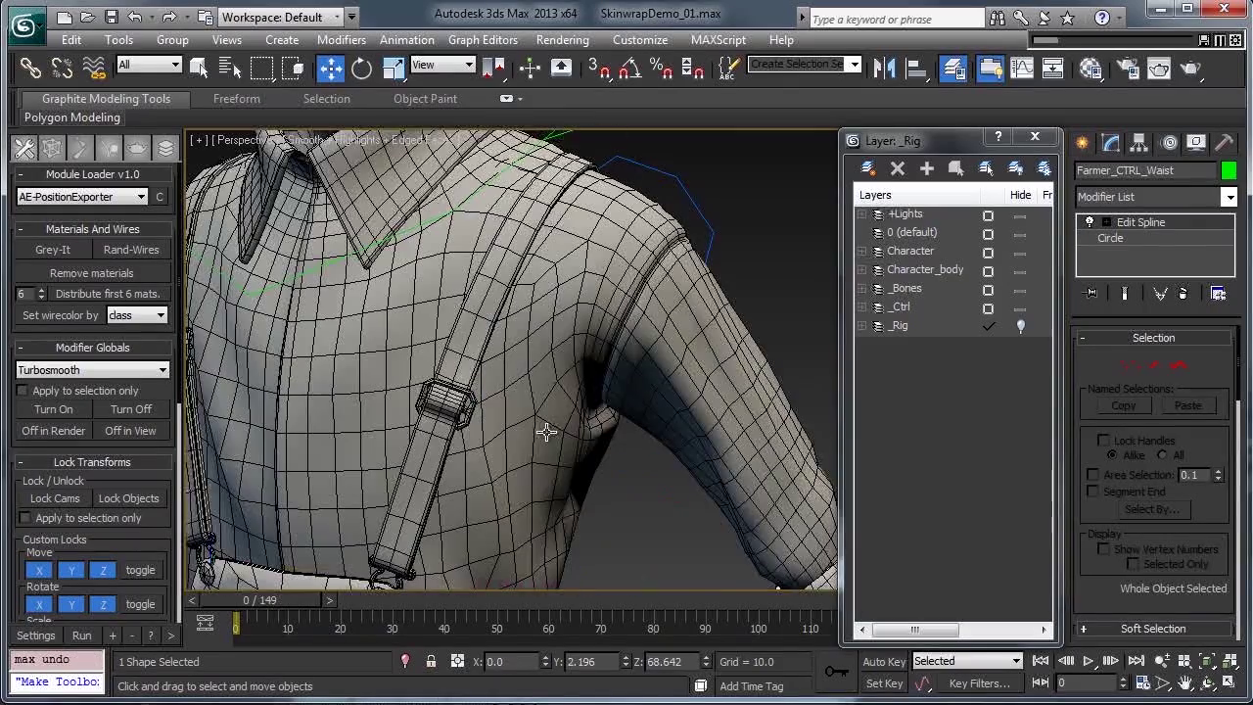
# Hide the shirt and overalls, leaving the low-resolution body and the strap buckles in view, and save the scene
pyautogui.keyDown('alt'); pyautogui.moveTo(611, 444); pyautogui.dragTo(666, 394, button='middle'); pyautogui.keyUp('alt')
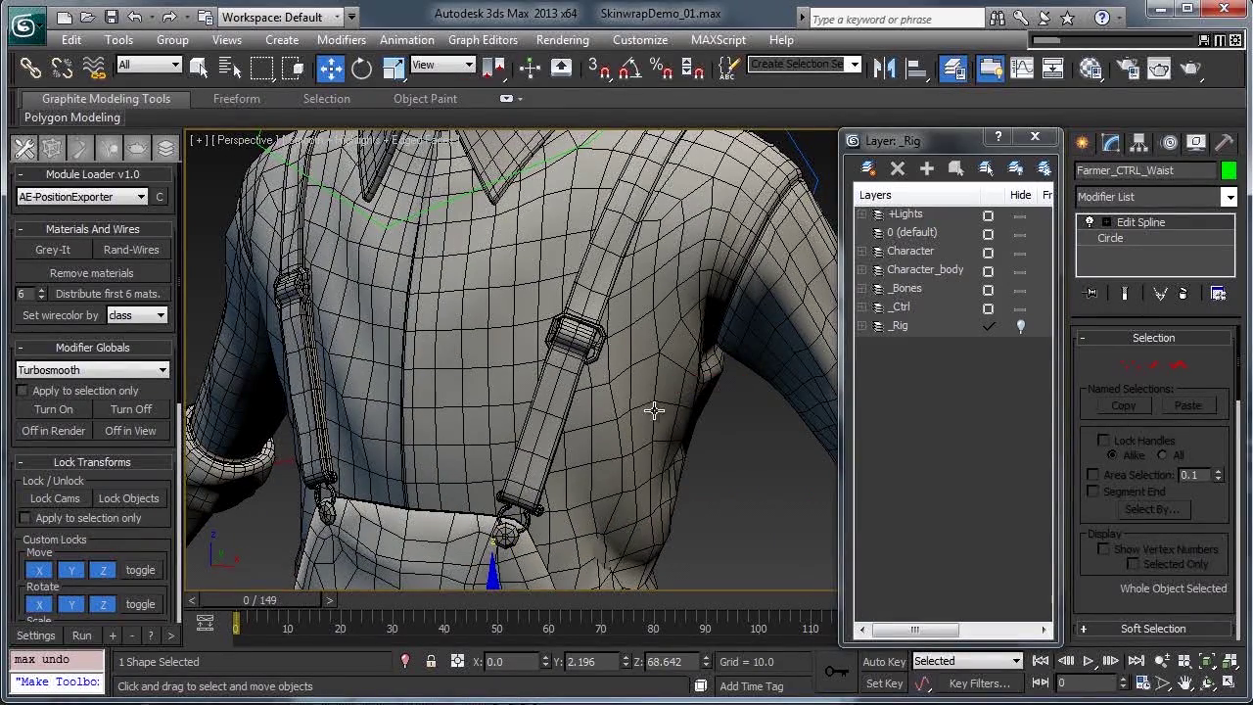
pyautogui.moveTo(583, 422); pyautogui.dragTo(597, 436, button='middle')
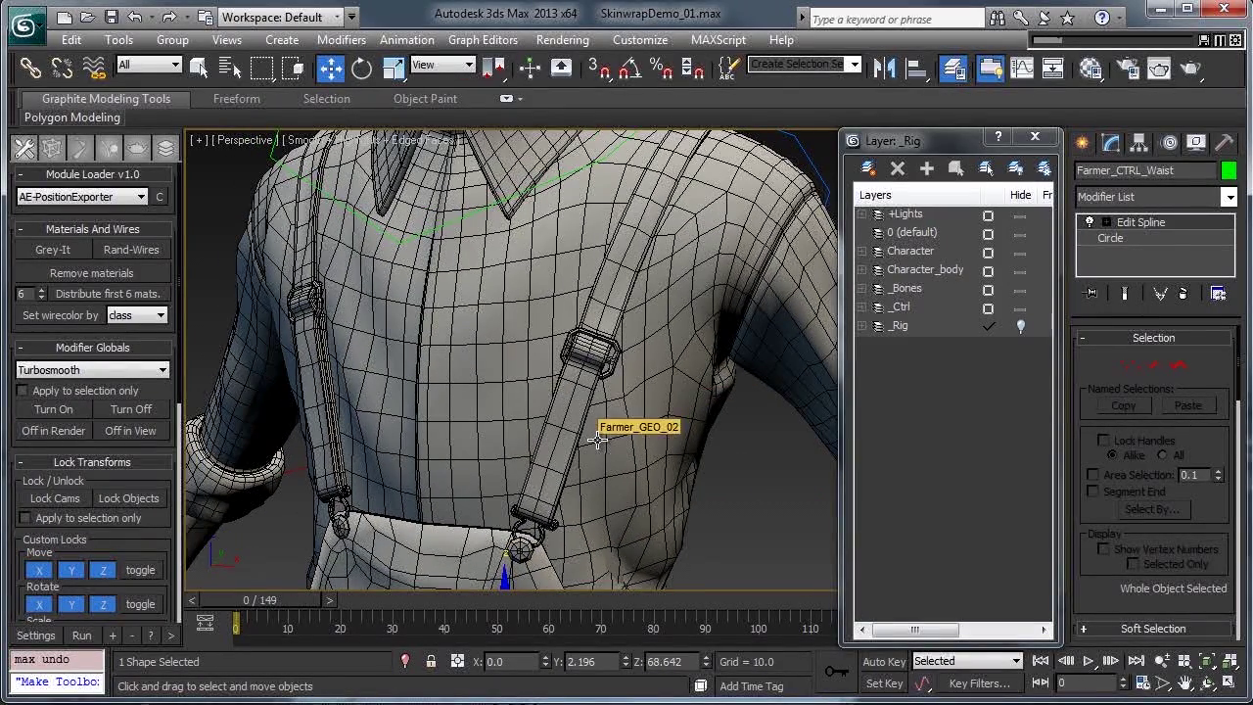
pyautogui.click(597, 439)
pyautogui.rightClick(627, 422)
pyautogui.click(692, 368)
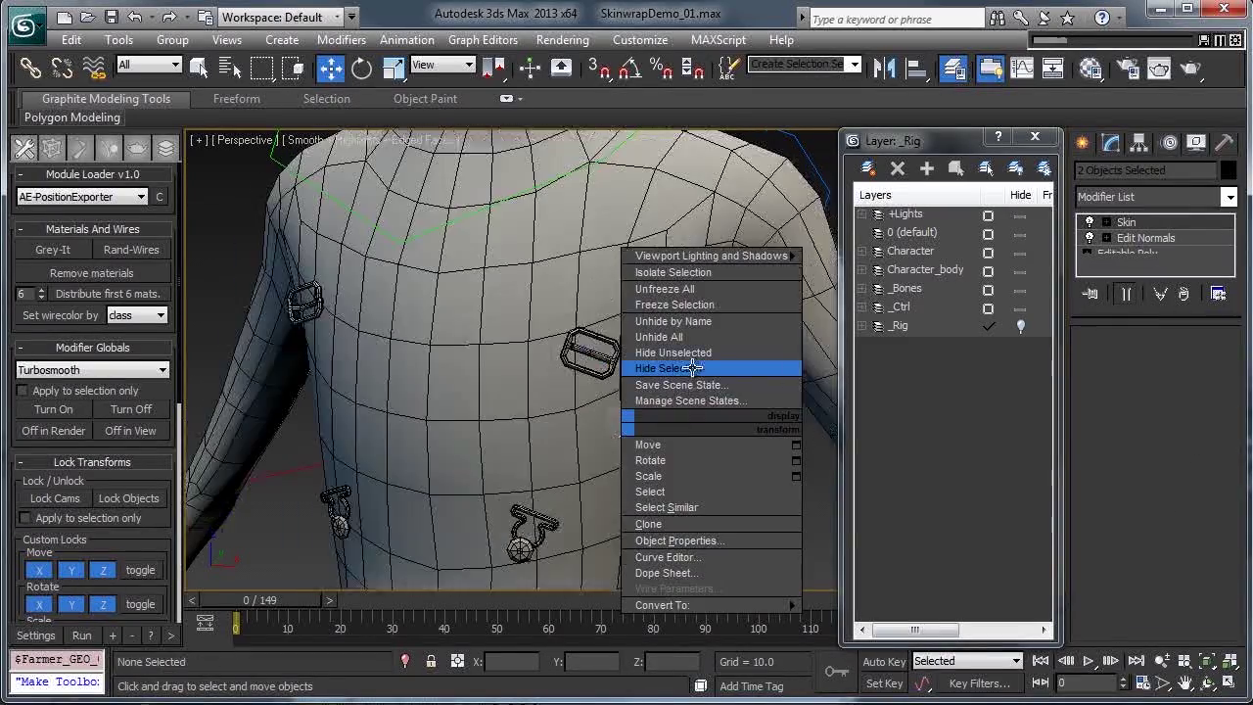
pyautogui.click(692, 368)
pyautogui.keyDown('alt'); pyautogui.moveTo(692, 368); pyautogui.dragTo(726, 458, button='middle'); pyautogui.keyUp('alt')
pyautogui.keyDown('alt'); pyautogui.moveTo(700, 508); pyautogui.dragTo(733, 448, button='middle'); pyautogui.keyUp('alt')
pyautogui.hotkey('ctrl', 's')
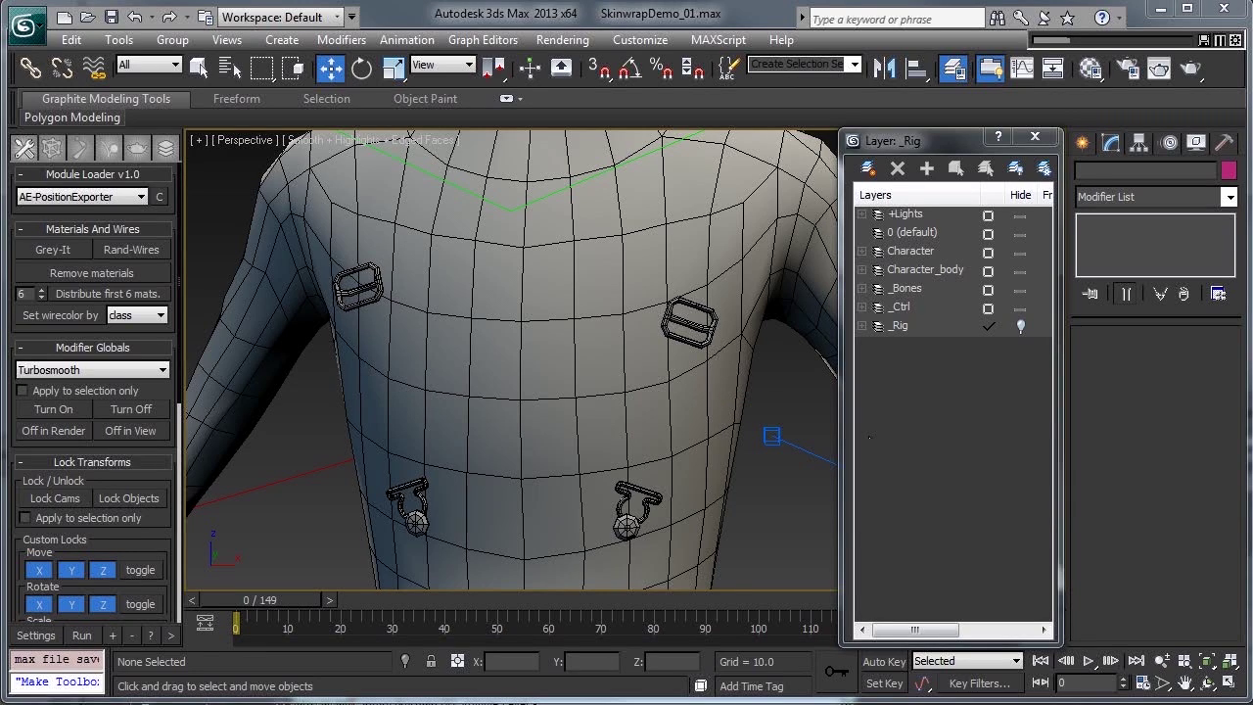
# Open the Rivet Point script and pick the low-resolution body Farmer_Low as the rivet surface
pyautogui.moveTo(85, 52); pyautogui.dragTo(236, 145)
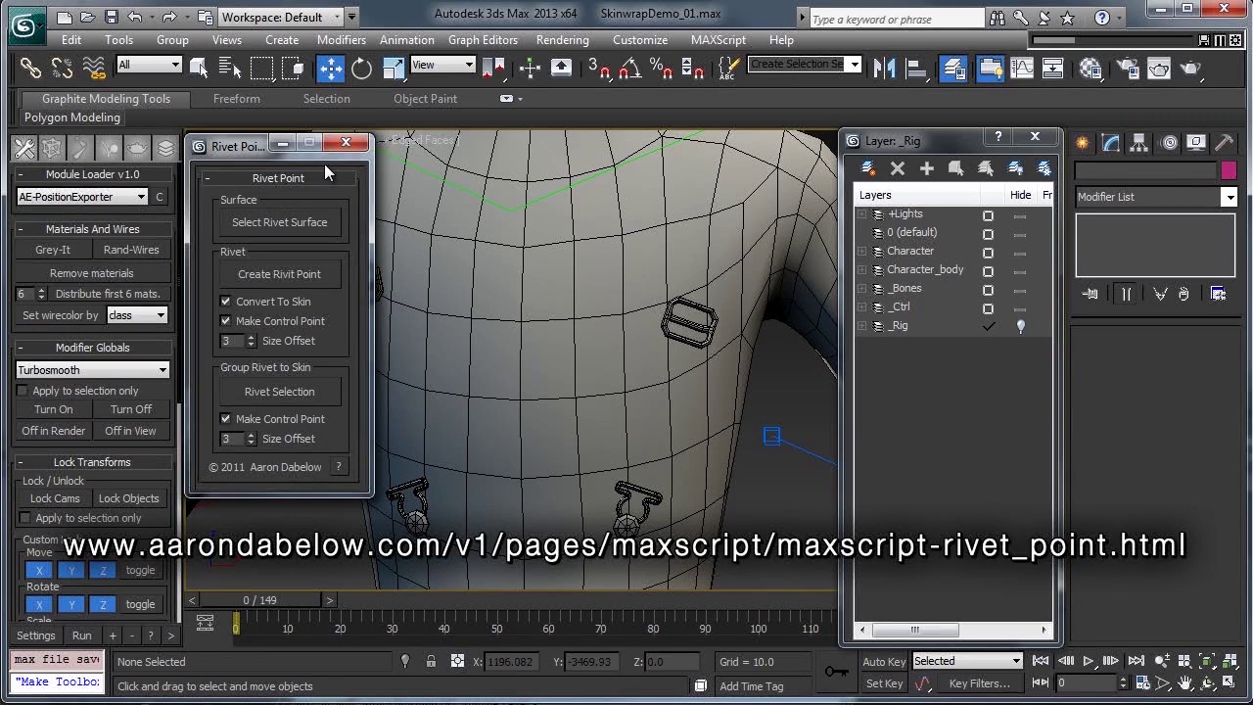
pyautogui.click(285, 229)
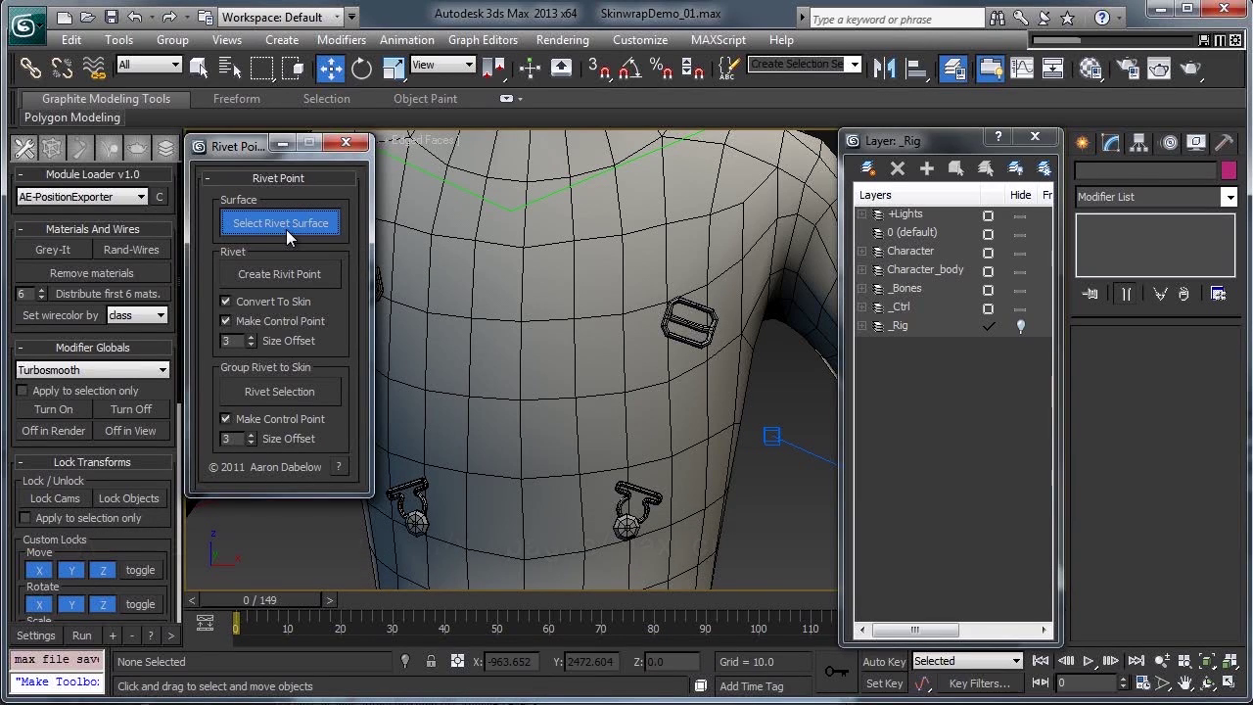
pyautogui.click(596, 330)
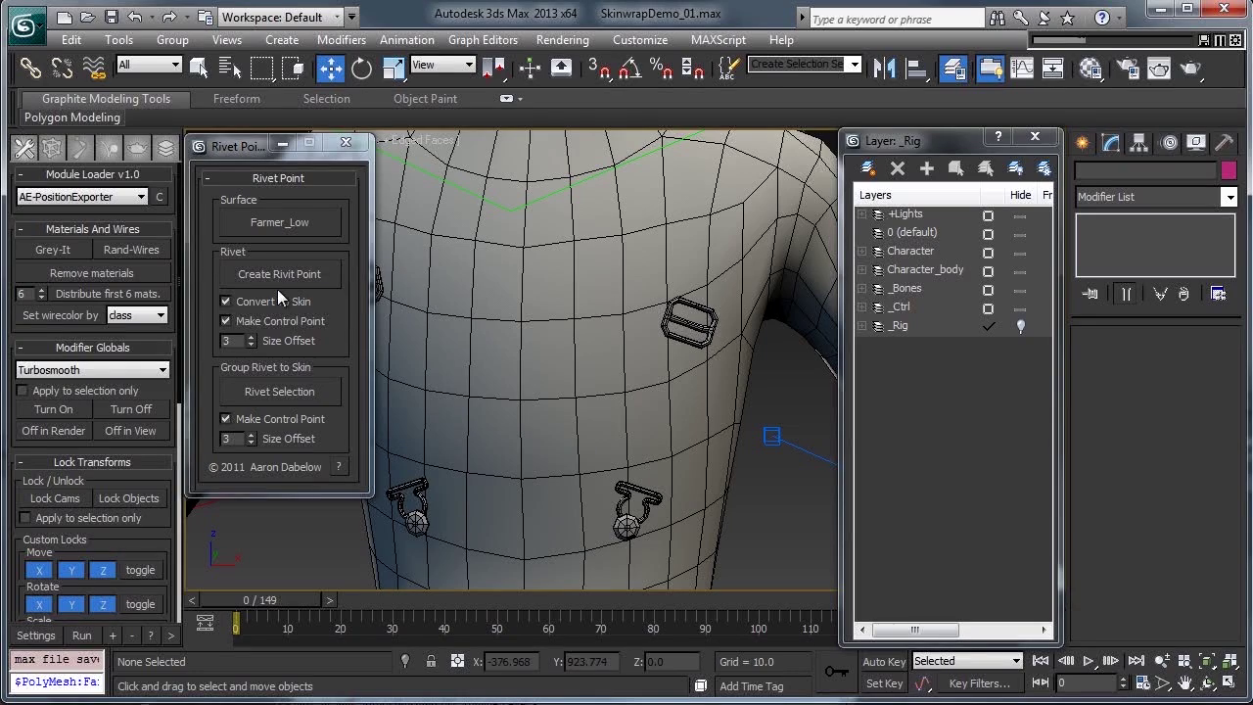
# Create a rivet point on the body's chest near the upper strap buckle, and make 0 (default) the current layer
pyautogui.click(277, 279)
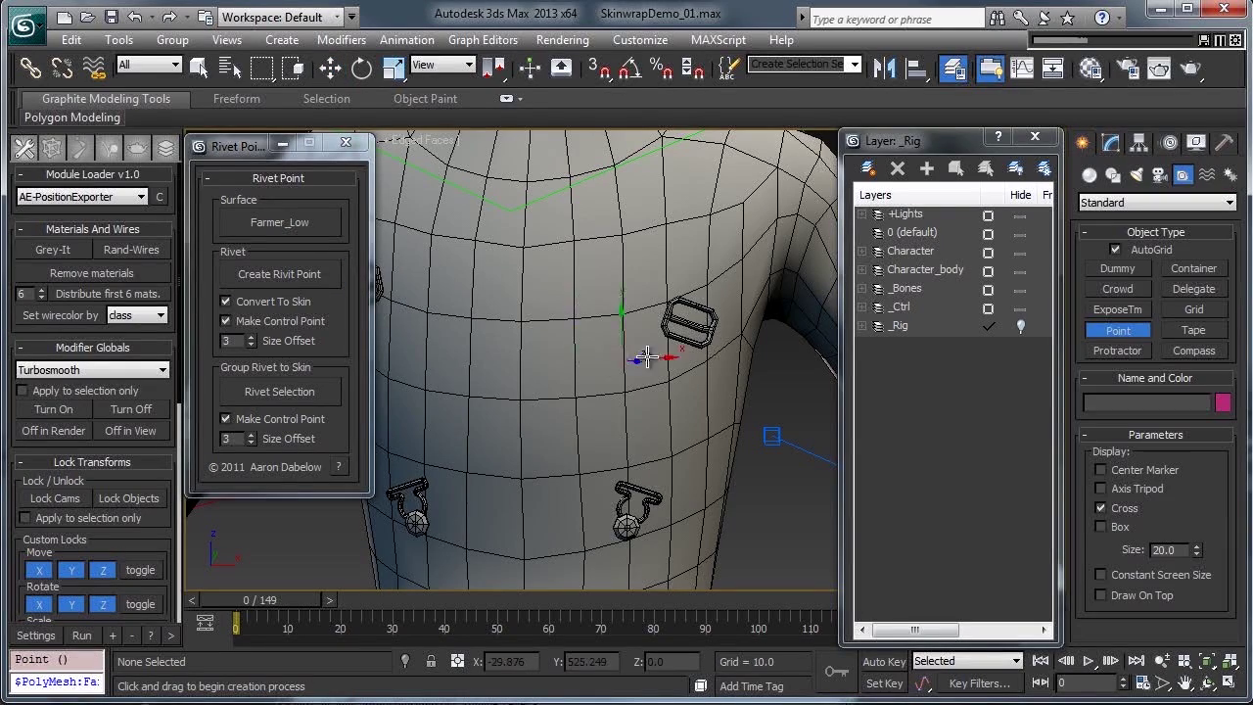
pyautogui.scroll(5, 666, 372)
pyautogui.keyDown('alt'); pyautogui.moveTo(628, 361); pyautogui.dragTo(624, 346, button='middle'); pyautogui.keyUp('alt')
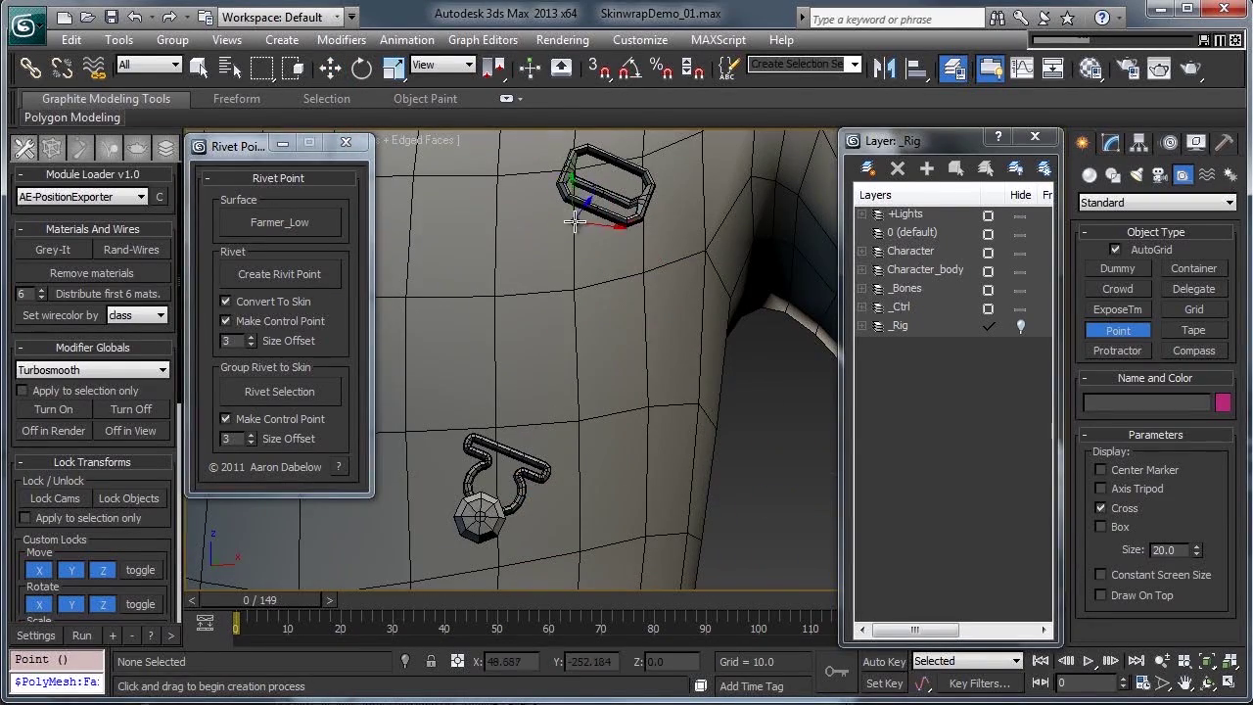
pyautogui.click(544, 256)
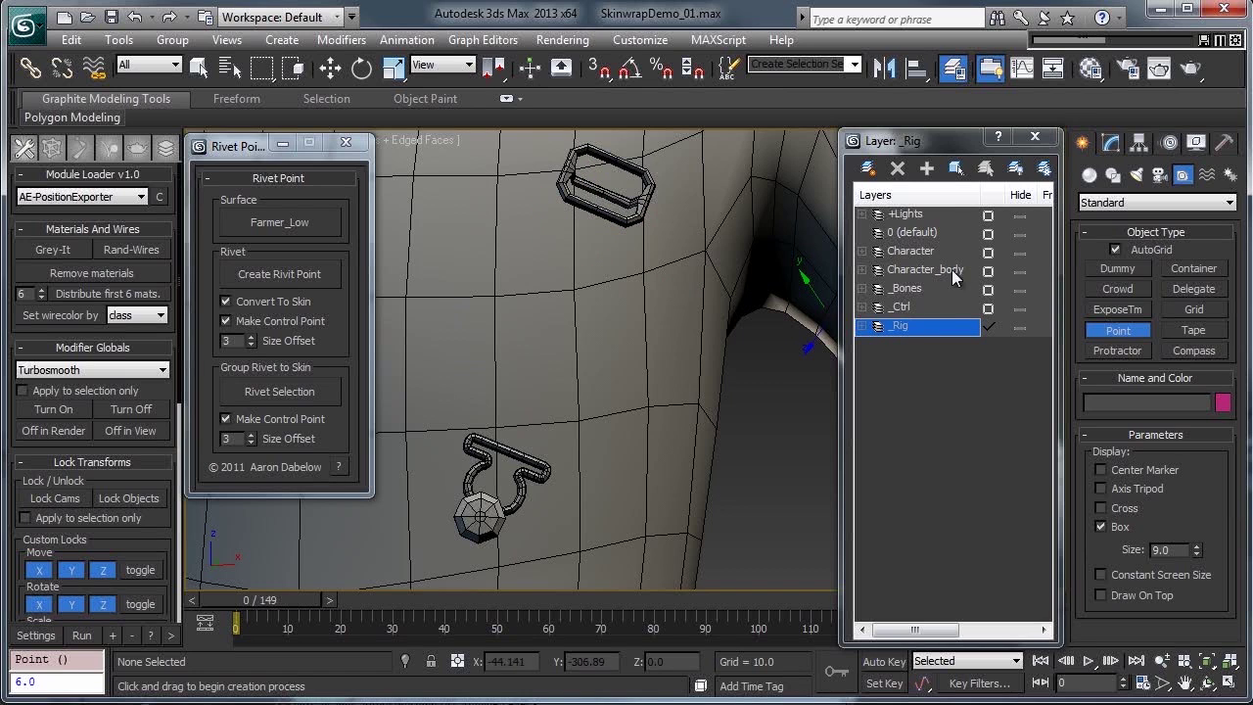
pyautogui.click(989, 234)
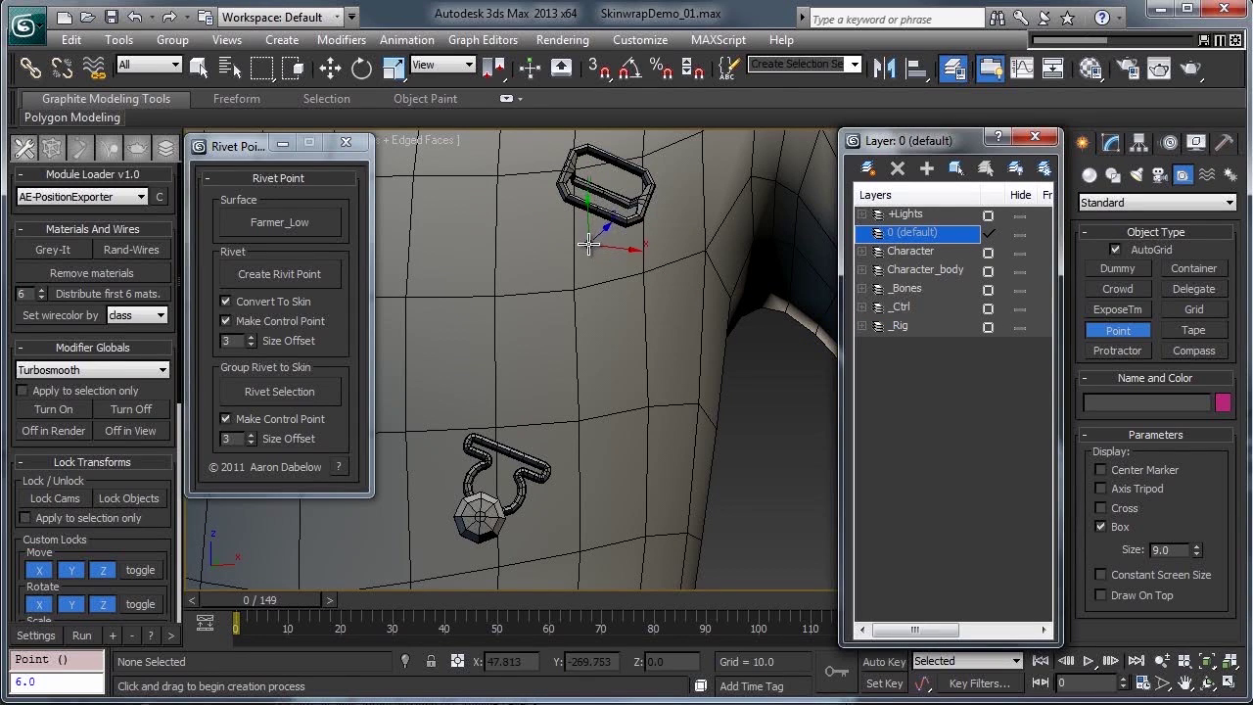
# Try a rivet point on the body beneath the upper strap buckle, check it in wireframe, and delete it
pyautogui.click(588, 222)
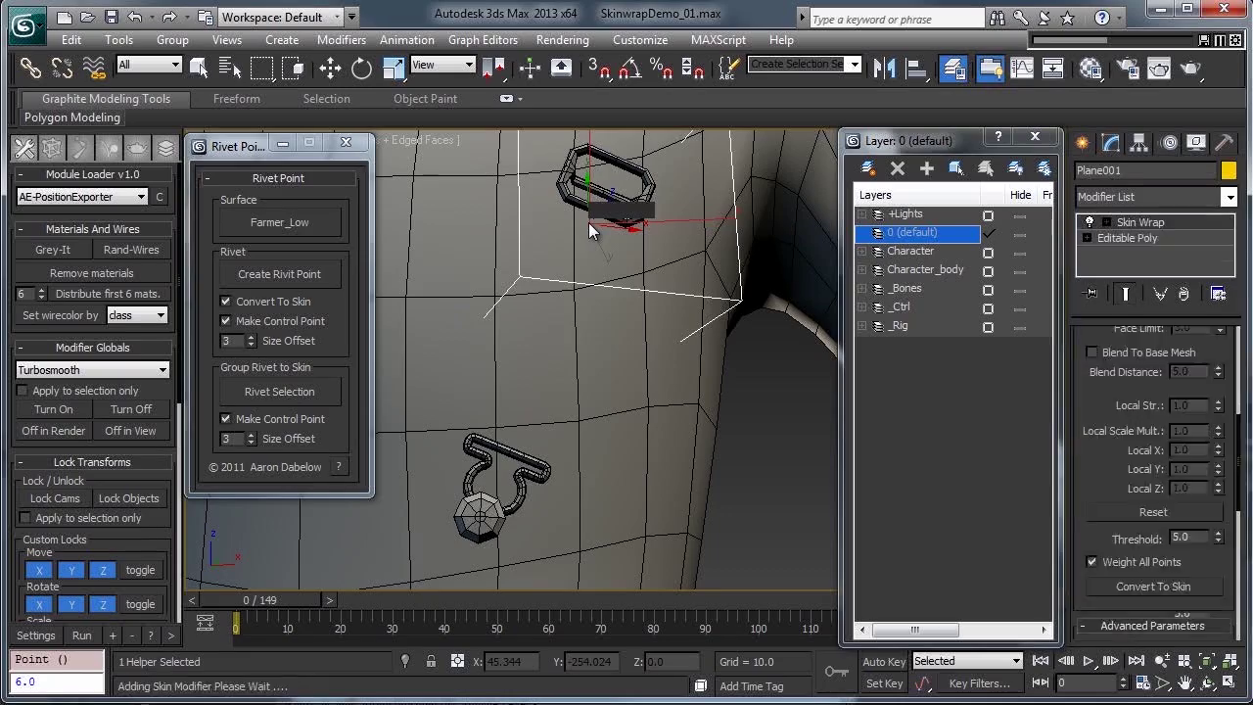
pyautogui.keyDown('alt'); pyautogui.moveTo(589, 222); pyautogui.dragTo(630, 410, button='middle'); pyautogui.keyUp('alt')
pyautogui.press('F3')
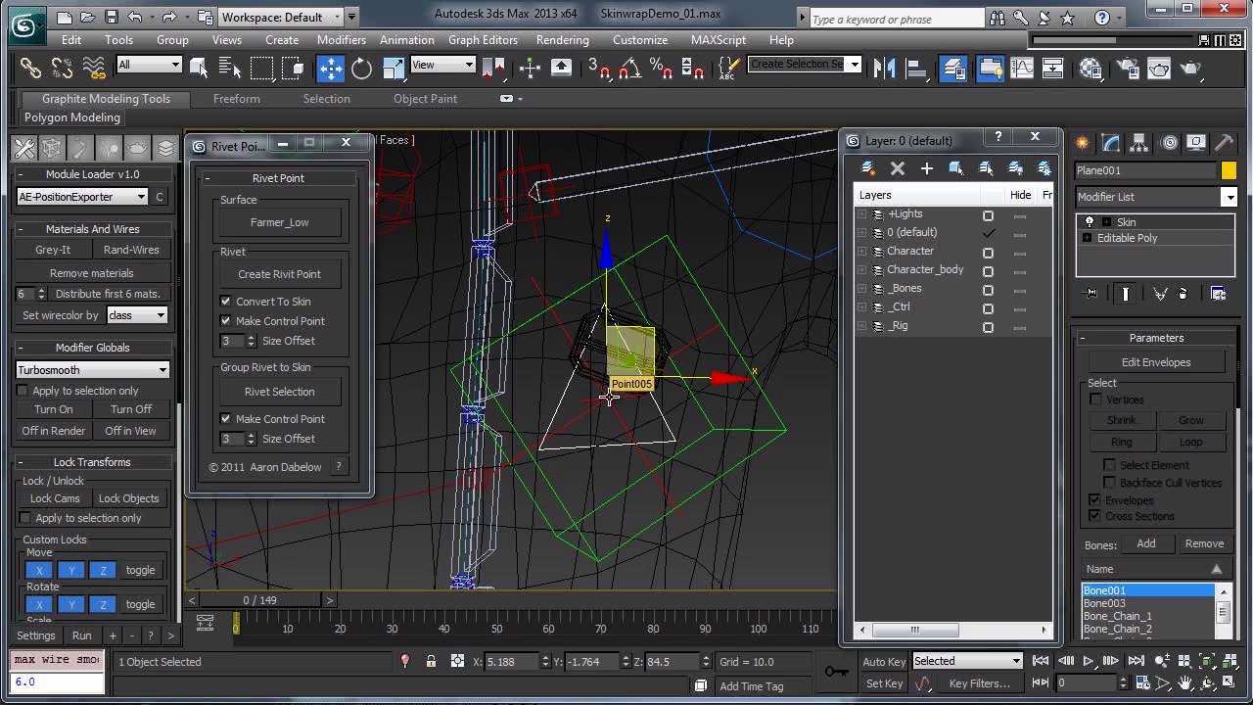
pyautogui.press('F3')
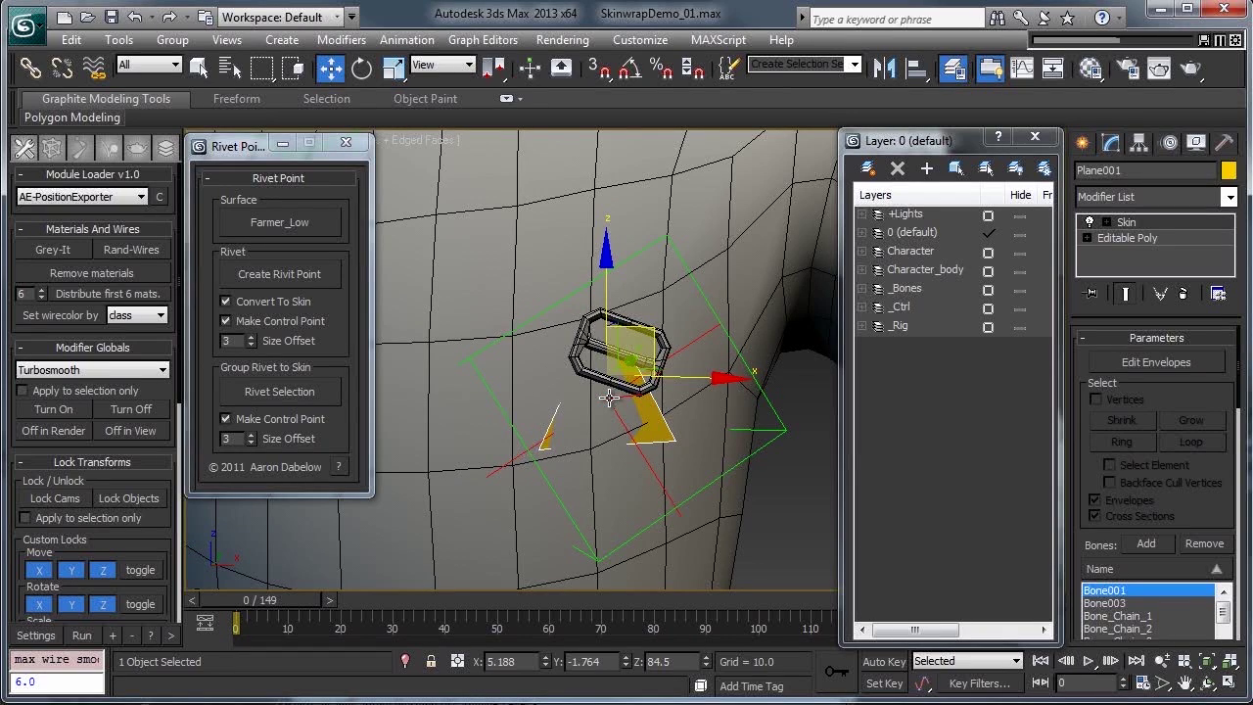
pyautogui.press('Delete')
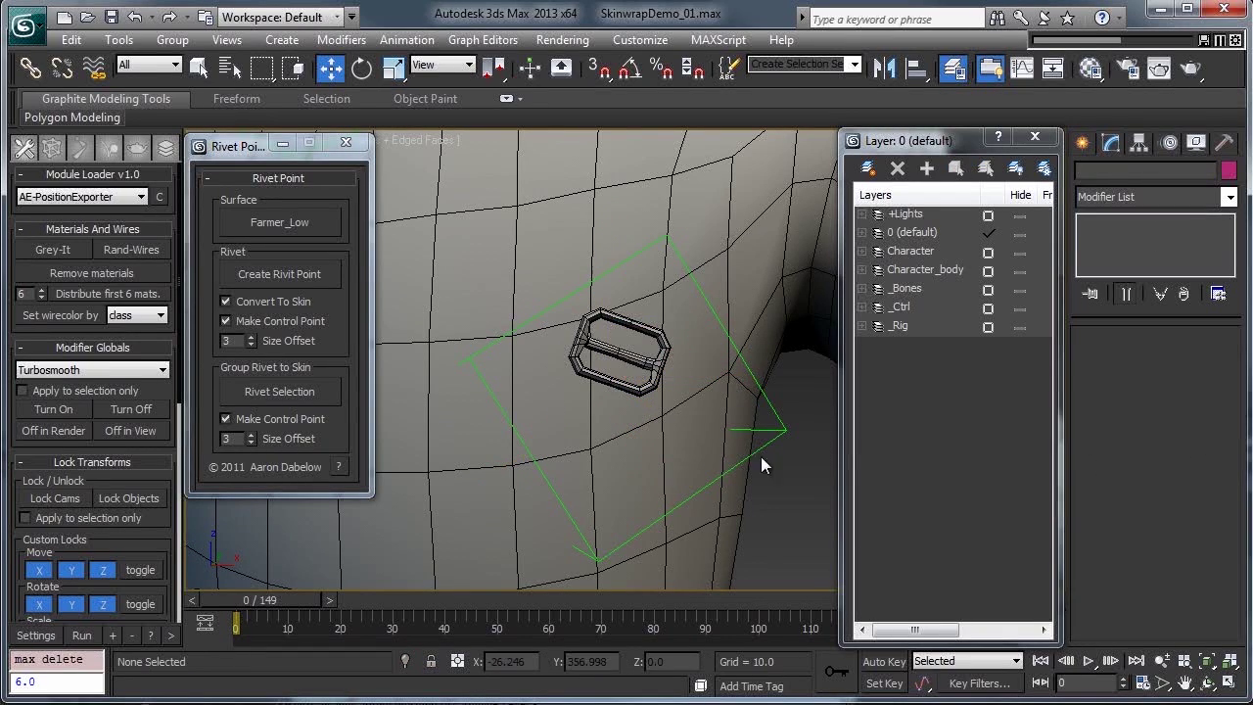
# Recreate the rivet point at the upper strap buckle's centre with a size offset of 1, and select its control point
pyautogui.doubleClick(233, 341)
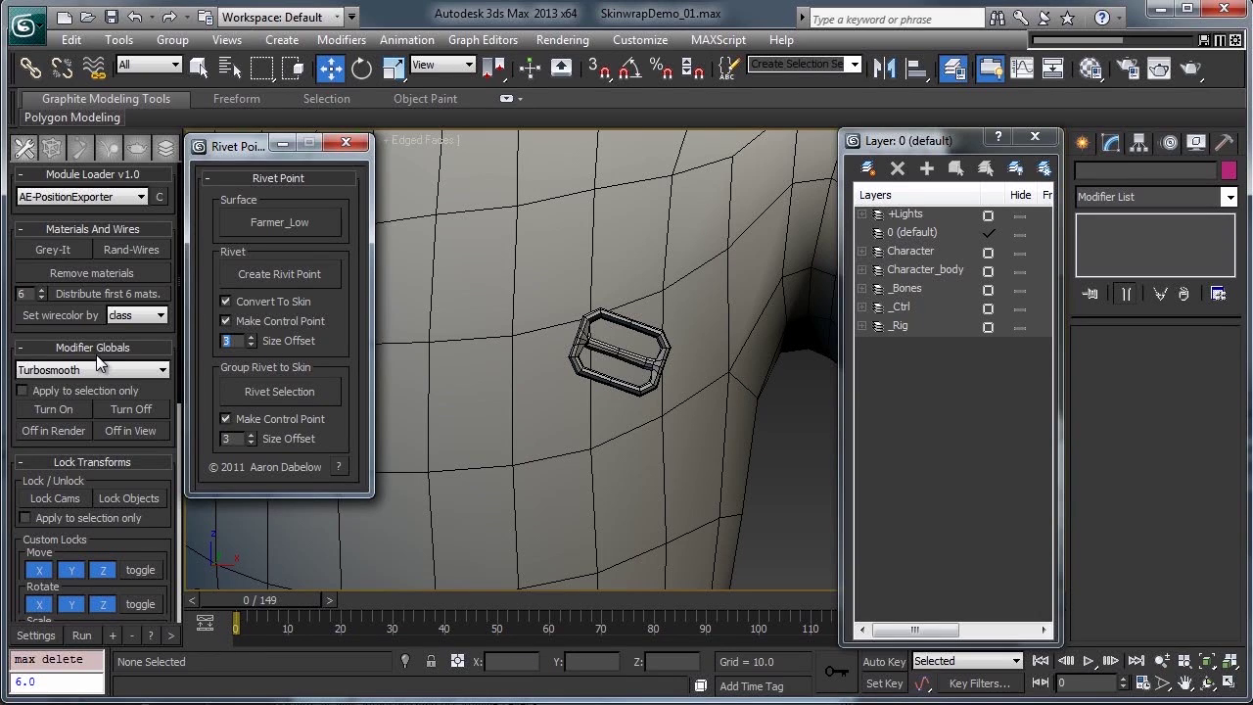
pyautogui.write('1')
pyautogui.click(294, 274)
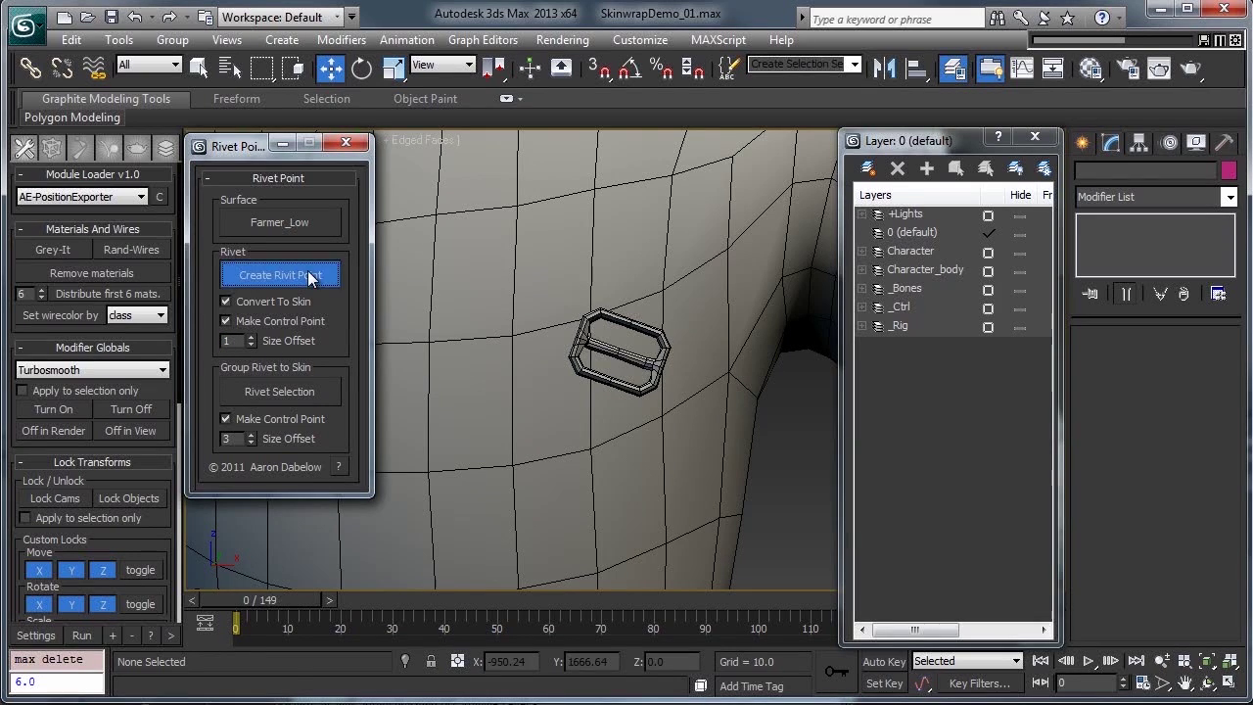
pyautogui.click(607, 365)
pyautogui.scroll(4, 629, 405)
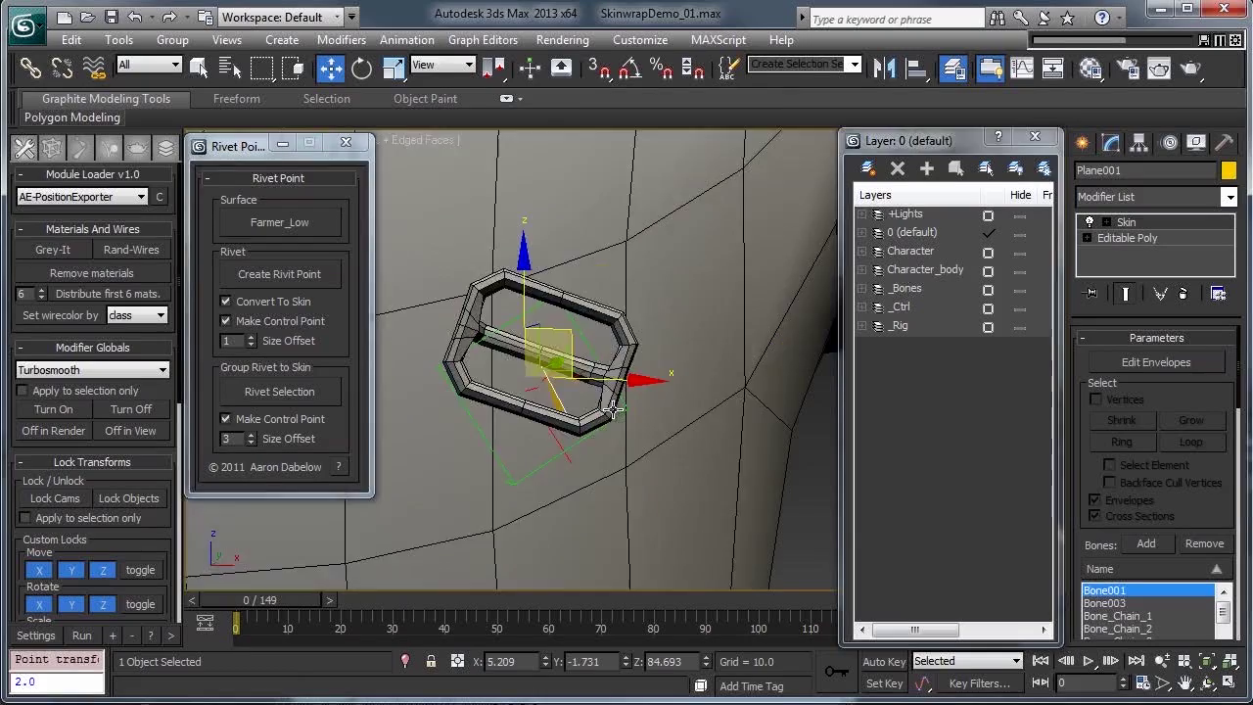
pyautogui.press('F3')
pyautogui.press('F3')
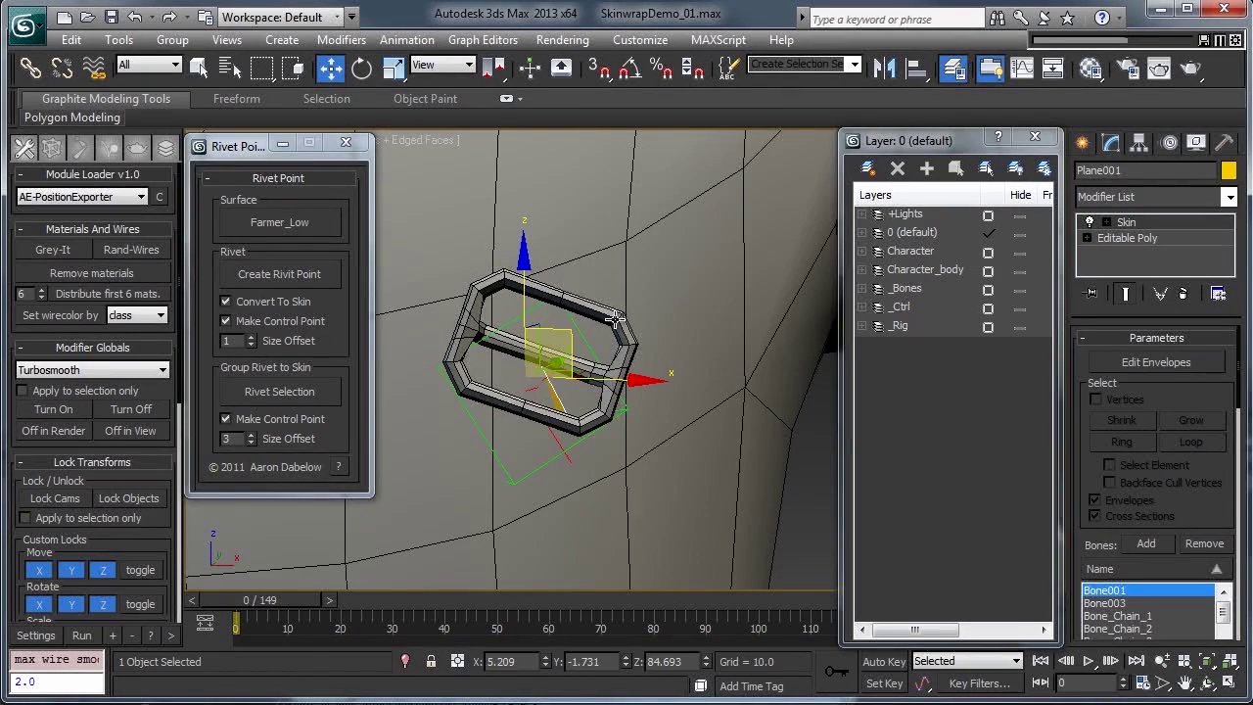
pyautogui.click(616, 318)
pyautogui.press('pageup')
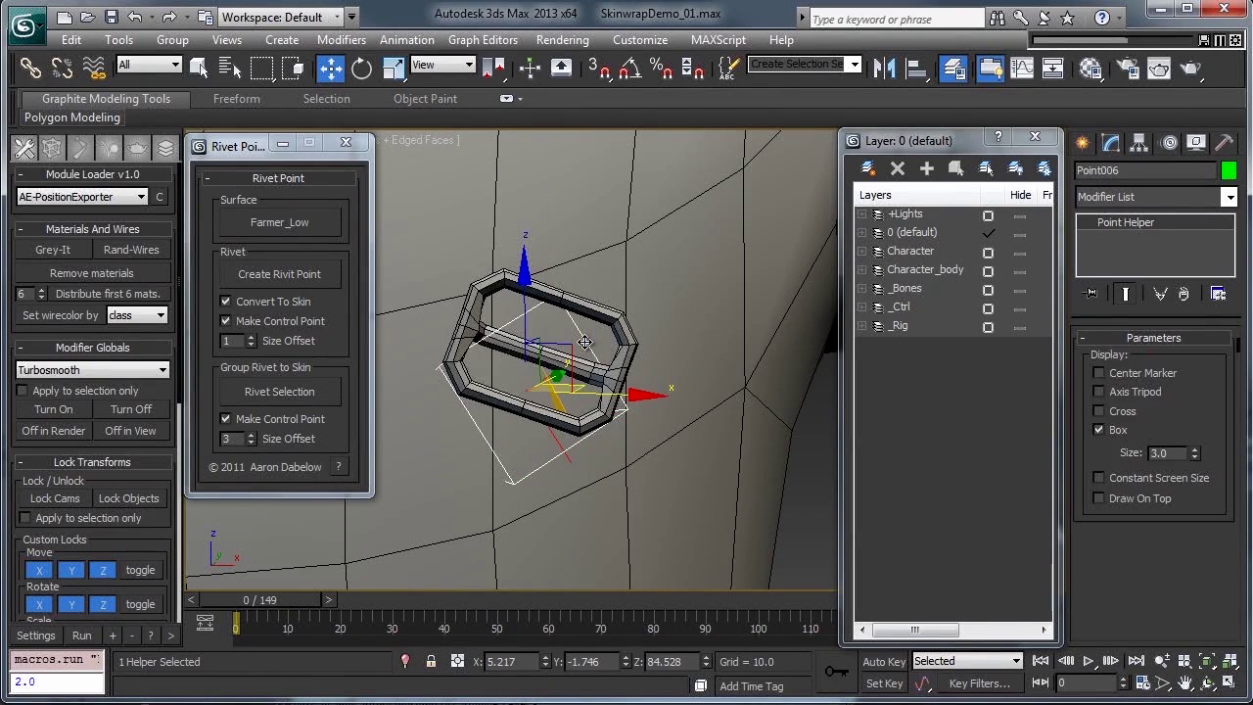
# Create another rivet point on the body at the lower strap buckle with the same rivet settings
pyautogui.moveTo(579, 528); pyautogui.dragTo(588, 366, button='middle')
pyautogui.scroll(-4, 588, 368)
pyautogui.scroll(4, 576, 393)
pyautogui.moveTo(612, 431); pyautogui.dragTo(629, 279, button='middle')
pyautogui.click(311, 273)
pyautogui.moveTo(546, 408); pyautogui.dragTo(519, 342, button='middle')
pyautogui.click(516, 339)
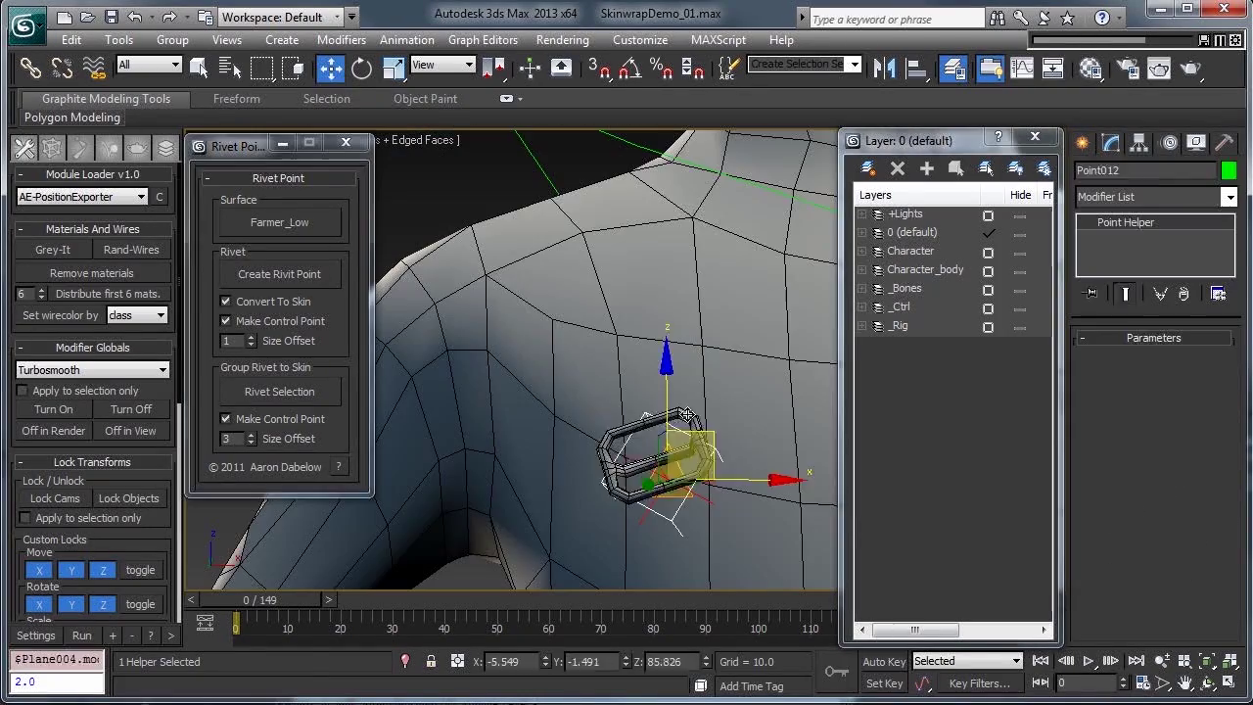
# Select the buckle on the other strap, unhide all objects, and close the layer manager
pyautogui.click(631, 474)
pyautogui.press('space')
pyautogui.rightClick(672, 354)
pyautogui.click(745, 277)
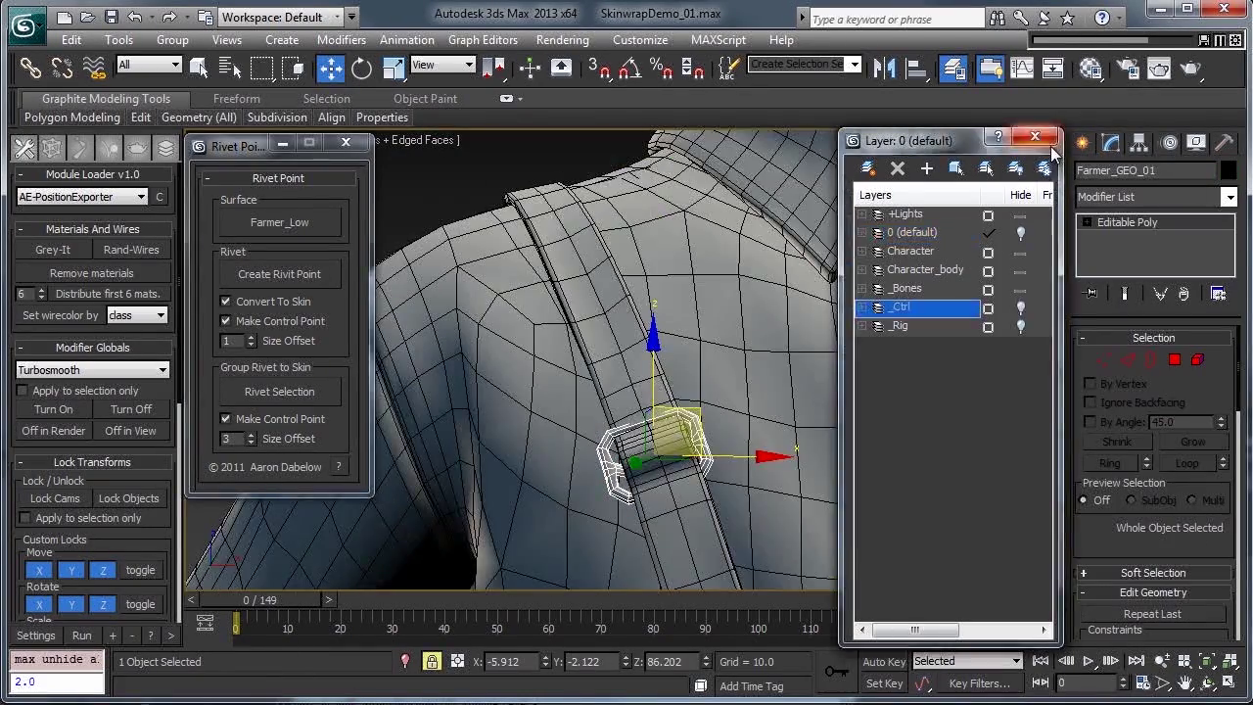
pyautogui.click(1035, 137)
# Test the rig by lowering the waist control Farmer_CTRL_Waist and rotating it about Y to bend the torso sideways
pyautogui.scroll(-5, 627, 372)
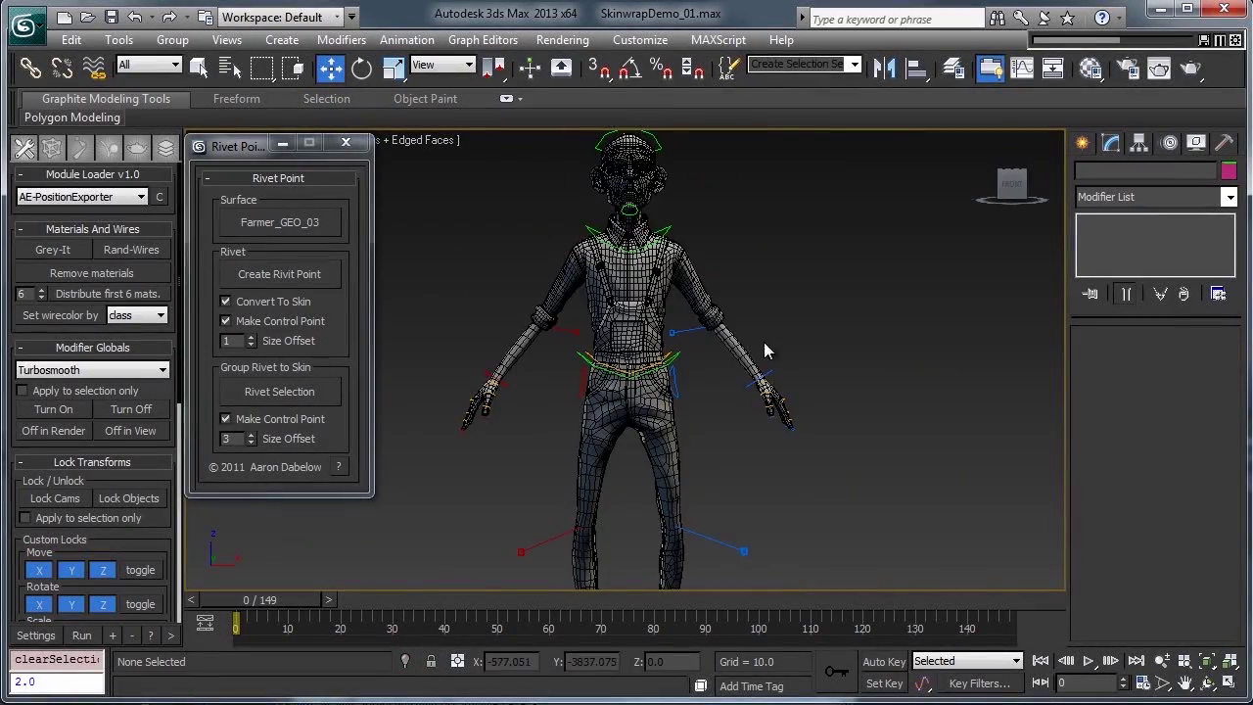
pyautogui.keyDown('alt'); pyautogui.moveTo(764, 350); pyautogui.dragTo(672, 369, button='middle'); pyautogui.keyUp('alt')
pyautogui.click(675, 363)
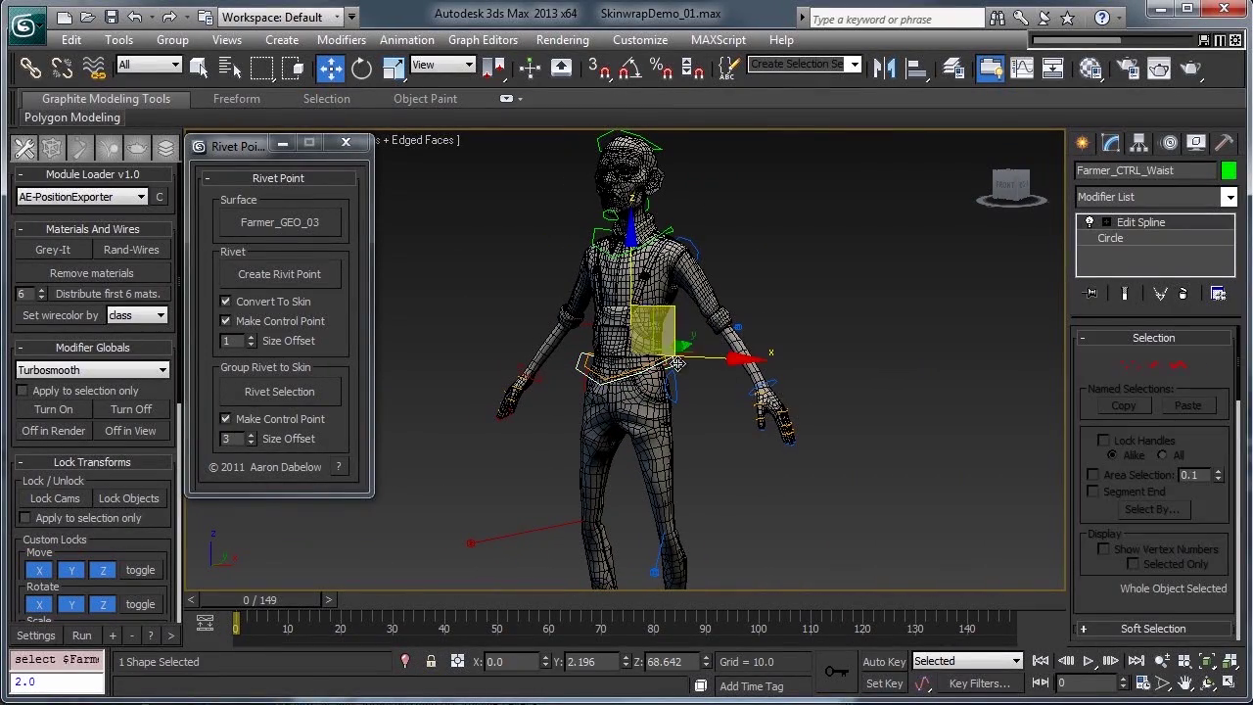
pyautogui.press('w')
pyautogui.moveTo(656, 329)
pyautogui.mouseDown()
pyautogui.moveTo(627, 367)
pyautogui.moveTo(637, 414)
pyautogui.mouseUp()
pyautogui.press('e')
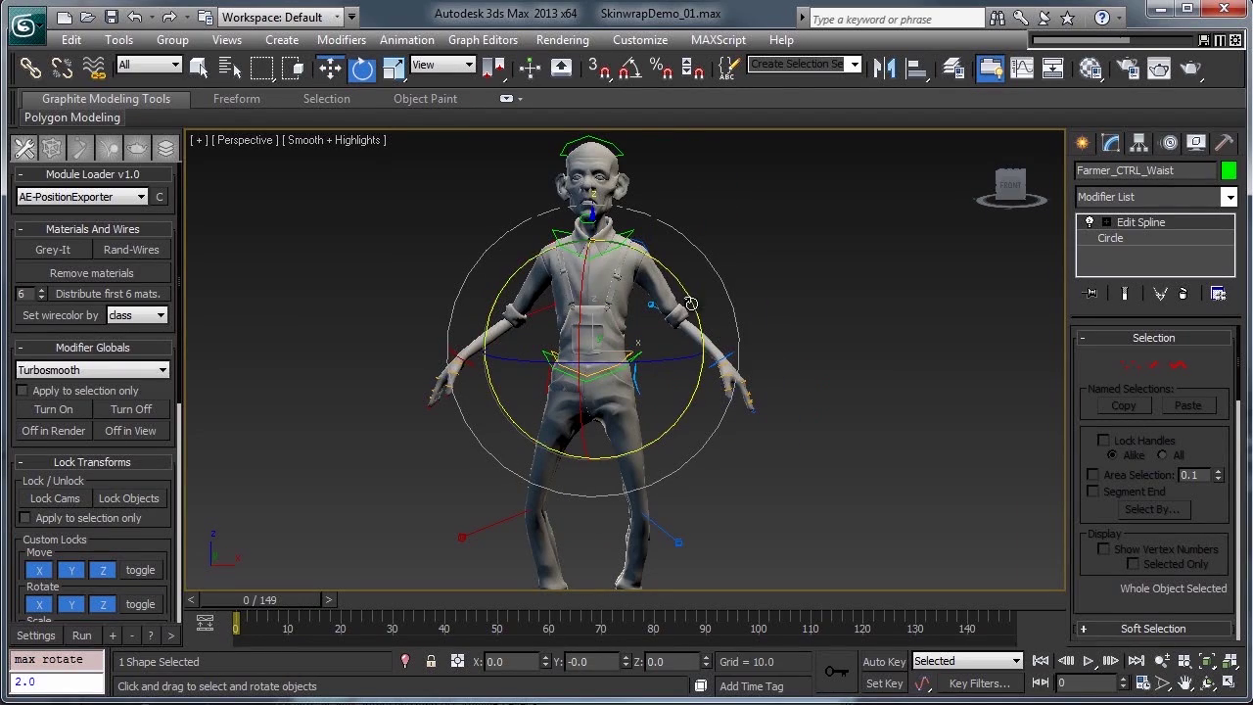
pyautogui.moveTo(690, 304); pyautogui.dragTo(691, 251)
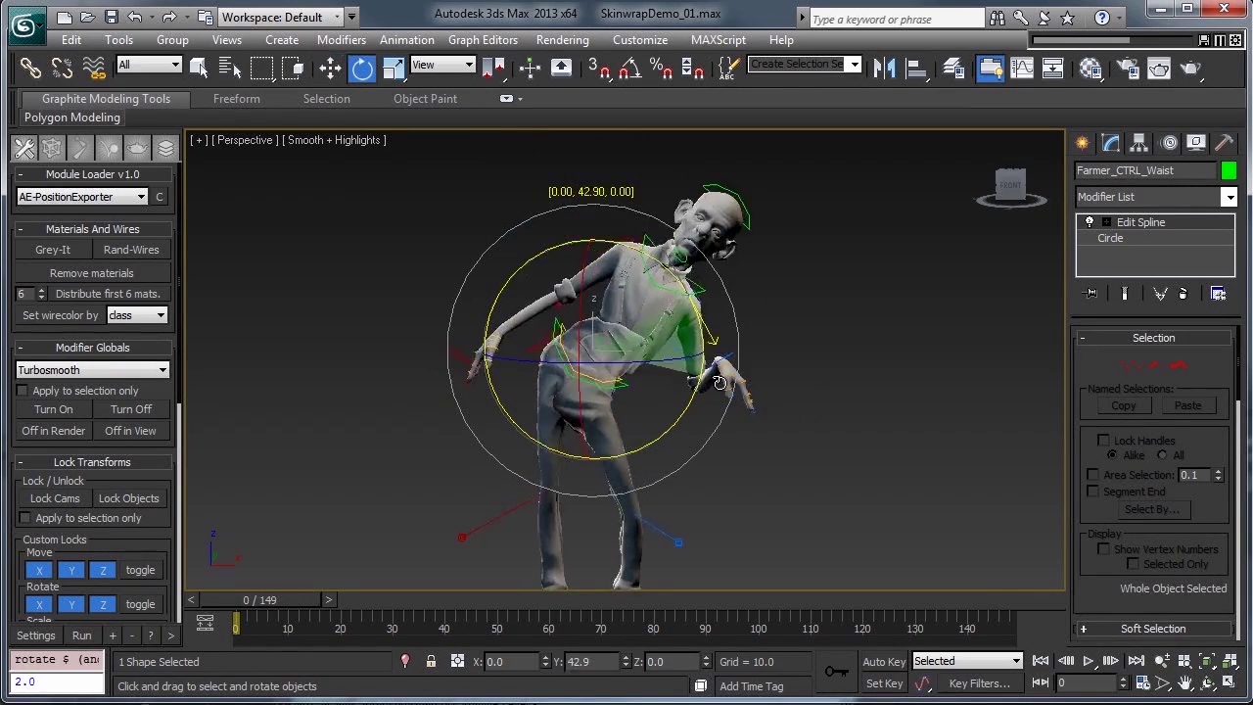